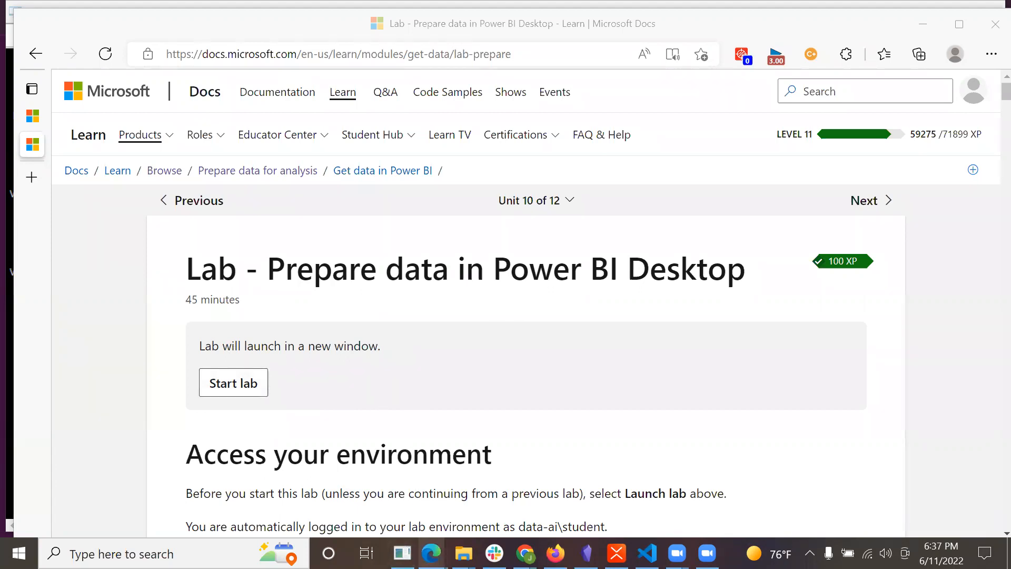
Switch to the running Prepare Data in Power BI lab and fit the window to the virtual machine.
{"action": "mouse_move", "coordinate": [431, 553]}
{"action": "left_click", "coordinate": [627, 481]}
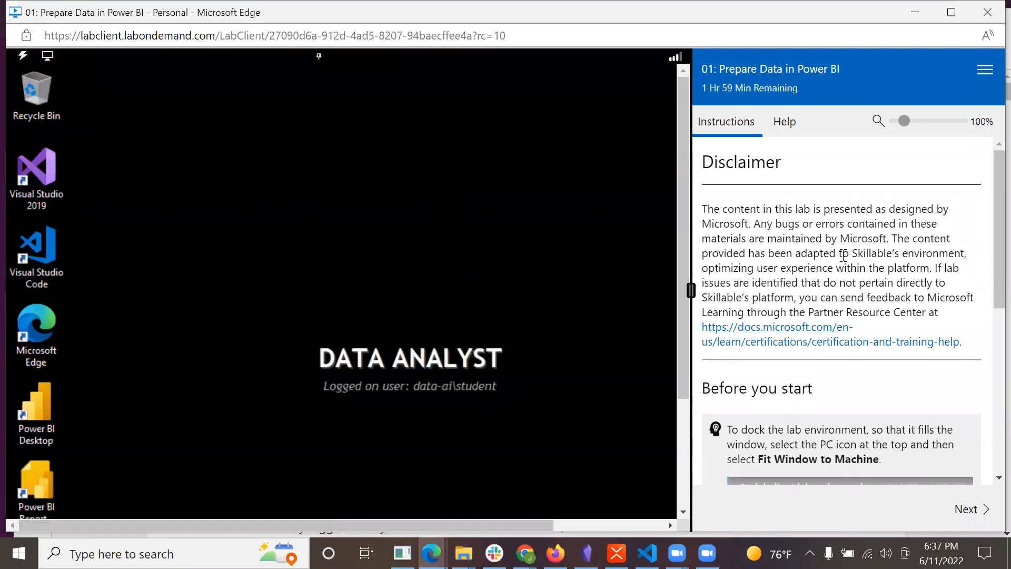
{"action": "scroll", "coordinate": [843, 255], "scroll_direction": "down", "scroll_amount": 4}
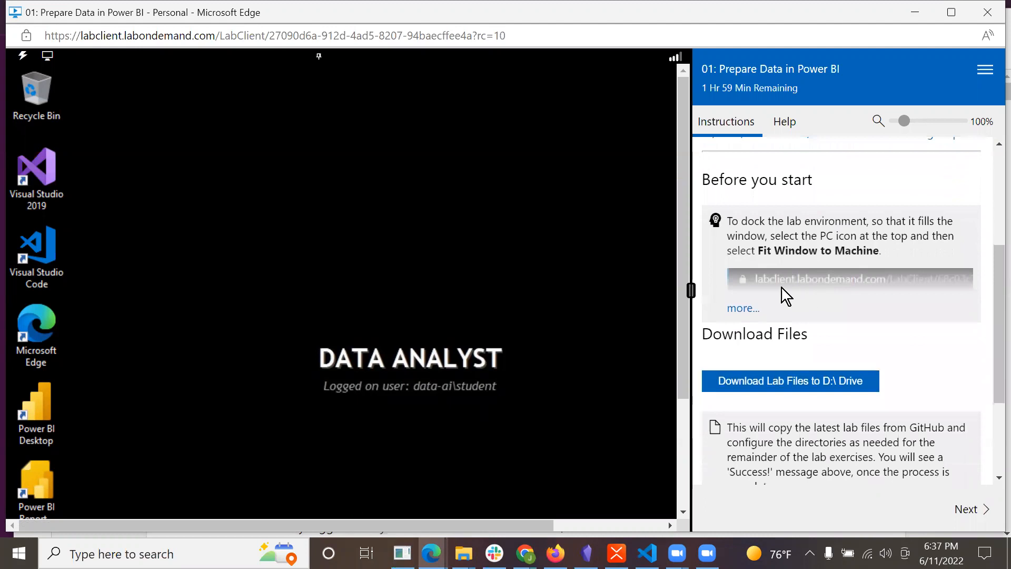
{"action": "left_click", "coordinate": [55, 61]}
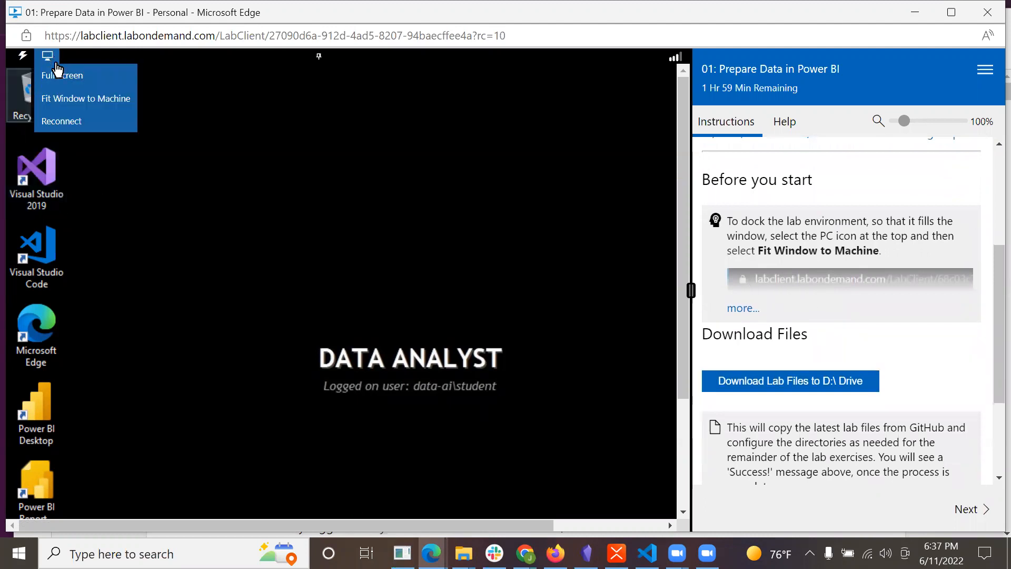
{"action": "left_click", "coordinate": [65, 109]}
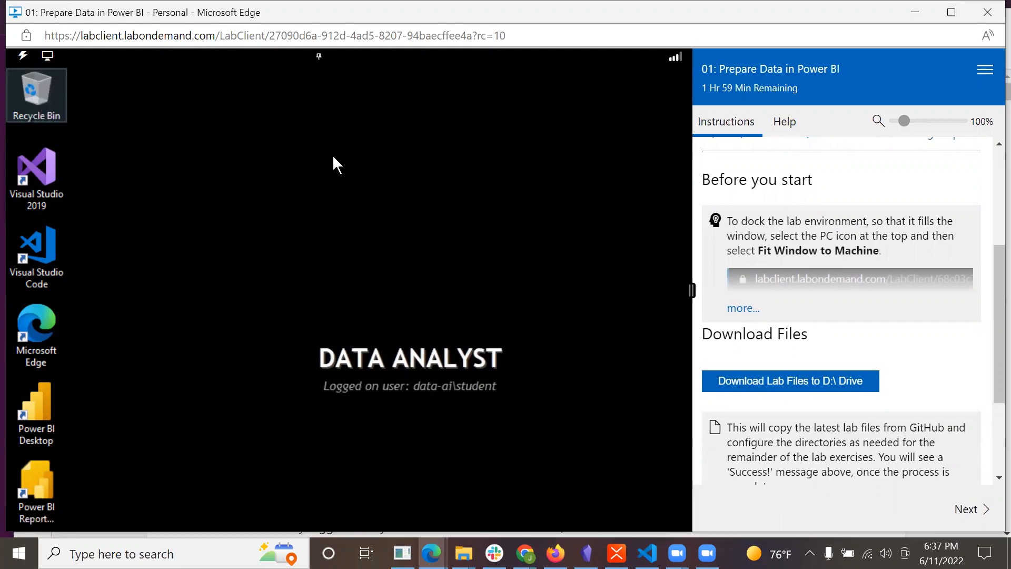
Download the lab files to the D:\ drive and proceed to the lab instructions.
{"action": "scroll", "coordinate": [780, 348], "scroll_direction": "down", "scroll_amount": 2}
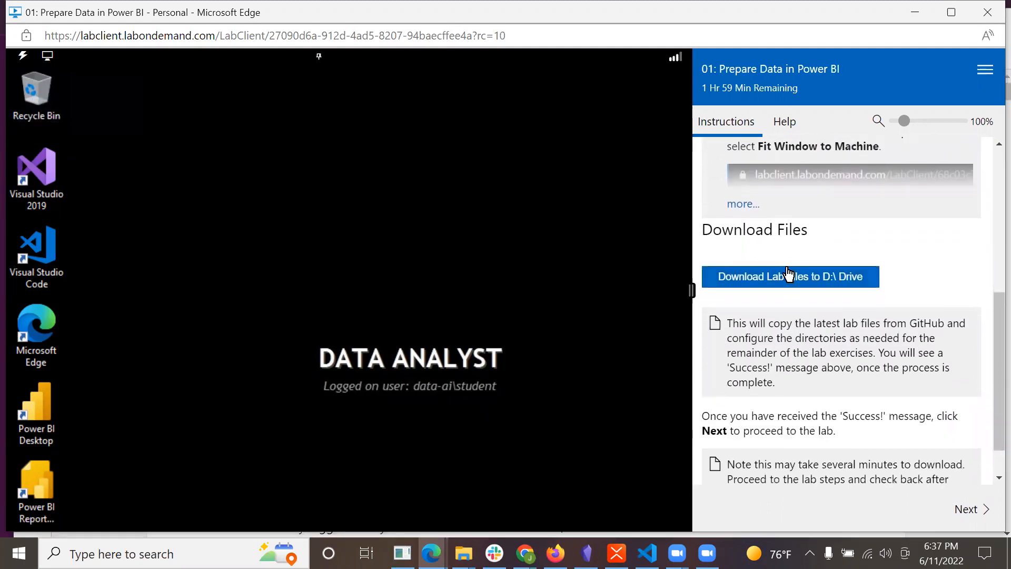
{"action": "left_click", "coordinate": [788, 284]}
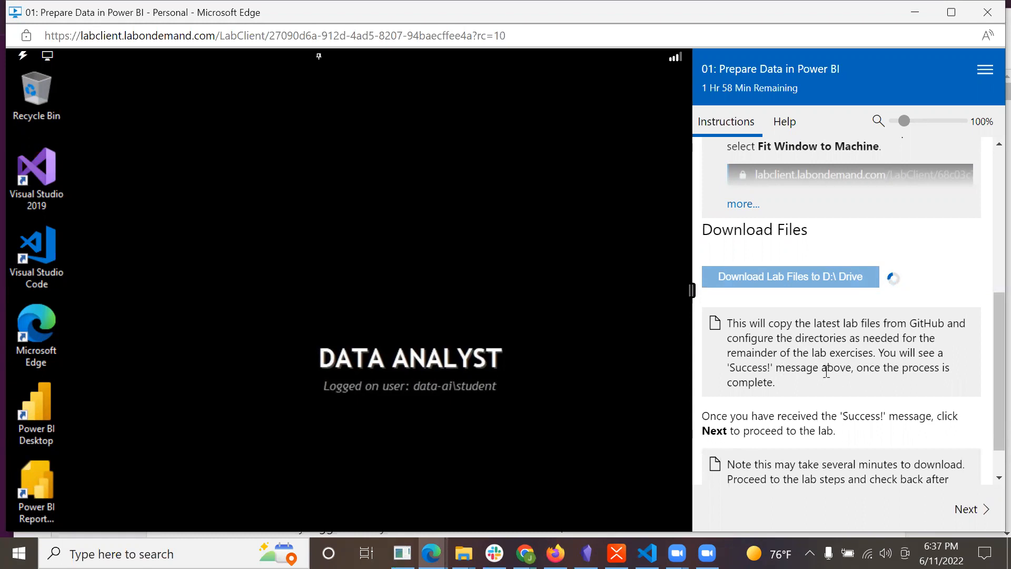
{"action": "scroll", "coordinate": [935, 376], "scroll_direction": "down", "scroll_amount": 1}
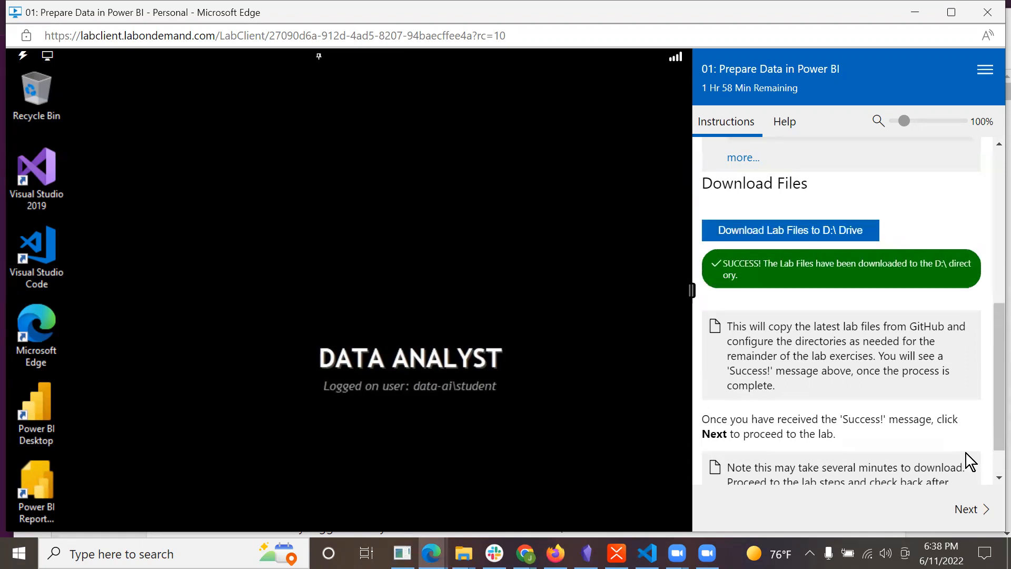
{"action": "left_click", "coordinate": [968, 517]}
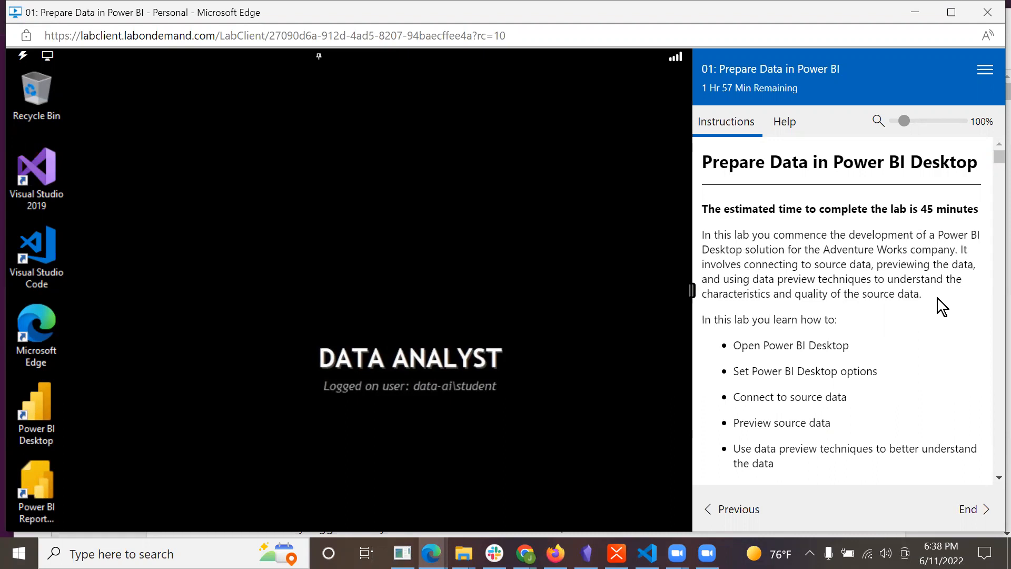
Read the lab overview, lab story and Task 1 instructions on saving the Power BI Desktop file, closing the stray video player.
{"action": "scroll", "coordinate": [937, 298], "scroll_direction": "down", "scroll_amount": 1}
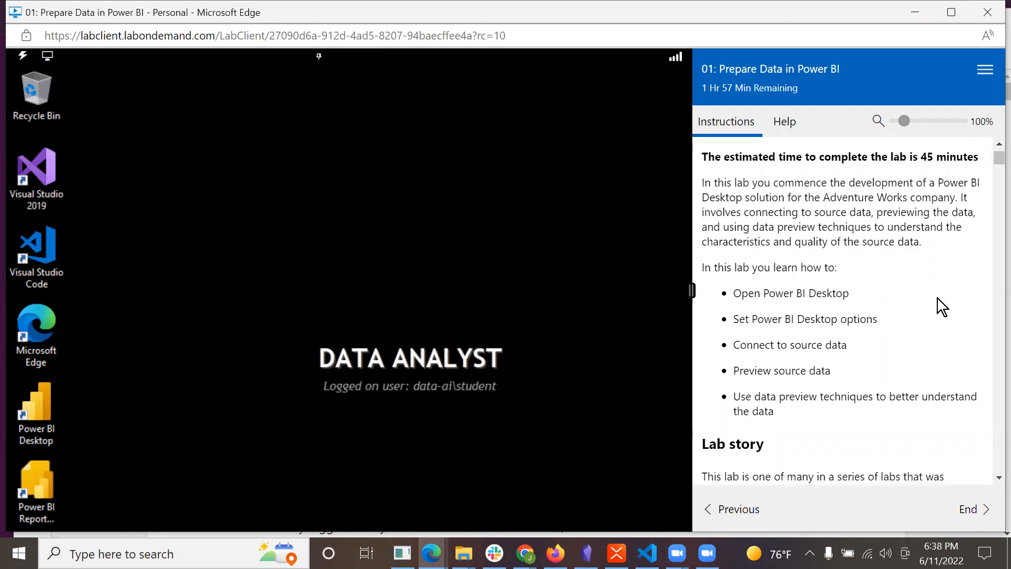
{"action": "scroll", "coordinate": [937, 298], "scroll_direction": "down", "scroll_amount": 1}
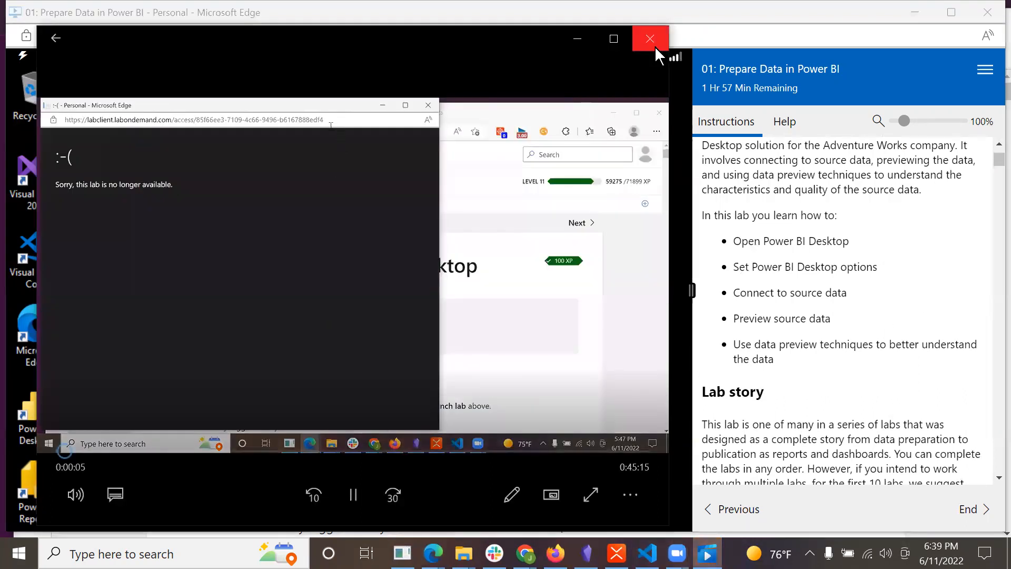
{"action": "left_click", "coordinate": [655, 45]}
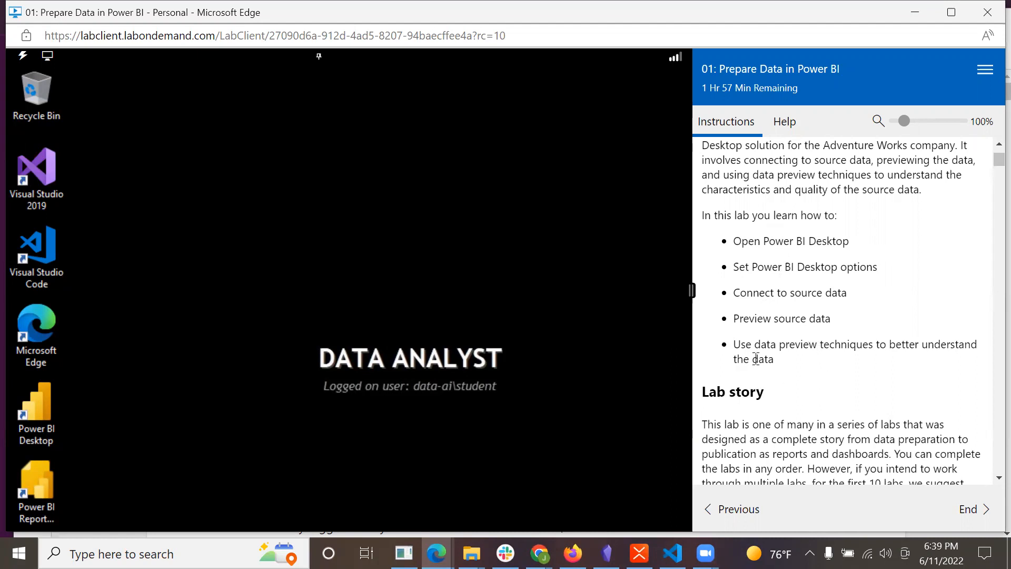
{"action": "scroll", "coordinate": [905, 384], "scroll_direction": "down", "scroll_amount": 1}
{"action": "scroll", "coordinate": [905, 389], "scroll_direction": "down", "scroll_amount": 3}
{"action": "scroll", "coordinate": [786, 292], "scroll_direction": "up", "scroll_amount": 1}
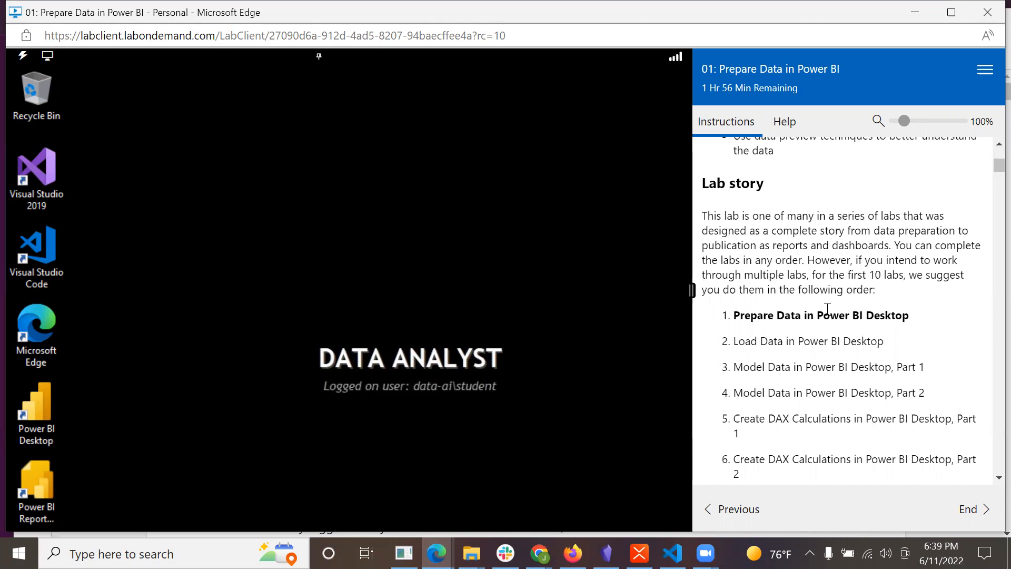
{"action": "scroll", "coordinate": [826, 305], "scroll_direction": "down", "scroll_amount": 2}
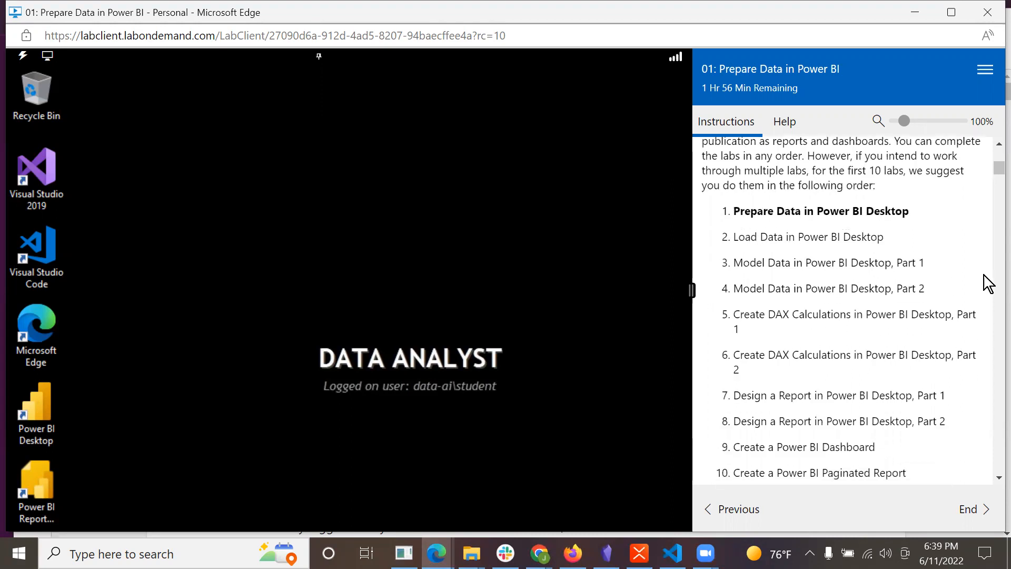
{"action": "scroll", "coordinate": [981, 280], "scroll_direction": "down", "scroll_amount": 6}
{"action": "scroll", "coordinate": [974, 277], "scroll_direction": "down", "scroll_amount": 1}
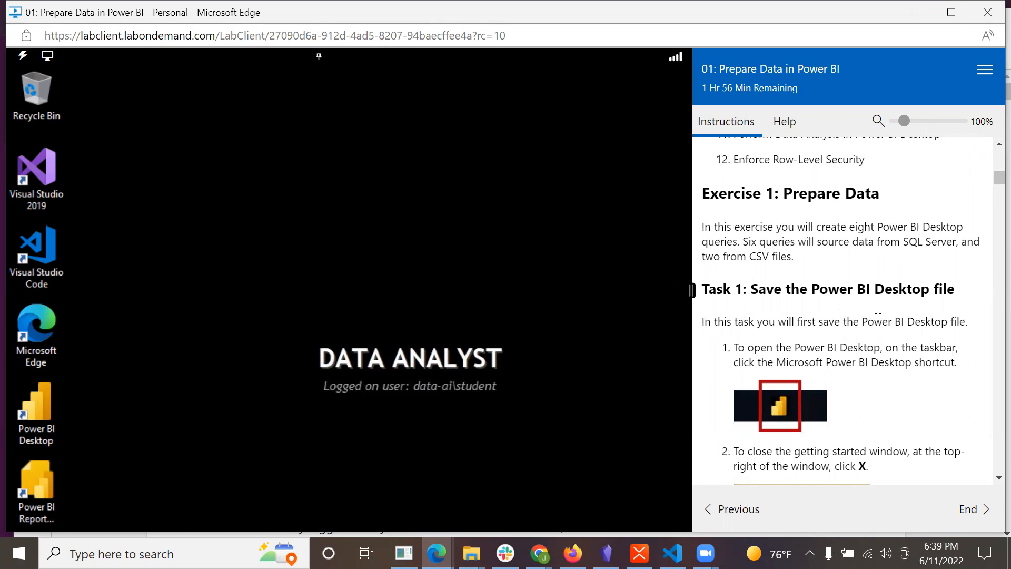
{"action": "scroll", "coordinate": [886, 296], "scroll_direction": "down", "scroll_amount": 1}
{"action": "scroll", "coordinate": [889, 300], "scroll_direction": "up", "scroll_amount": 1}
{"action": "scroll", "coordinate": [837, 274], "scroll_direction": "down", "scroll_amount": 2}
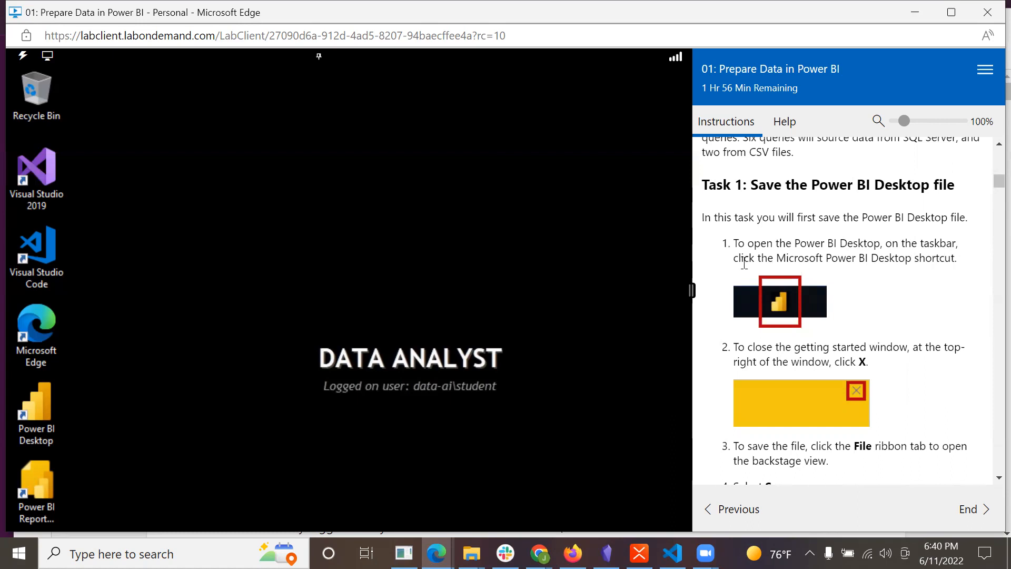
{"action": "scroll", "coordinate": [778, 254], "scroll_direction": "down", "scroll_amount": 1}
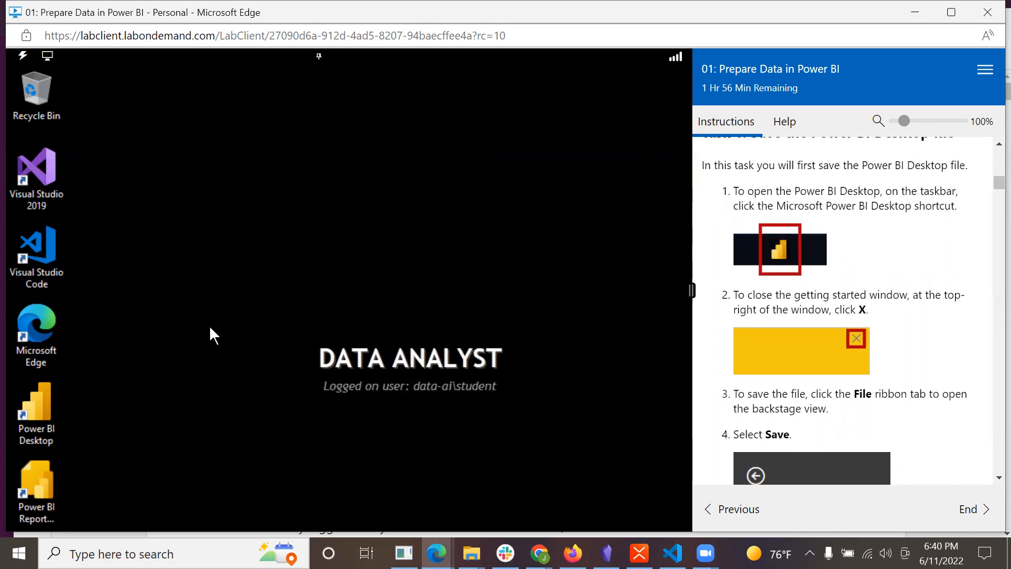
Launch Power BI Desktop on the lab machine and dismiss its getting started screen and e-mail sign-in prompt.
{"action": "double_click", "coordinate": [21, 415]}
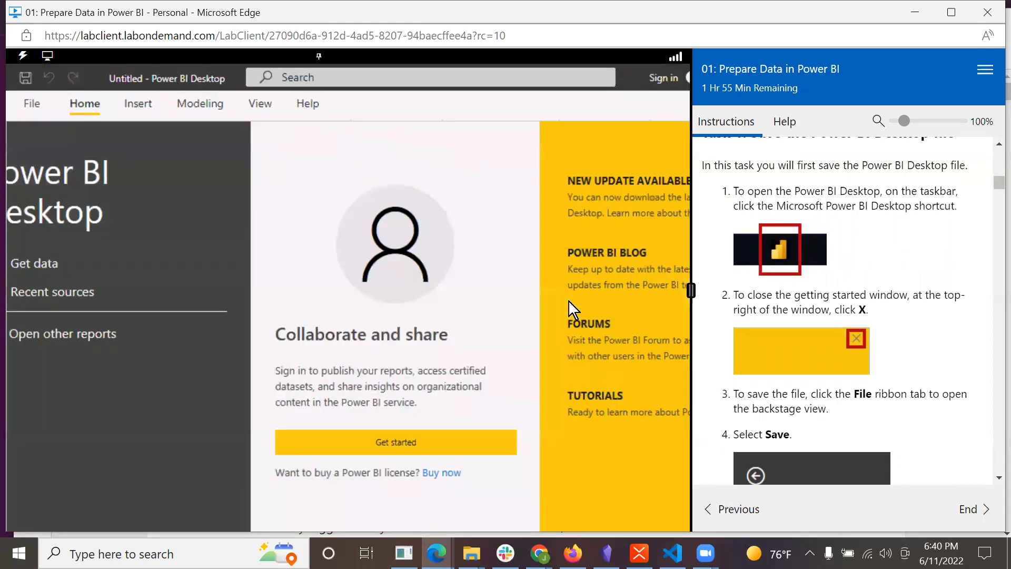
{"action": "left_click", "coordinate": [414, 440]}
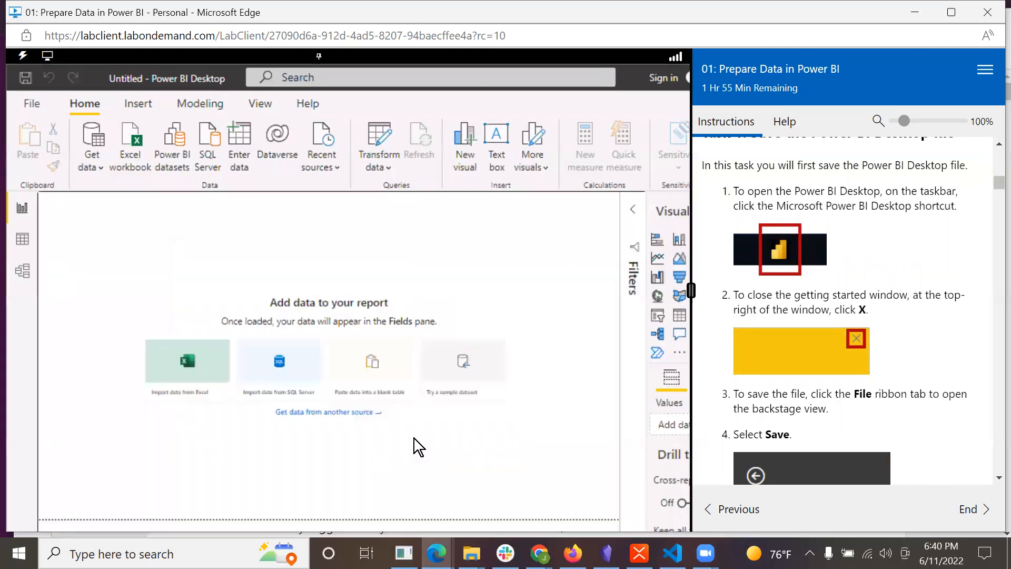
{"action": "scroll", "coordinate": [884, 337], "scroll_direction": "down", "scroll_amount": 2}
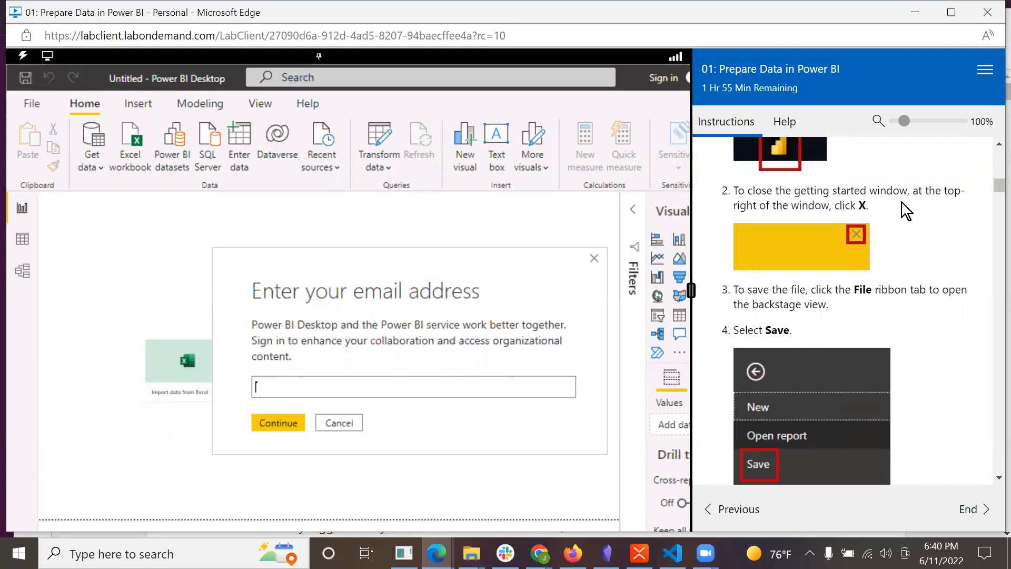
{"action": "scroll", "coordinate": [912, 267], "scroll_direction": "down", "scroll_amount": 1}
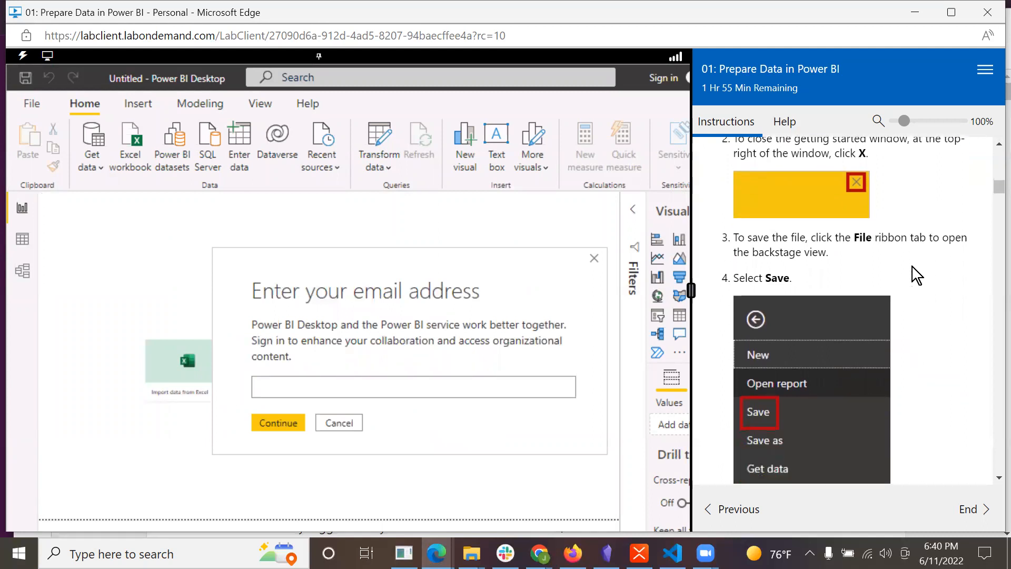
{"action": "scroll", "coordinate": [912, 267], "scroll_direction": "down", "scroll_amount": 1}
{"action": "scroll", "coordinate": [912, 267], "scroll_direction": "up", "scroll_amount": 2}
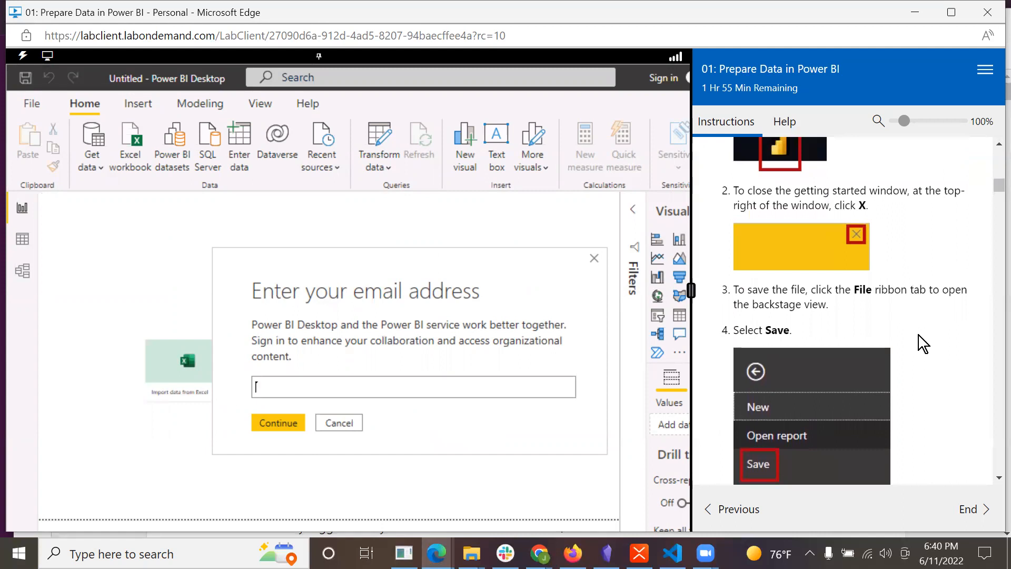
{"action": "scroll", "coordinate": [918, 335], "scroll_direction": "down", "scroll_amount": 1}
{"action": "scroll", "coordinate": [916, 256], "scroll_direction": "up", "scroll_amount": 1}
{"action": "left_click", "coordinate": [594, 257]}
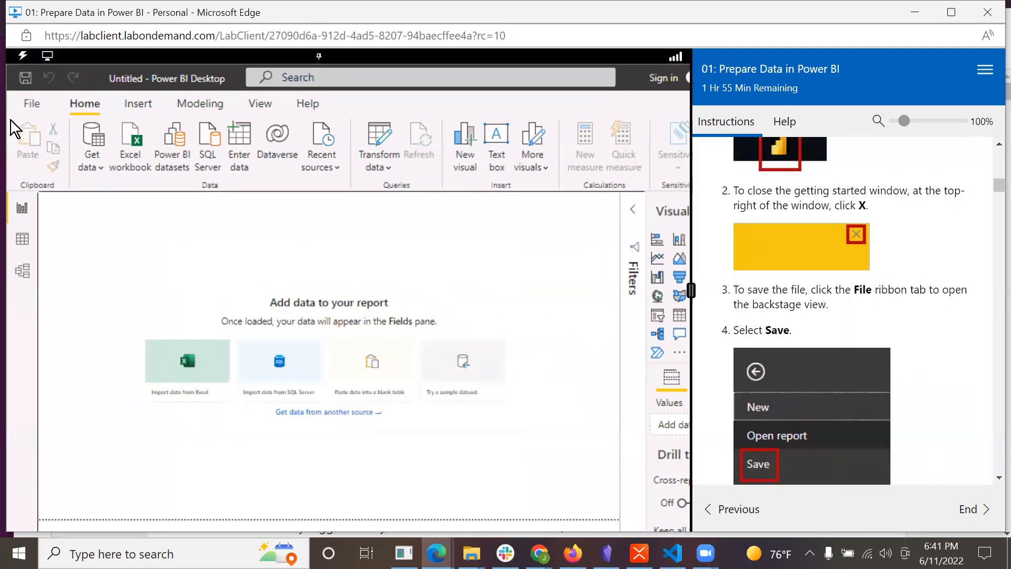
Start saving the untitled report and browse to the D:\DA100\MySolution folder.
{"action": "left_click", "coordinate": [28, 103]}
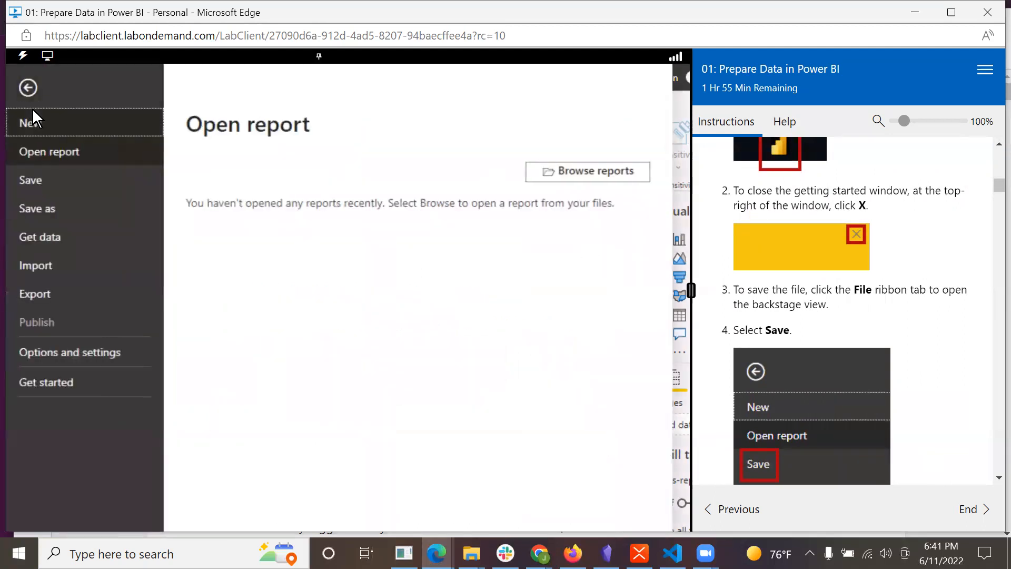
{"action": "left_click", "coordinate": [40, 179]}
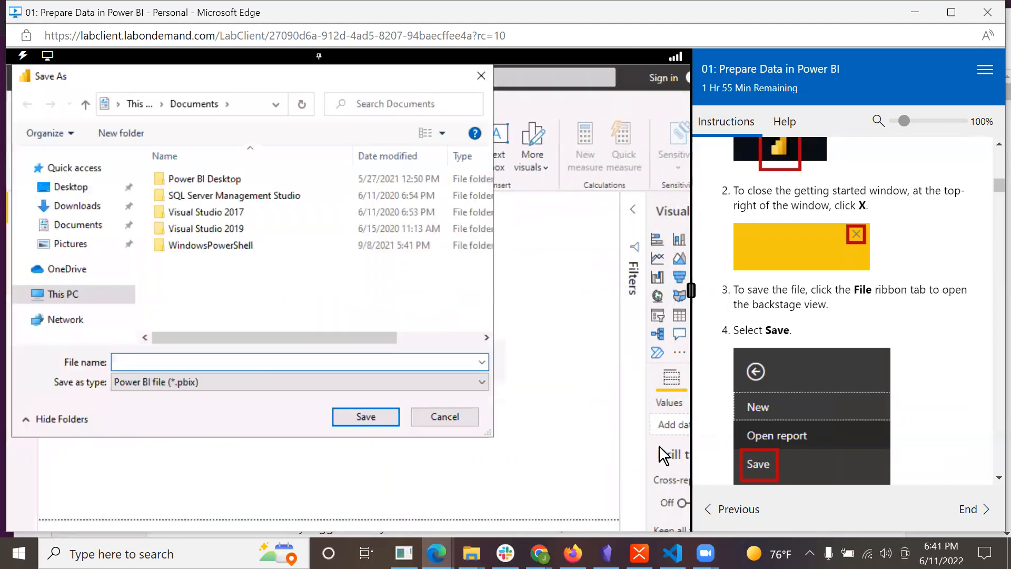
{"action": "scroll", "coordinate": [817, 412], "scroll_direction": "down", "scroll_amount": 6}
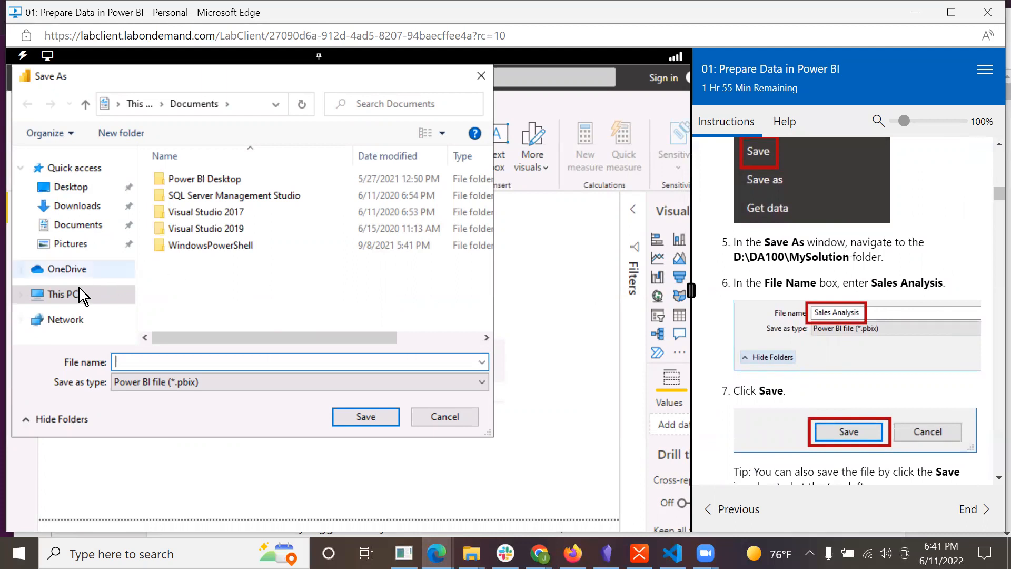
{"action": "left_click", "coordinate": [19, 298]}
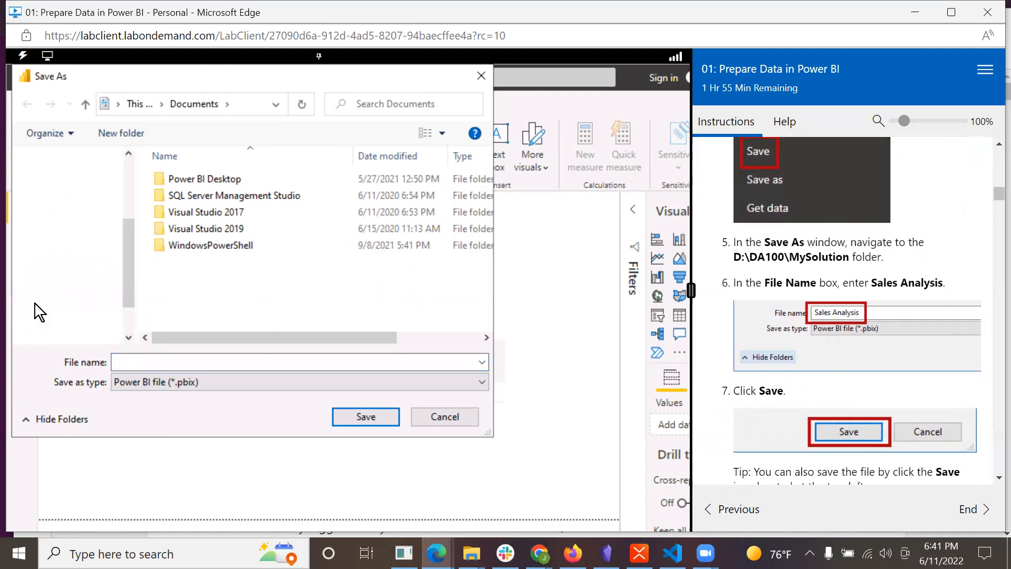
{"action": "left_click", "coordinate": [68, 337]}
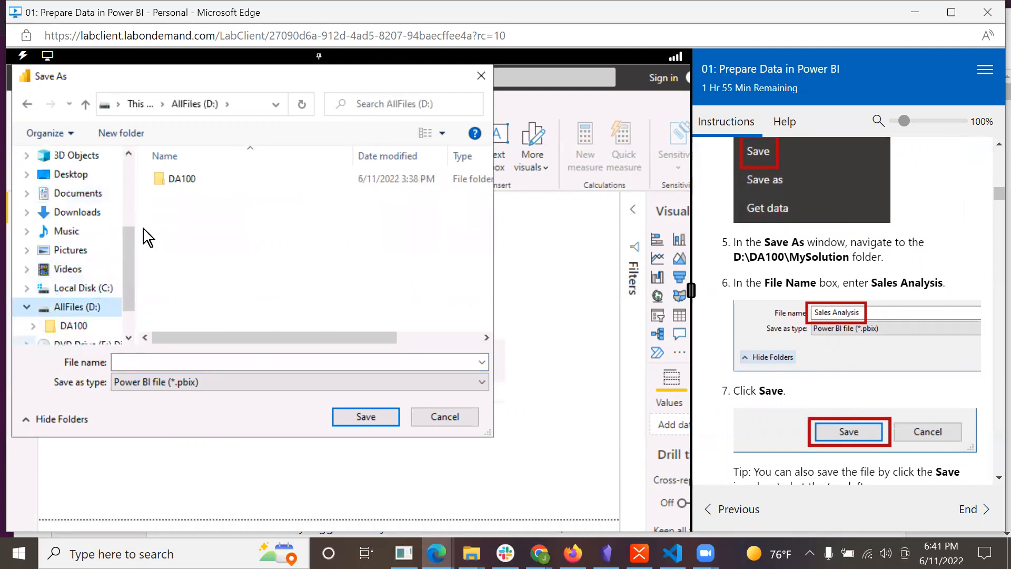
{"action": "left_click", "coordinate": [167, 181]}
{"action": "double_click", "coordinate": [168, 181]}
{"action": "double_click", "coordinate": [194, 233]}
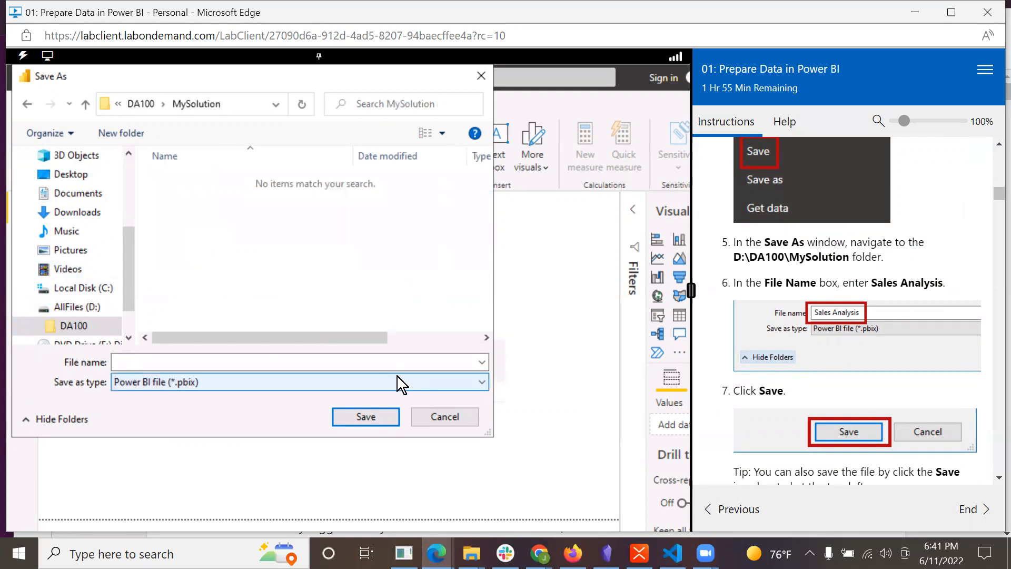
Name the report file Sales Analysis and save it as a Power BI file.
{"action": "left_click", "coordinate": [254, 362]}
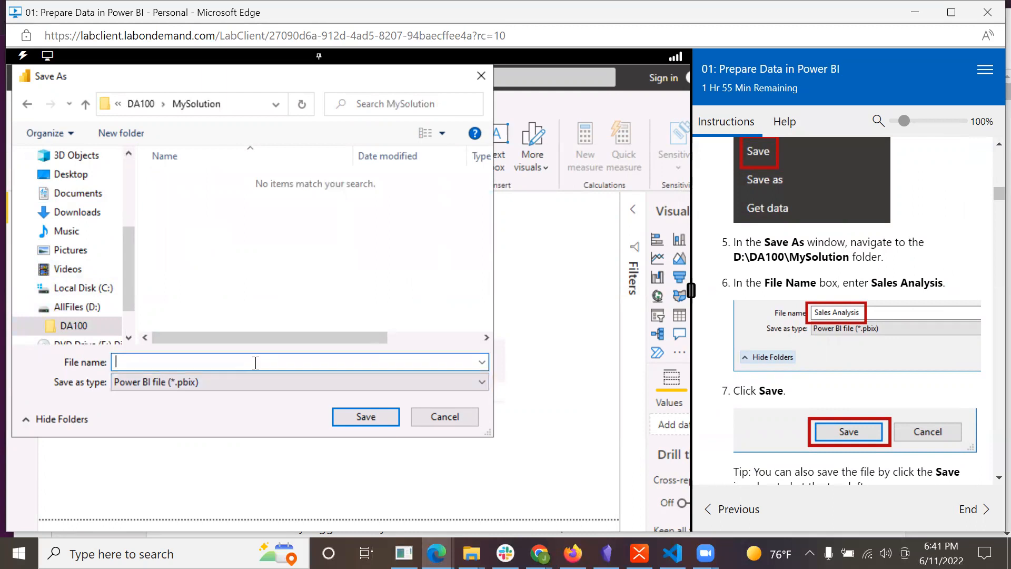
{"action": "type", "text": "Sales Analysis"}
{"action": "left_click", "coordinate": [386, 422]}
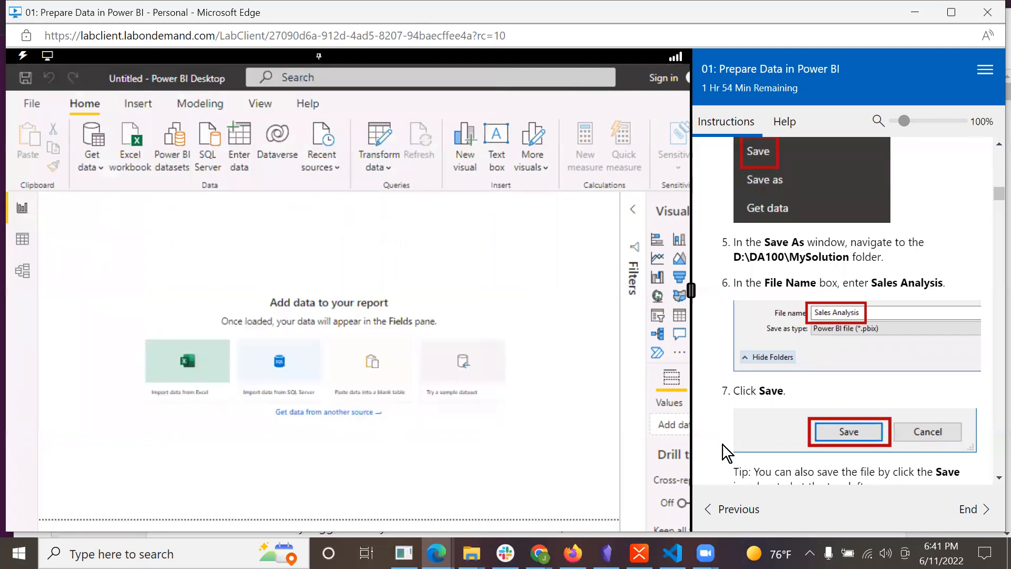
Review the Task 2 instructions and open the Power BI Desktop options from the options and settings page.
{"action": "scroll", "coordinate": [900, 444], "scroll_direction": "down", "scroll_amount": 5}
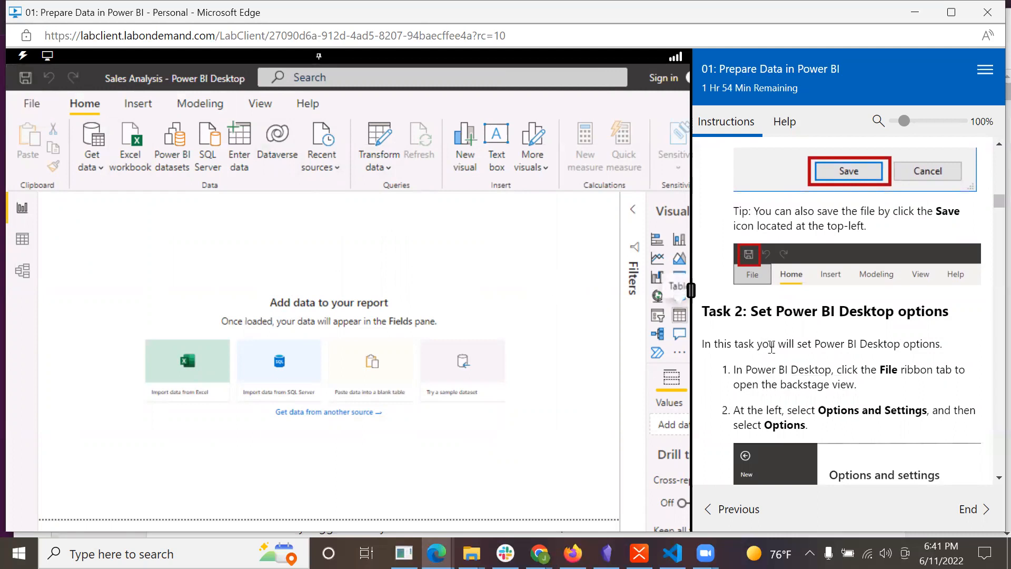
{"action": "scroll", "coordinate": [893, 355], "scroll_direction": "down", "scroll_amount": 1}
{"action": "scroll", "coordinate": [893, 357], "scroll_direction": "down", "scroll_amount": 2}
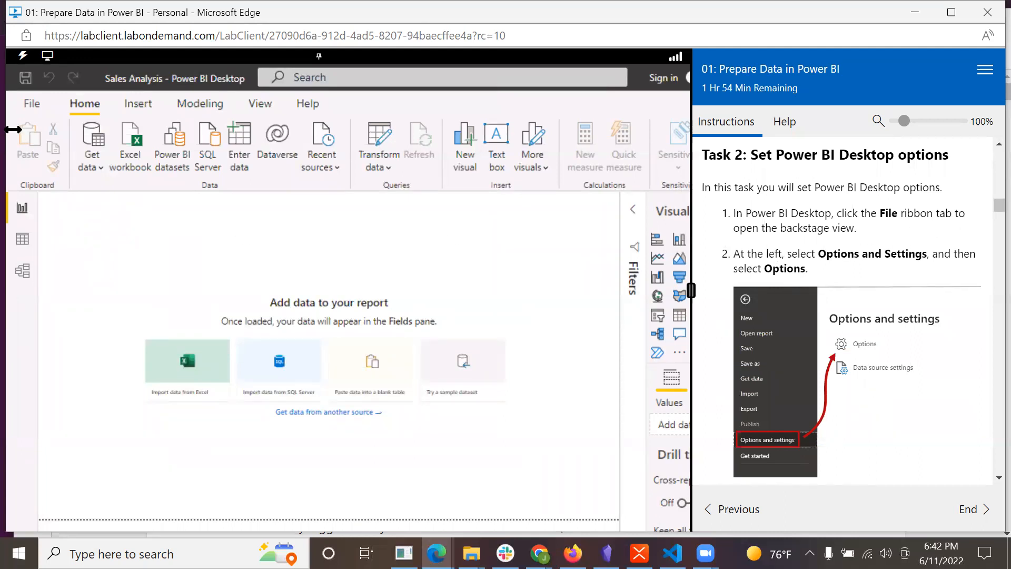
{"action": "left_click", "coordinate": [26, 104]}
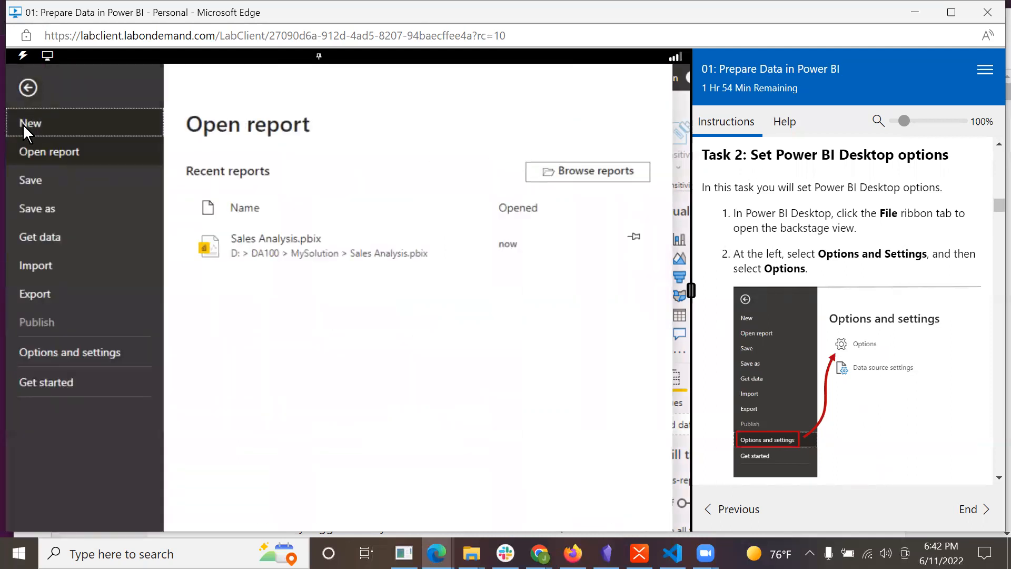
{"action": "left_click", "coordinate": [48, 352]}
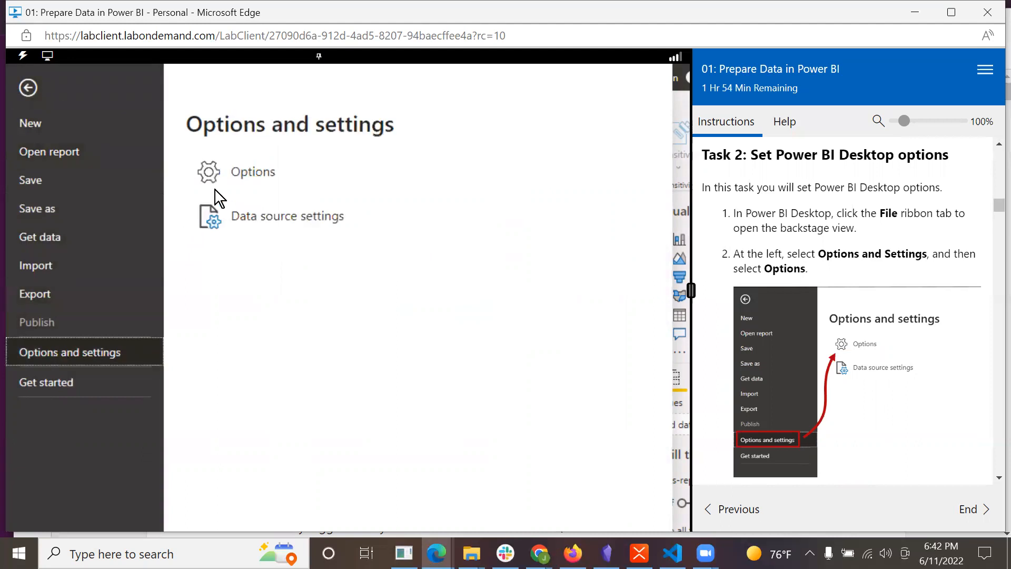
{"action": "left_click", "coordinate": [233, 173]}
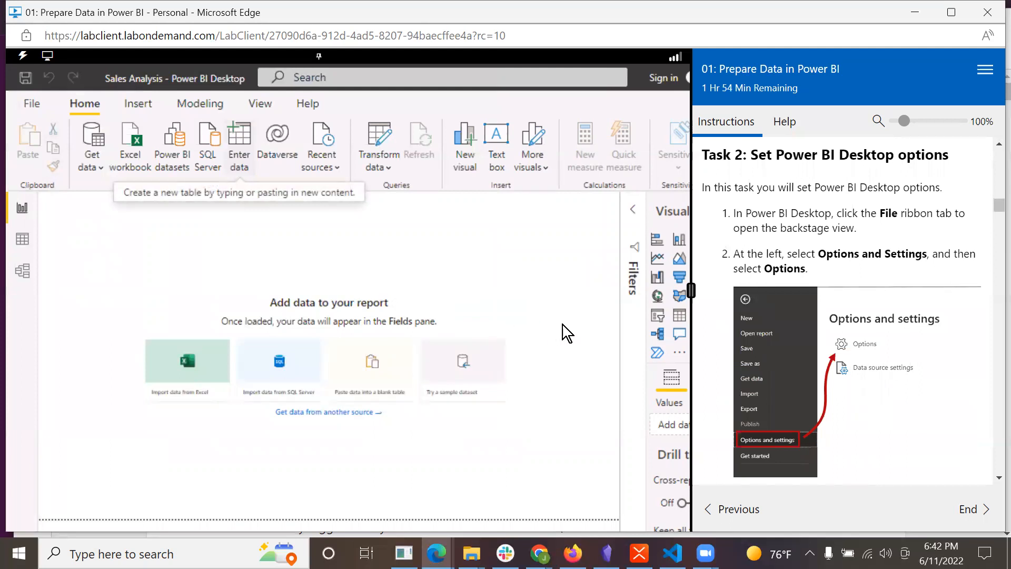
Open the Data Load settings for the current file in the options.
{"action": "scroll", "coordinate": [834, 352], "scroll_direction": "down", "scroll_amount": 4}
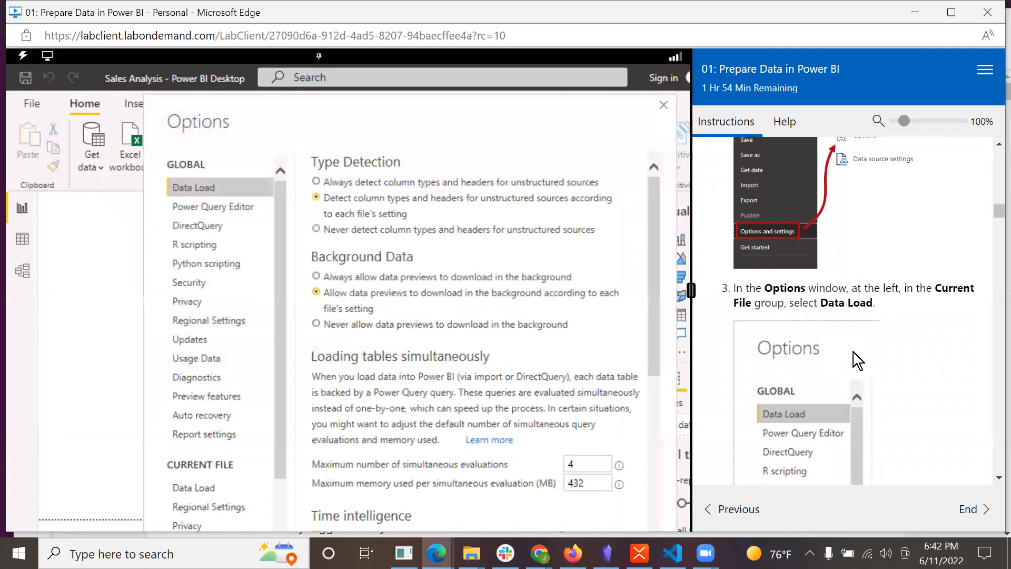
{"action": "scroll", "coordinate": [909, 349], "scroll_direction": "down", "scroll_amount": 1}
{"action": "scroll", "coordinate": [909, 349], "scroll_direction": "down", "scroll_amount": 1}
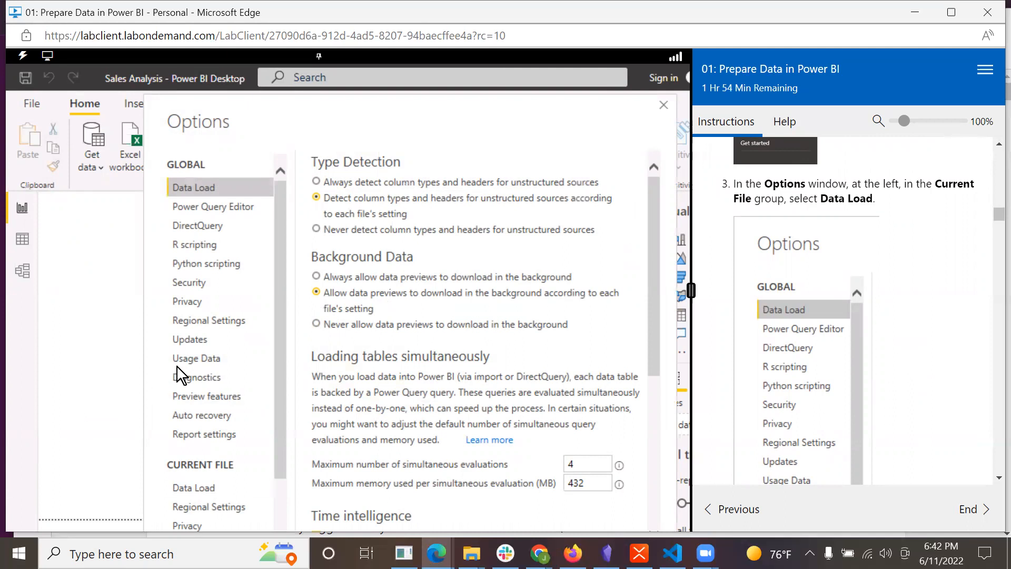
{"action": "scroll", "coordinate": [280, 368], "scroll_direction": "down", "scroll_amount": 1}
{"action": "left_click_drag", "start_coordinate": [286, 377], "coordinate": [285, 287]}
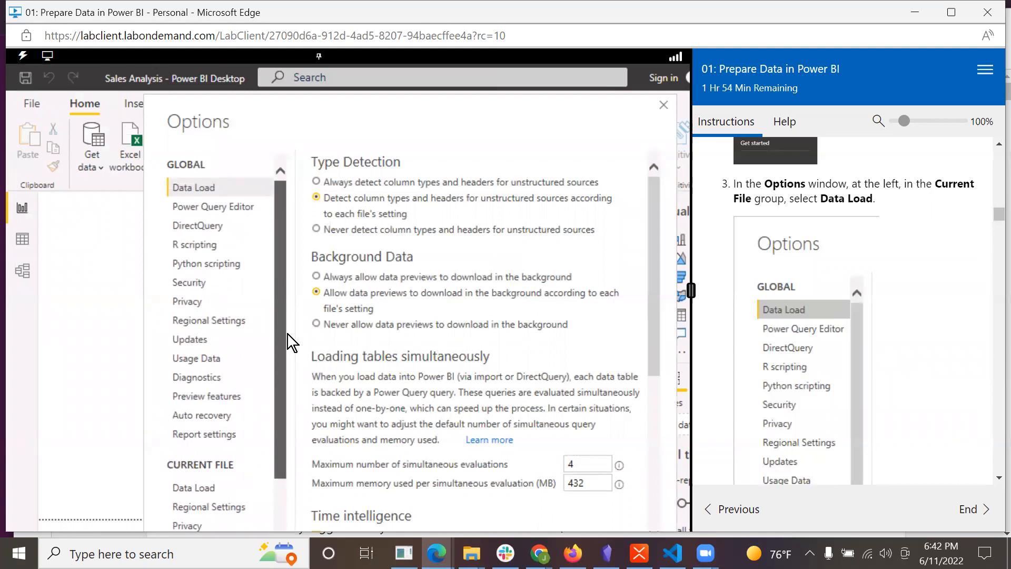
{"action": "scroll", "coordinate": [288, 368], "scroll_direction": "down", "scroll_amount": 1}
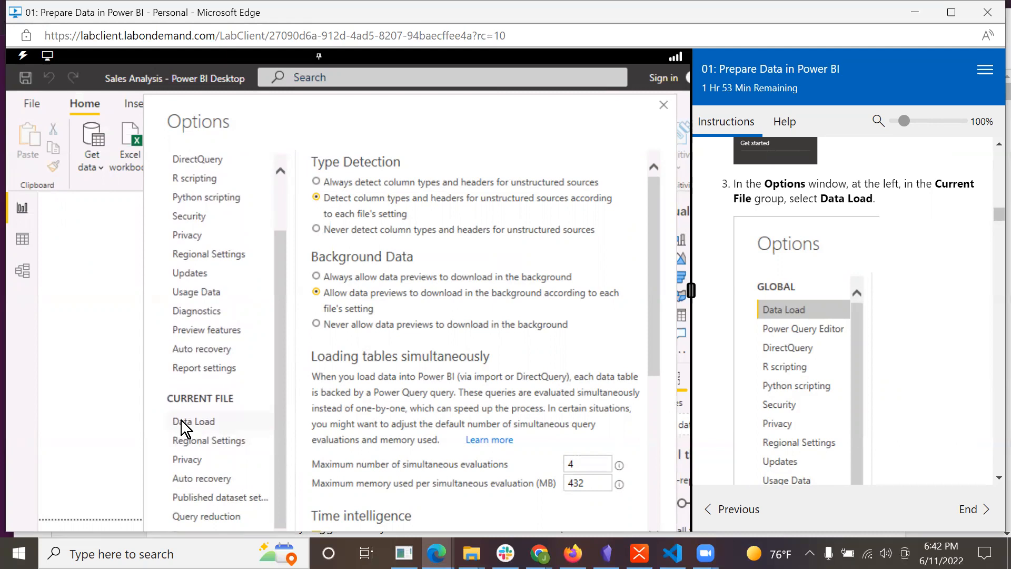
{"action": "left_click", "coordinate": [181, 420]}
Turn off importing relationships from data sources on first load and autodetecting new relationships after data is loaded, and close the options.
{"action": "scroll", "coordinate": [877, 399], "scroll_direction": "down", "scroll_amount": 3}
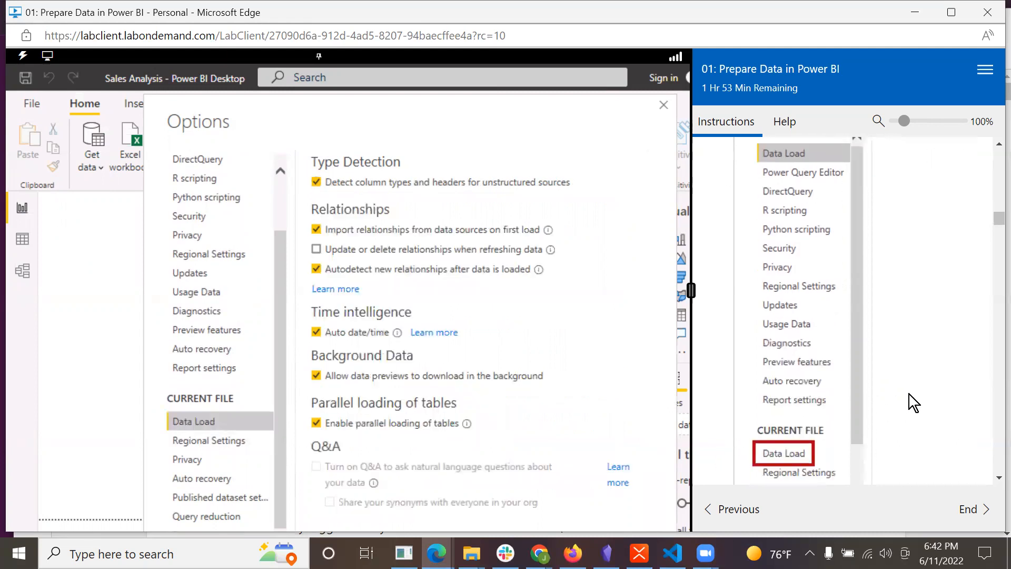
{"action": "scroll", "coordinate": [909, 394], "scroll_direction": "down", "scroll_amount": 6}
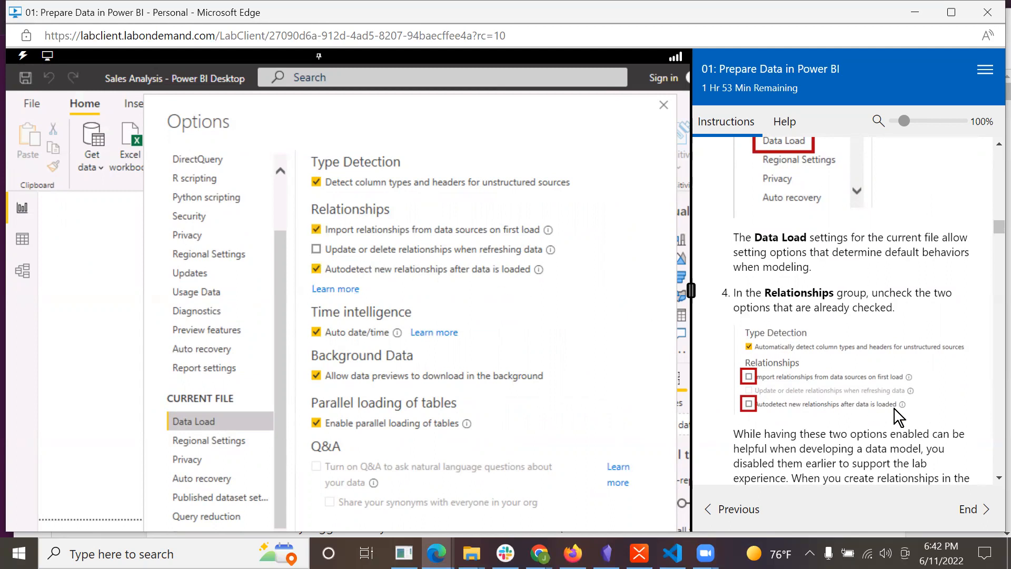
{"action": "scroll", "coordinate": [779, 410], "scroll_direction": "down", "scroll_amount": 3}
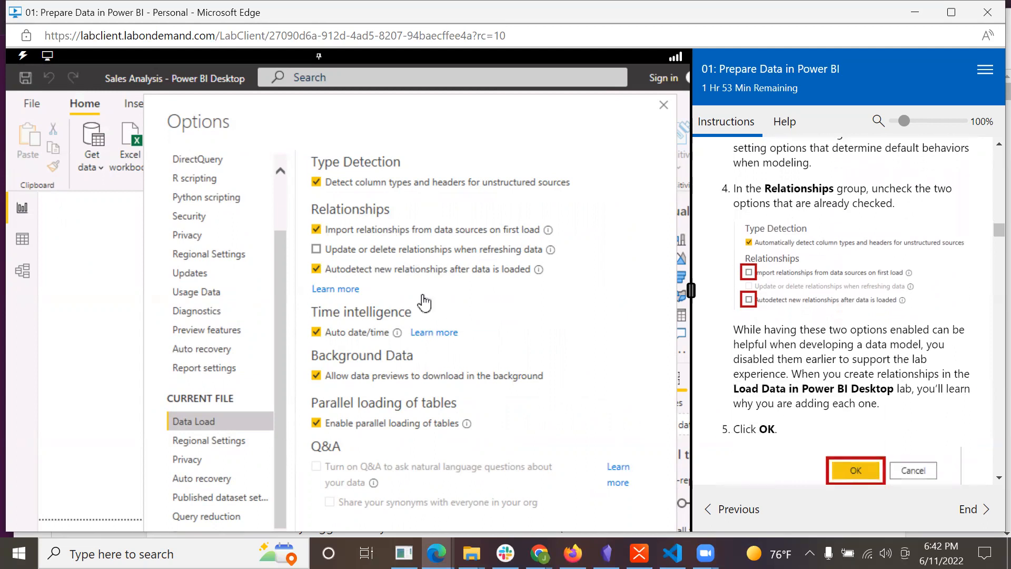
{"action": "left_click", "coordinate": [316, 229]}
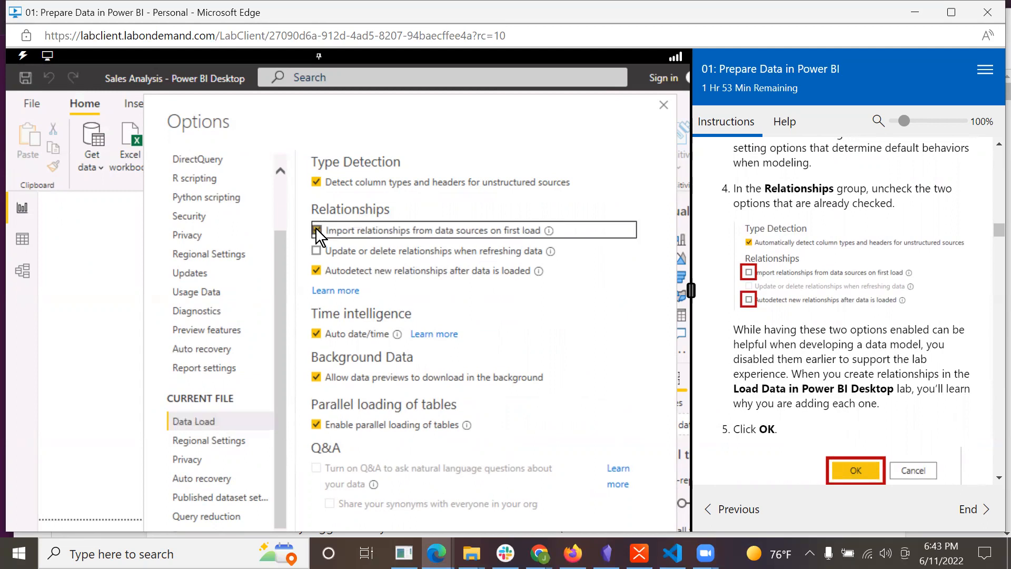
{"action": "left_click", "coordinate": [317, 270]}
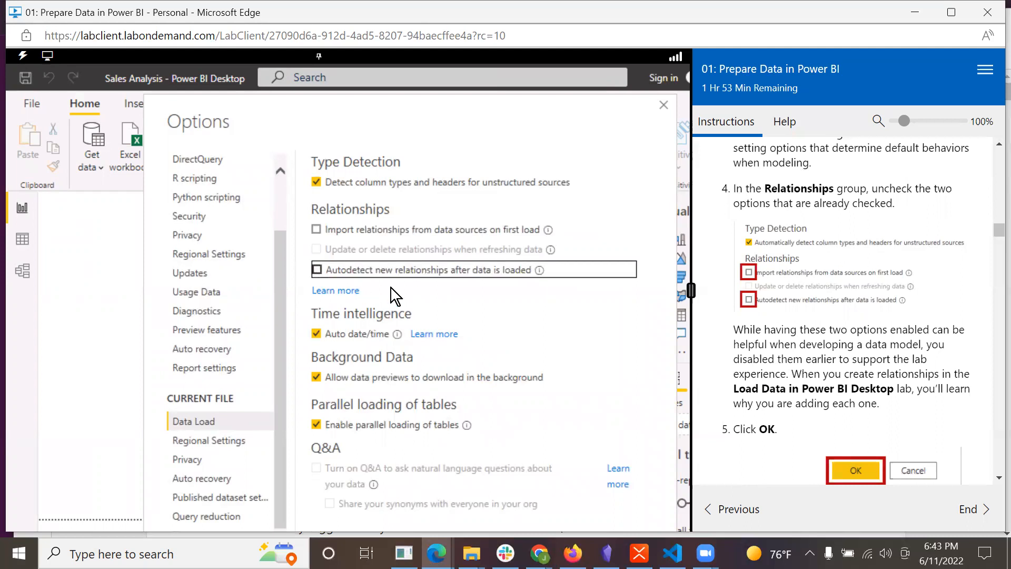
{"action": "scroll", "coordinate": [889, 382], "scroll_direction": "down", "scroll_amount": 1}
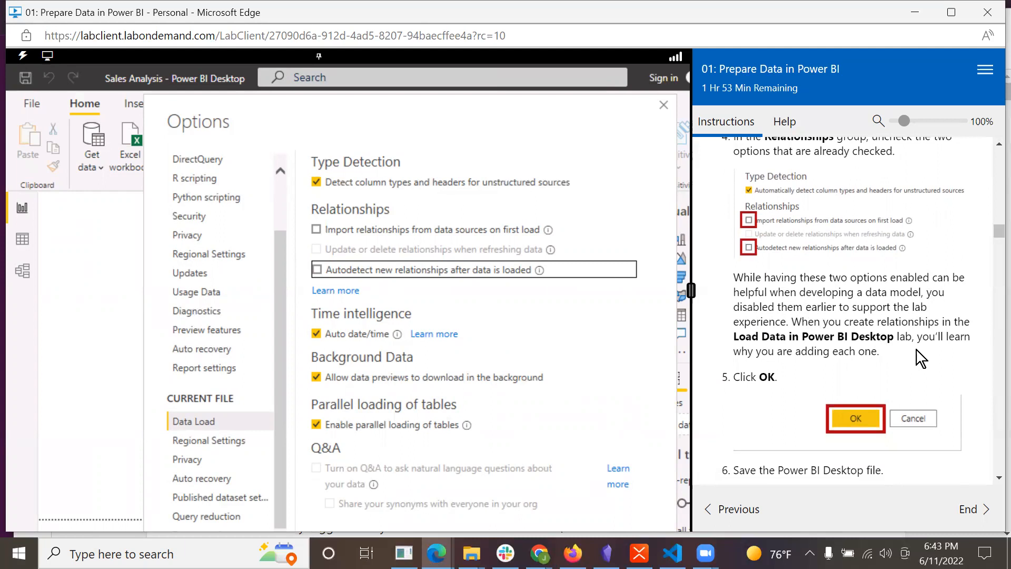
{"action": "scroll", "coordinate": [916, 349], "scroll_direction": "down", "scroll_amount": 2}
{"action": "scroll", "coordinate": [942, 326], "scroll_direction": "down", "scroll_amount": 2}
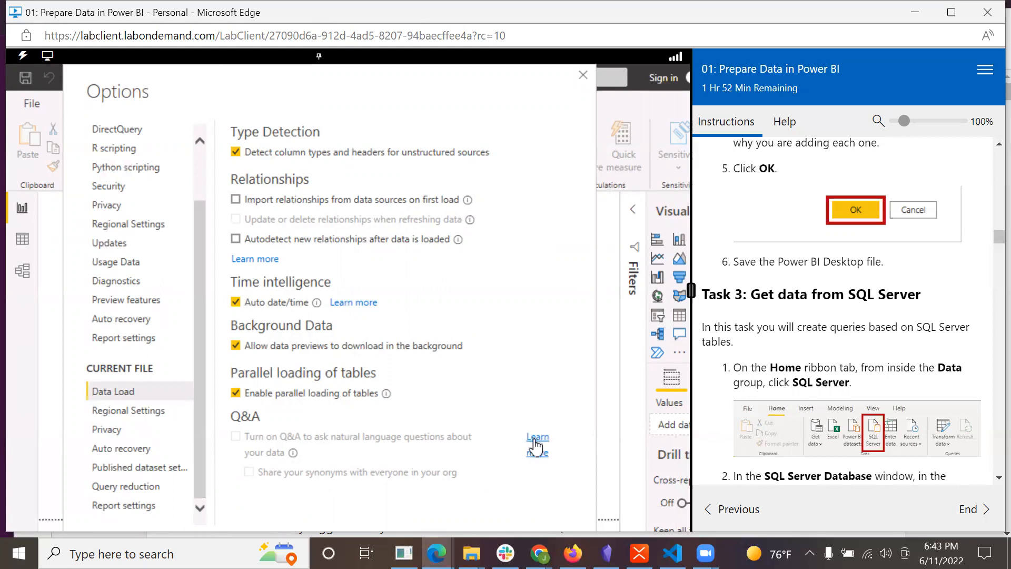
{"action": "key", "text": "Escape"}
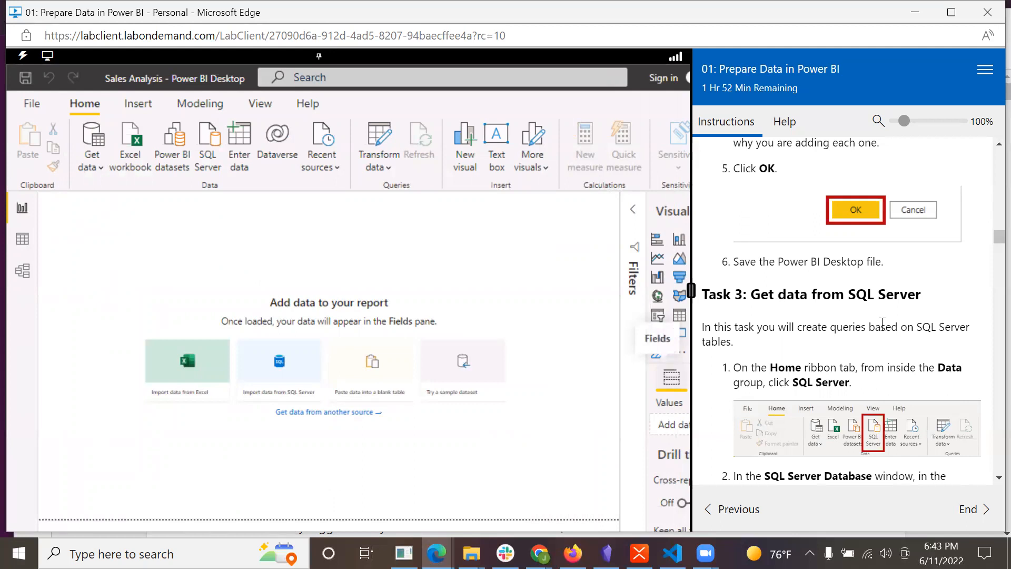
Review the Task 3 instructions on getting data and start a new SQL Server database connection.
{"action": "scroll", "coordinate": [878, 329], "scroll_direction": "up", "scroll_amount": 1}
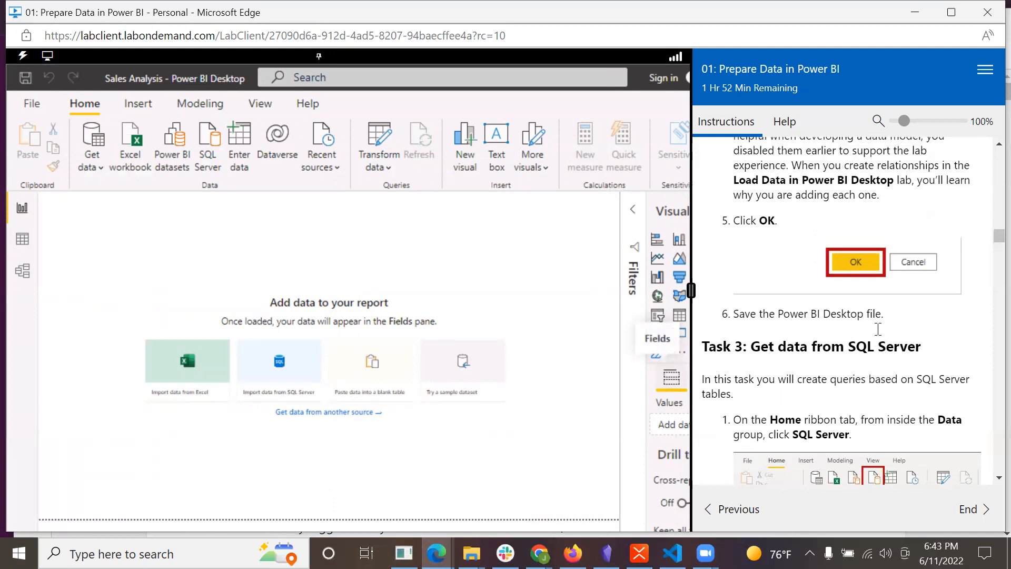
{"action": "scroll", "coordinate": [877, 329], "scroll_direction": "up", "scroll_amount": 1}
{"action": "scroll", "coordinate": [877, 330], "scroll_direction": "down", "scroll_amount": 2}
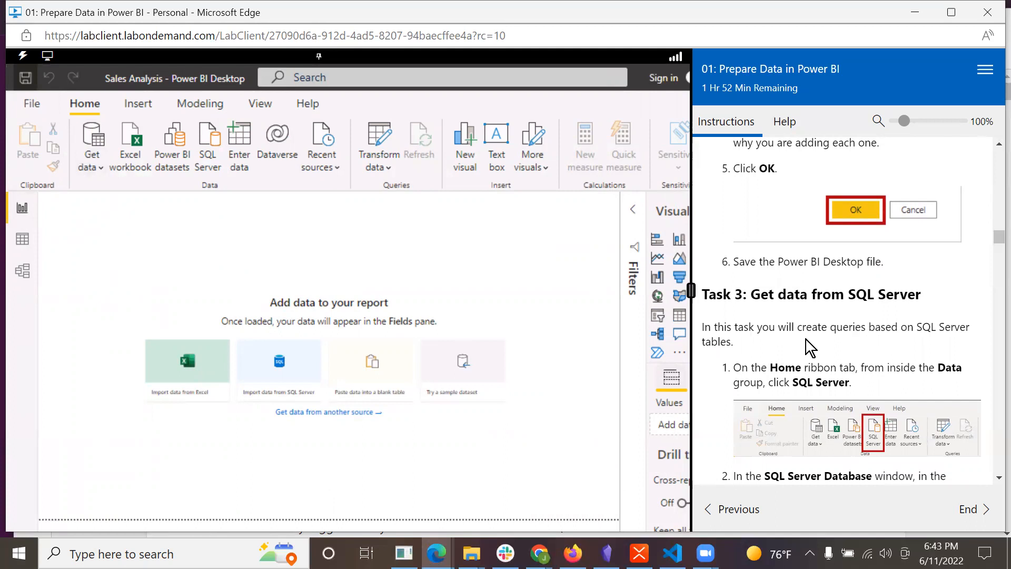
{"action": "scroll", "coordinate": [811, 345], "scroll_direction": "down", "scroll_amount": 1}
{"action": "scroll", "coordinate": [811, 344], "scroll_direction": "down", "scroll_amount": 2}
{"action": "scroll", "coordinate": [811, 342], "scroll_direction": "up", "scroll_amount": 1}
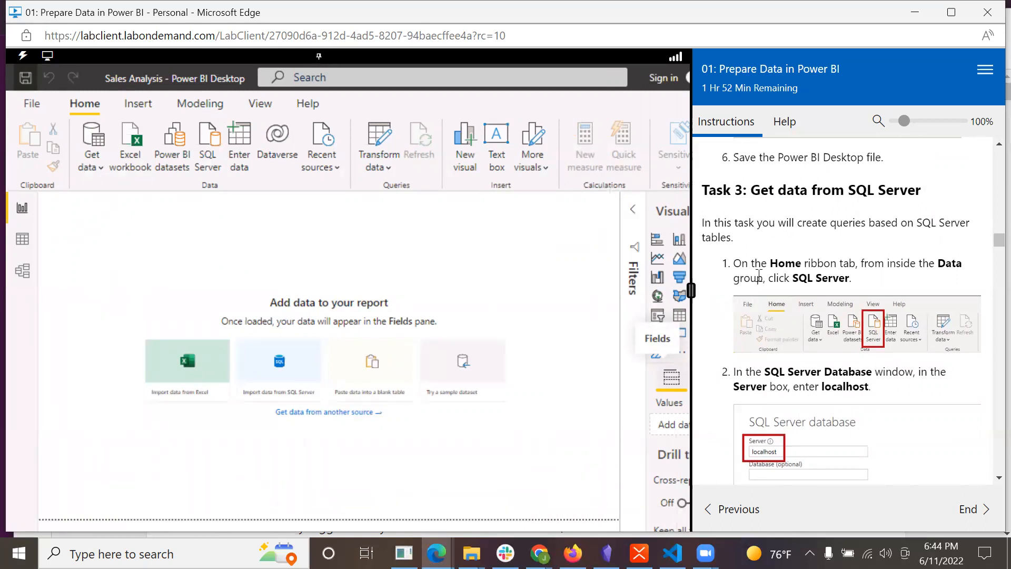
{"action": "scroll", "coordinate": [853, 265], "scroll_direction": "down", "scroll_amount": 1}
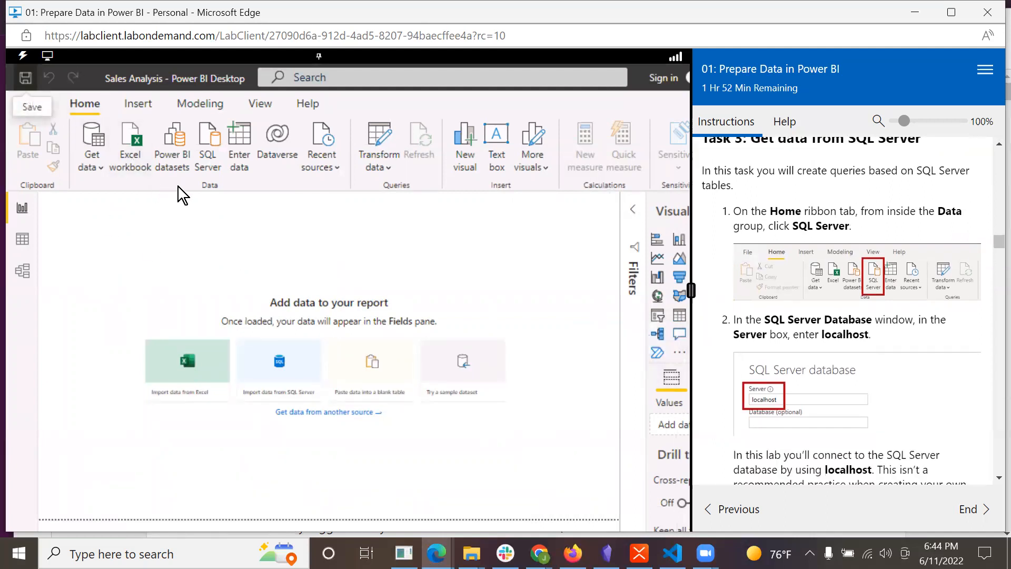
{"action": "left_click", "coordinate": [213, 150]}
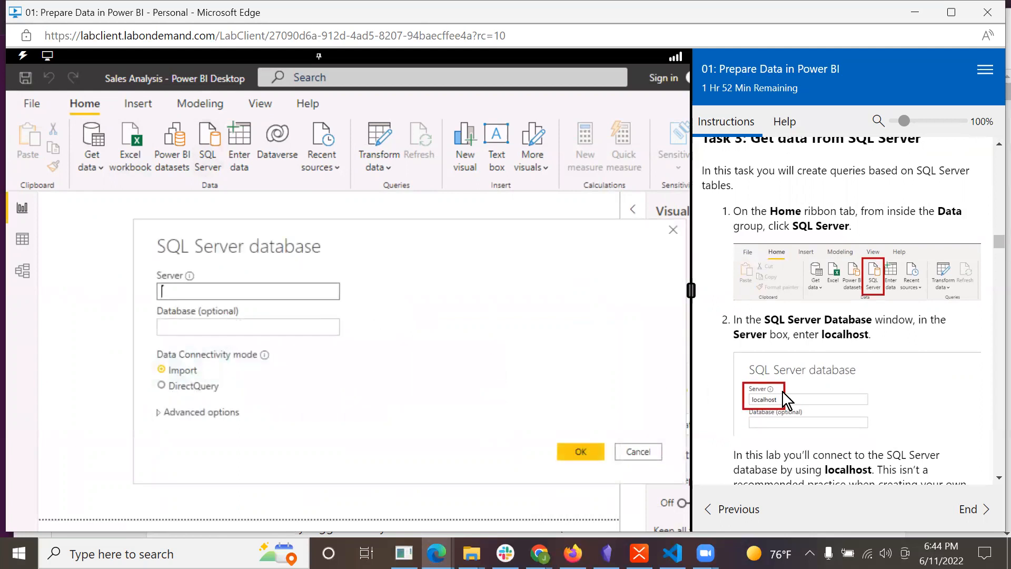
Enter localhost as the server and connect to the SQL Server database.
{"action": "scroll", "coordinate": [790, 402], "scroll_direction": "down", "scroll_amount": 2}
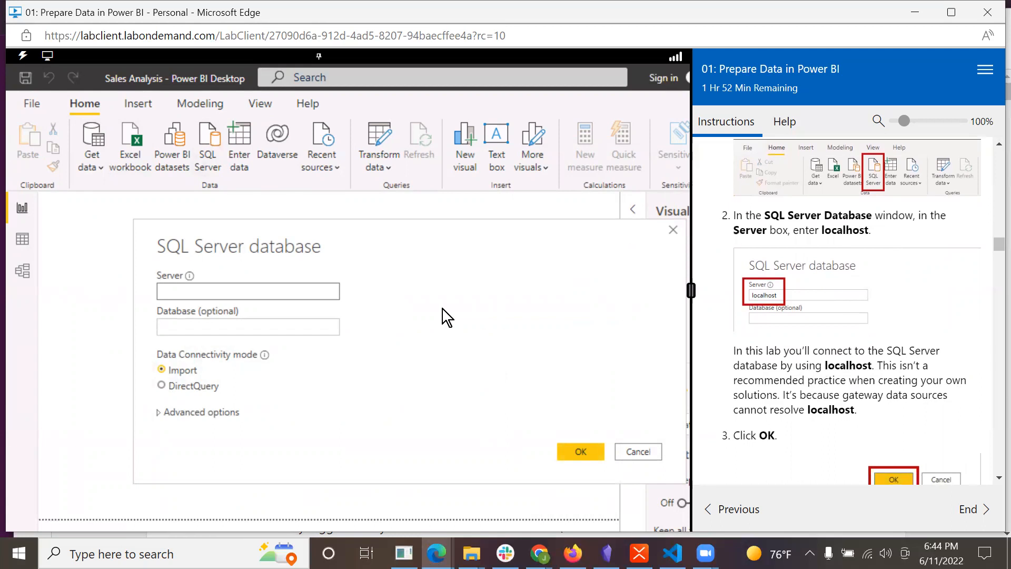
{"action": "type", "text": "localhost"}
{"action": "scroll", "coordinate": [747, 360], "scroll_direction": "down", "scroll_amount": 1}
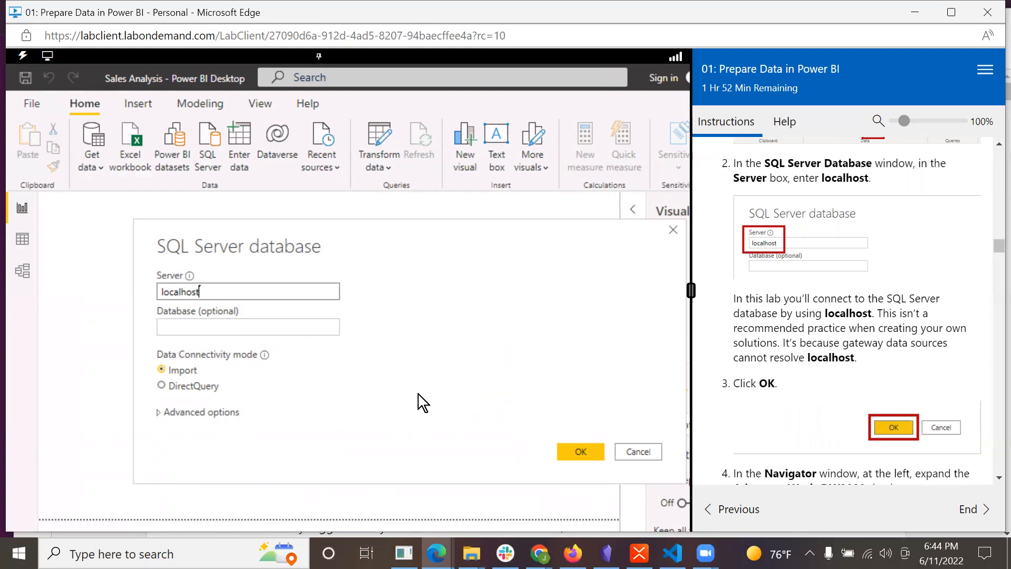
{"action": "left_click", "coordinate": [583, 451]}
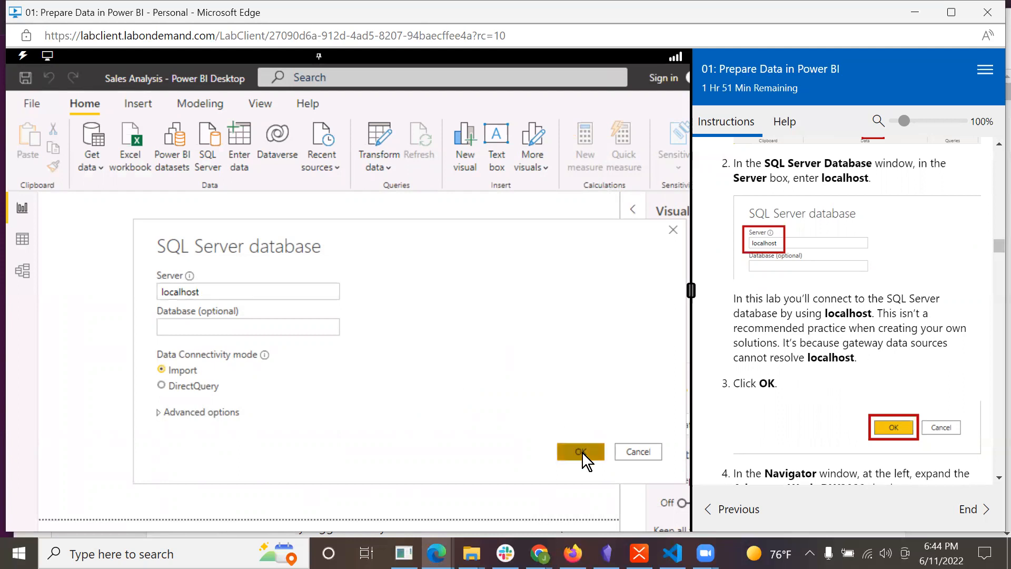
Expand the AdventureWorksDW2020 database and preview the DimEmployee table without checking it.
{"action": "scroll", "coordinate": [841, 428], "scroll_direction": "down", "scroll_amount": 6}
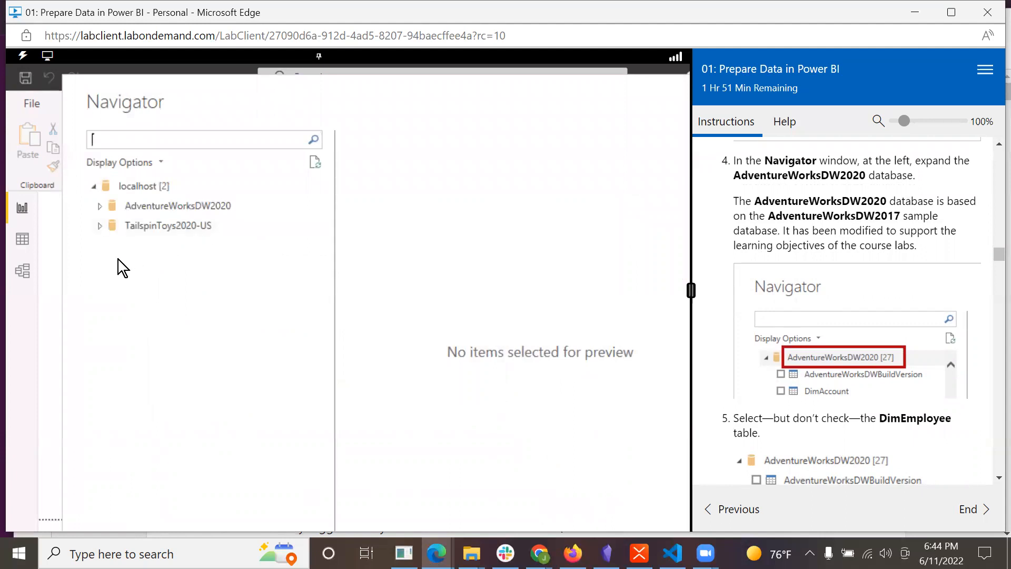
{"action": "left_click", "coordinate": [98, 206]}
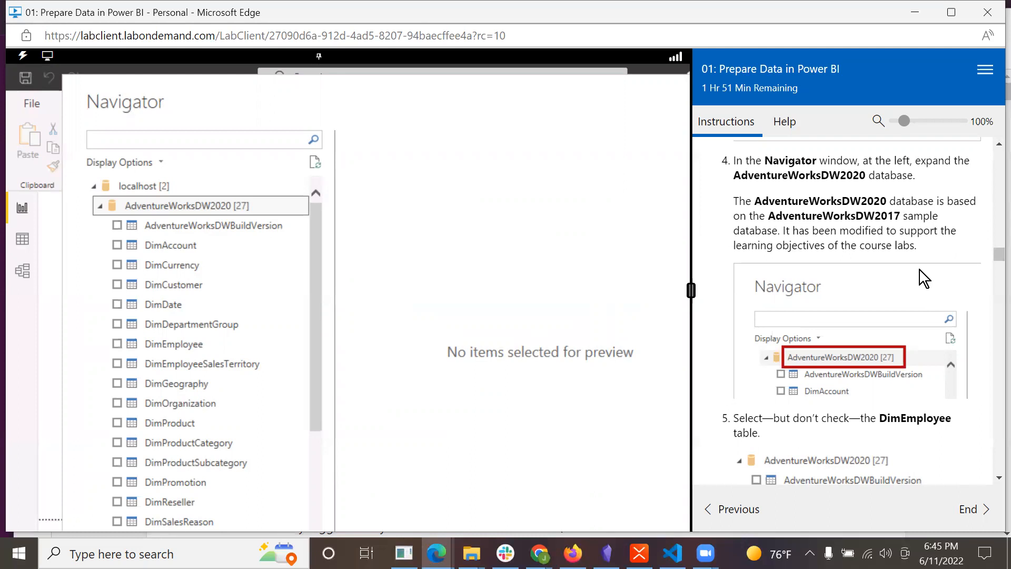
{"action": "scroll", "coordinate": [919, 269], "scroll_direction": "down", "scroll_amount": 3}
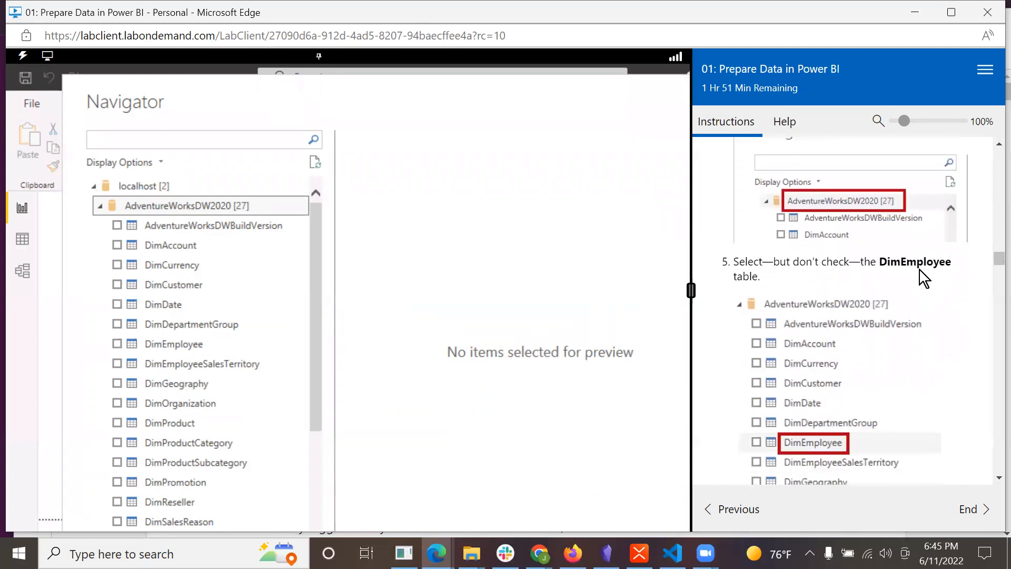
{"action": "scroll", "coordinate": [919, 269], "scroll_direction": "down", "scroll_amount": 1}
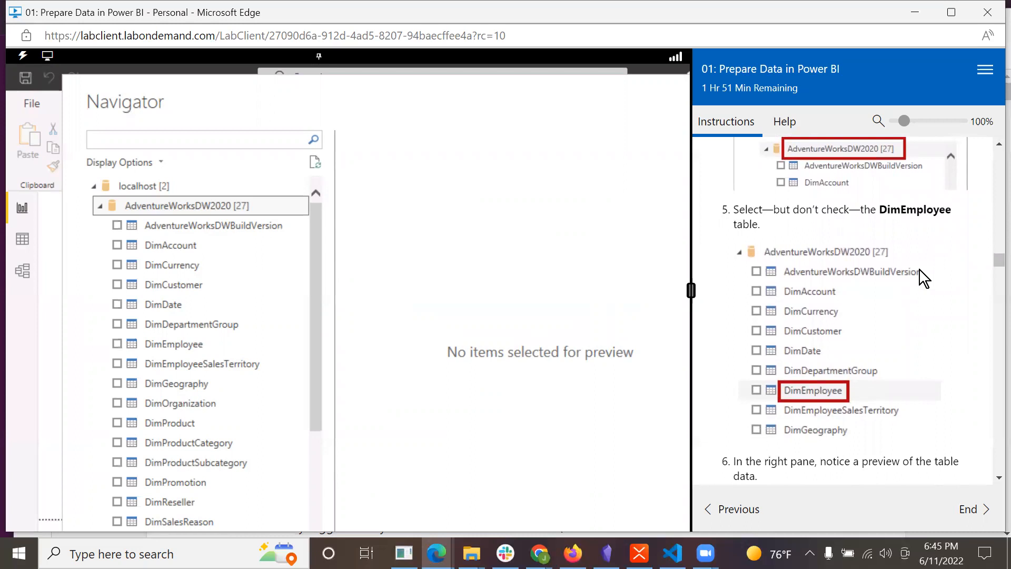
{"action": "left_click", "coordinate": [178, 343]}
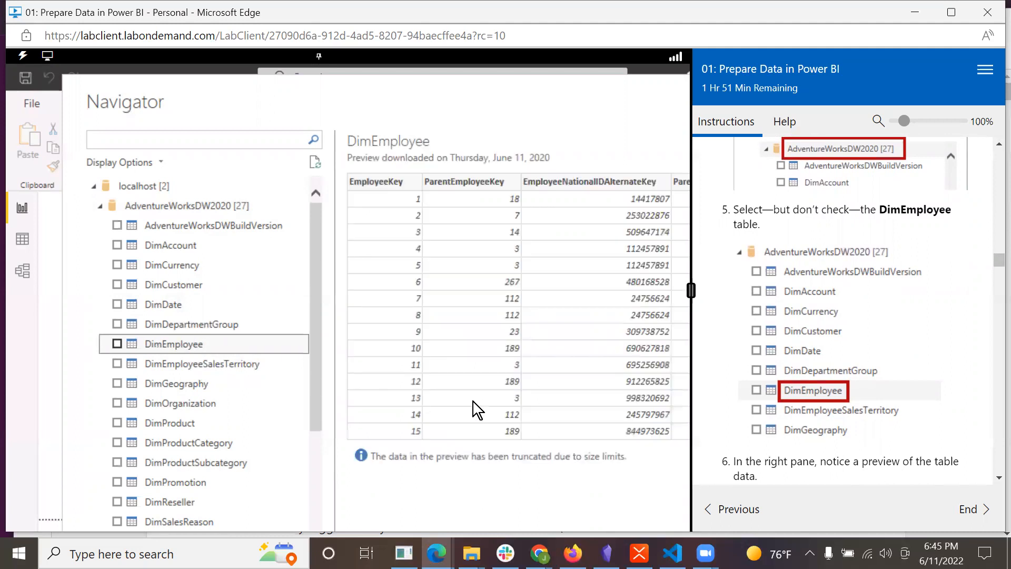
Check the DimEmployee, DimEmployeeSalesTerritory, DimProduct, DimReseller, DimSalesTerritory and FactResellerSales tables for creating queries.
{"action": "scroll", "coordinate": [920, 364], "scroll_direction": "down", "scroll_amount": 3}
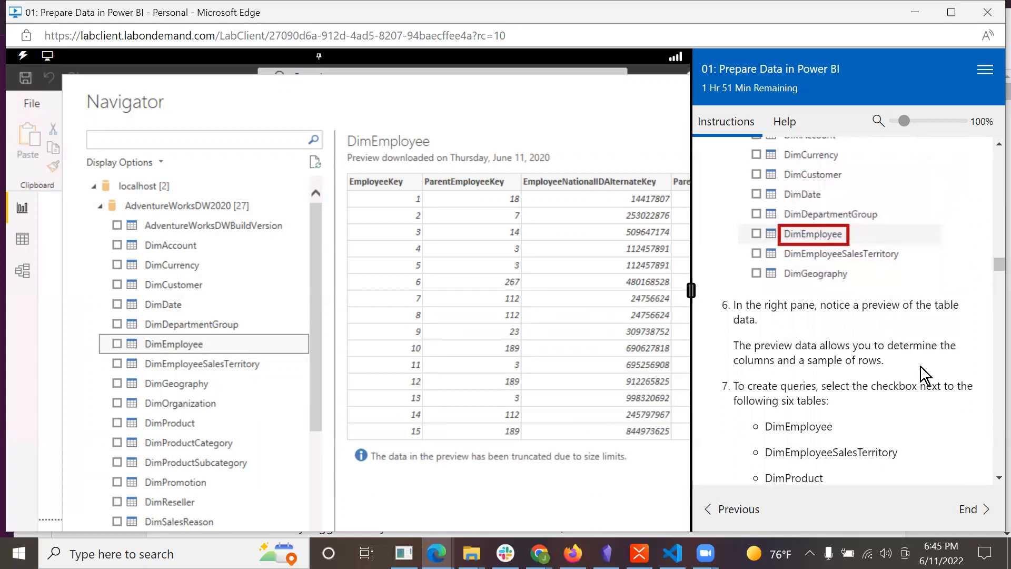
{"action": "scroll", "coordinate": [921, 367], "scroll_direction": "down", "scroll_amount": 2}
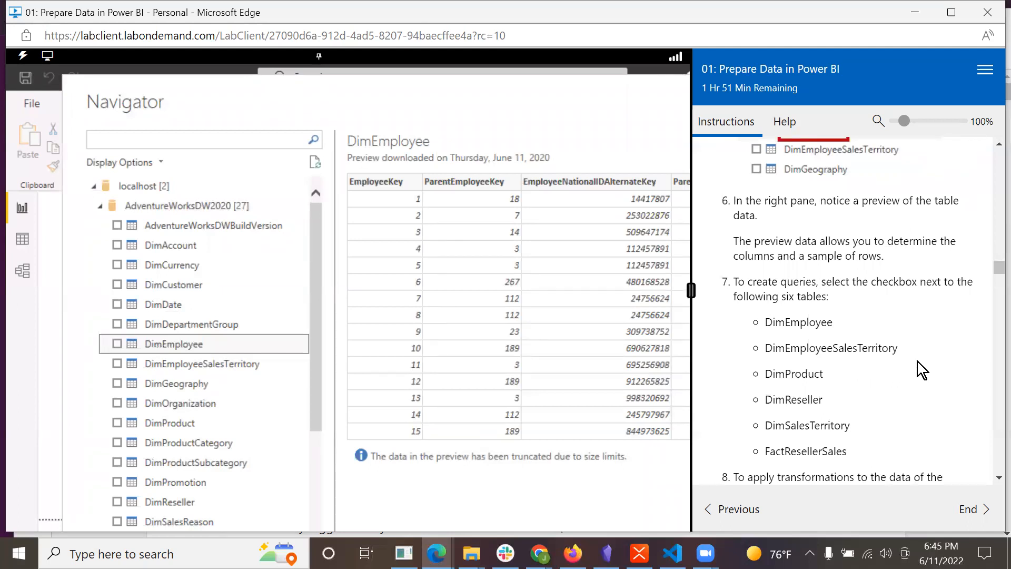
{"action": "scroll", "coordinate": [916, 358], "scroll_direction": "down", "scroll_amount": 2}
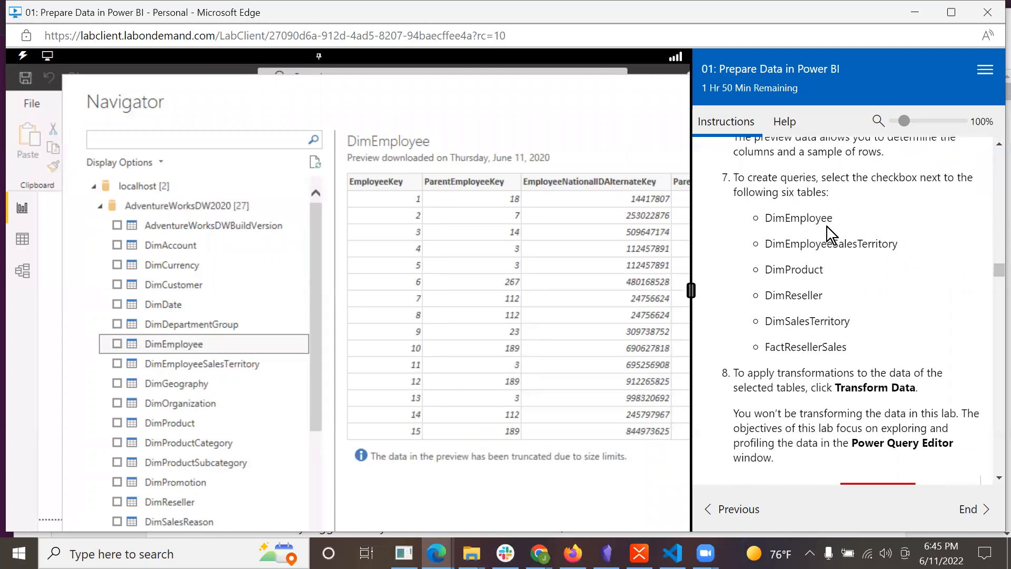
{"action": "left_click", "coordinate": [116, 344]}
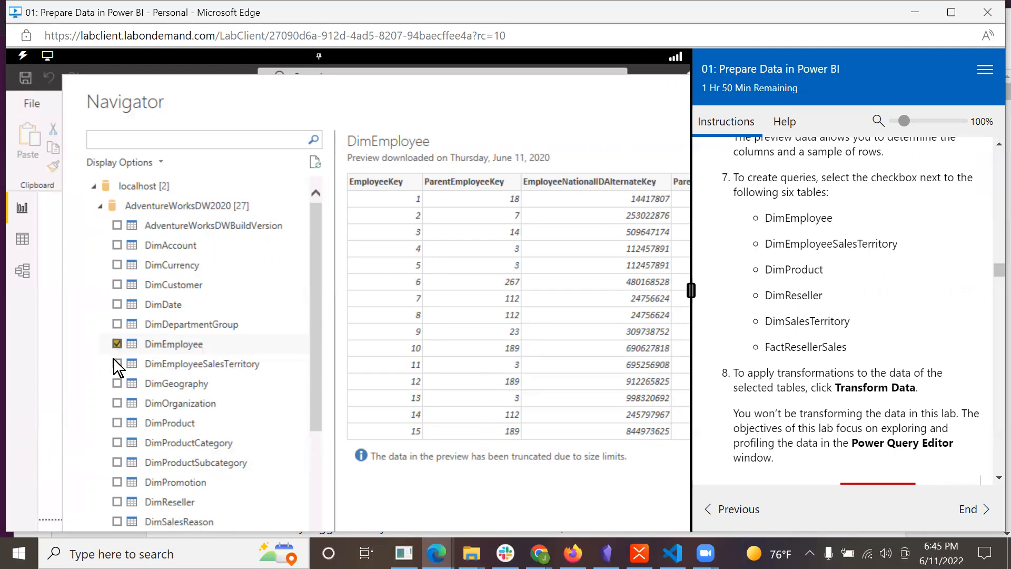
{"action": "left_click", "coordinate": [117, 363]}
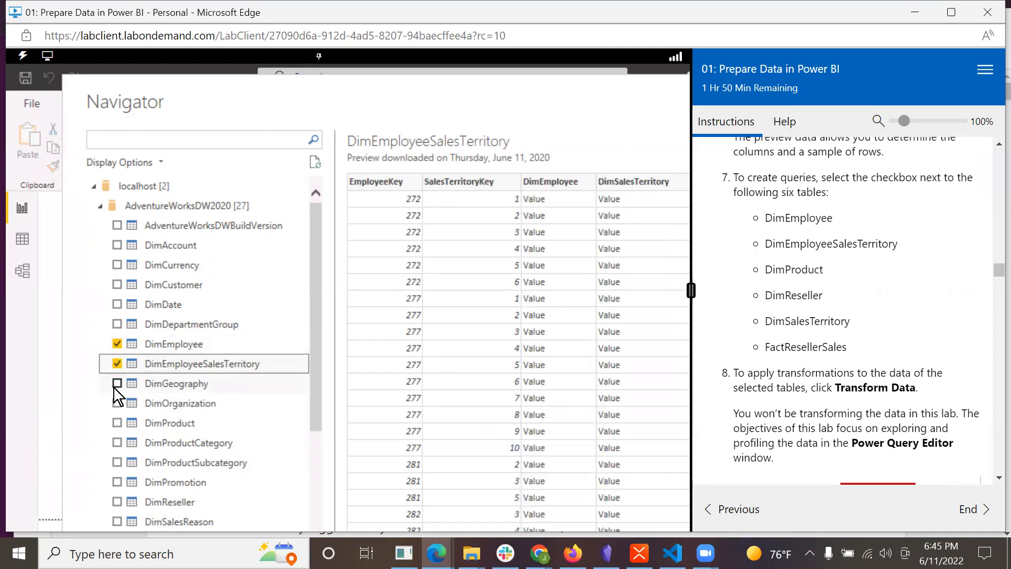
{"action": "left_click", "coordinate": [117, 424]}
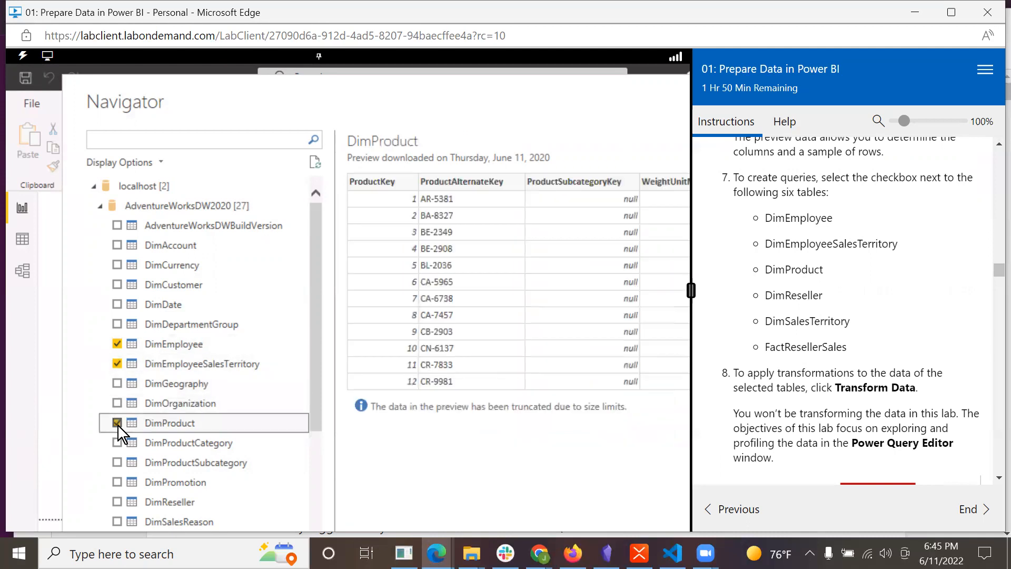
{"action": "left_click", "coordinate": [117, 501]}
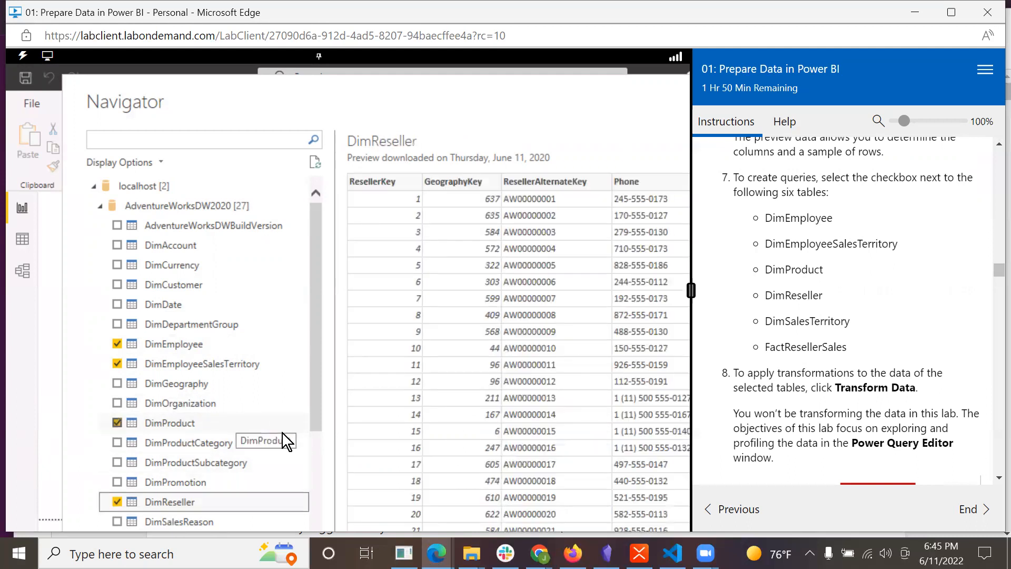
{"action": "scroll", "coordinate": [283, 432], "scroll_direction": "down", "scroll_amount": 3}
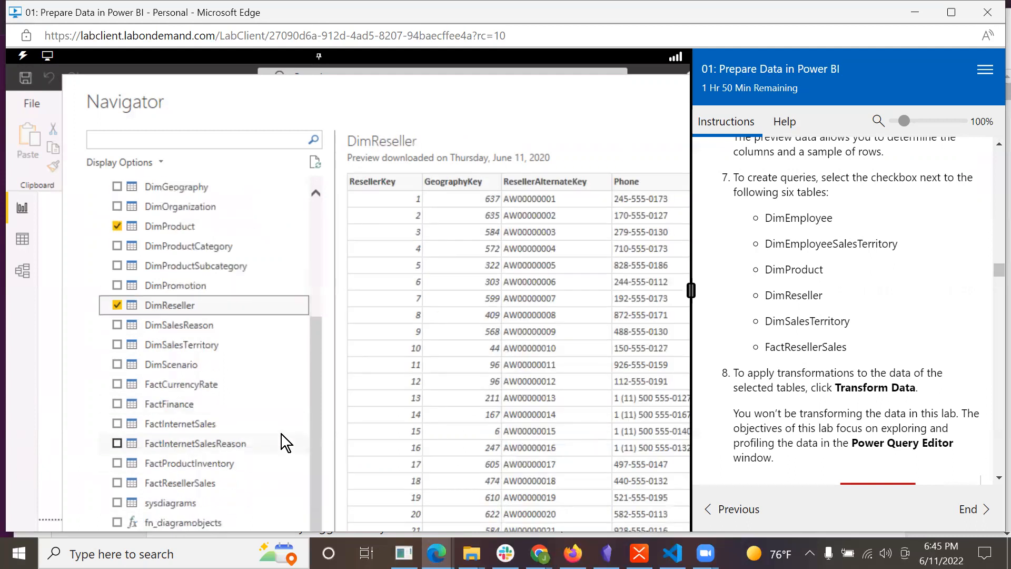
{"action": "left_click", "coordinate": [118, 344]}
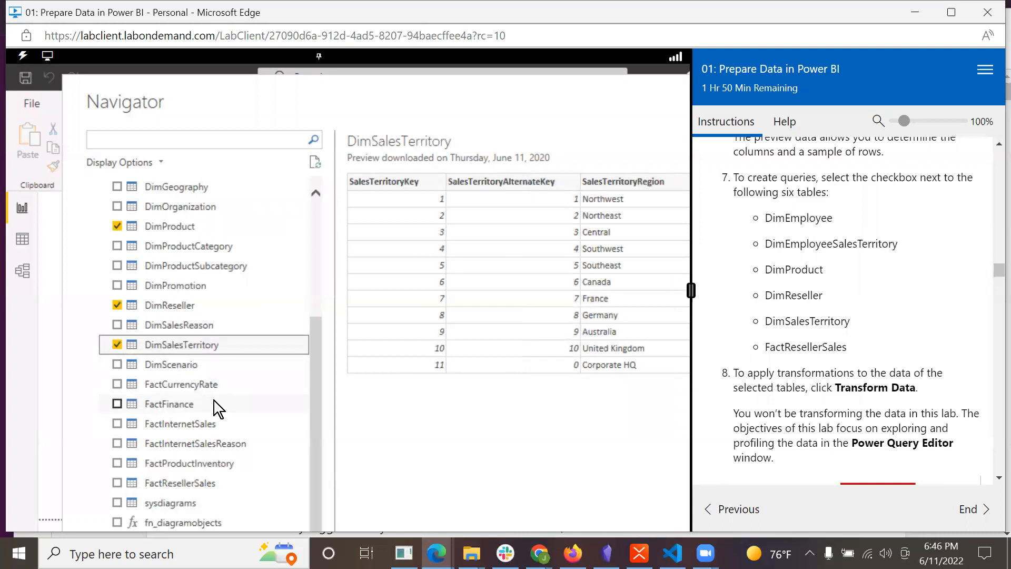
{"action": "left_click", "coordinate": [118, 480]}
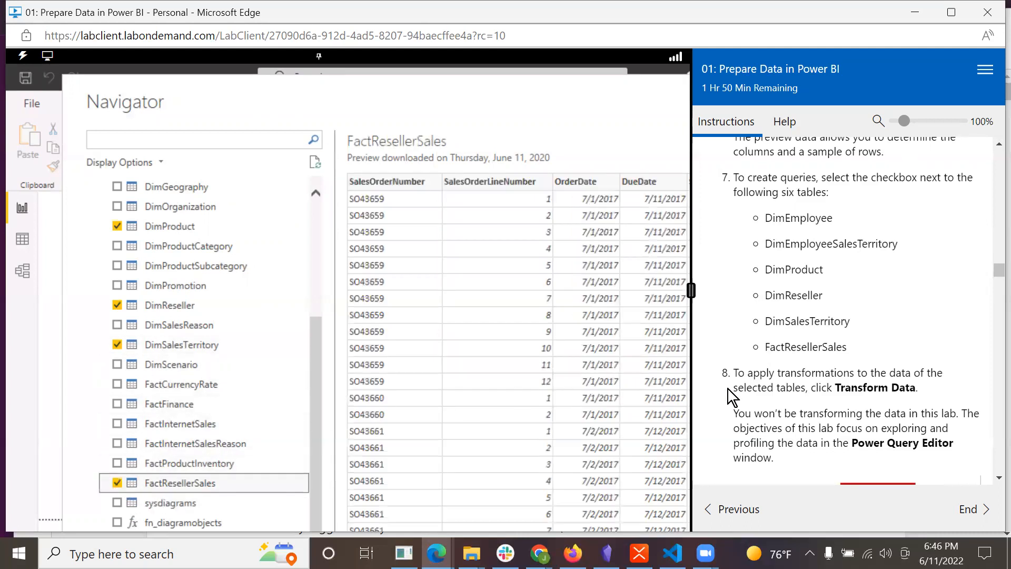
Move and shrink the Navigator window so its options fit on screen, and choose to transform the data of the selected tables.
{"action": "scroll", "coordinate": [842, 388], "scroll_direction": "down", "scroll_amount": 1}
{"action": "scroll", "coordinate": [842, 388], "scroll_direction": "down", "scroll_amount": 1}
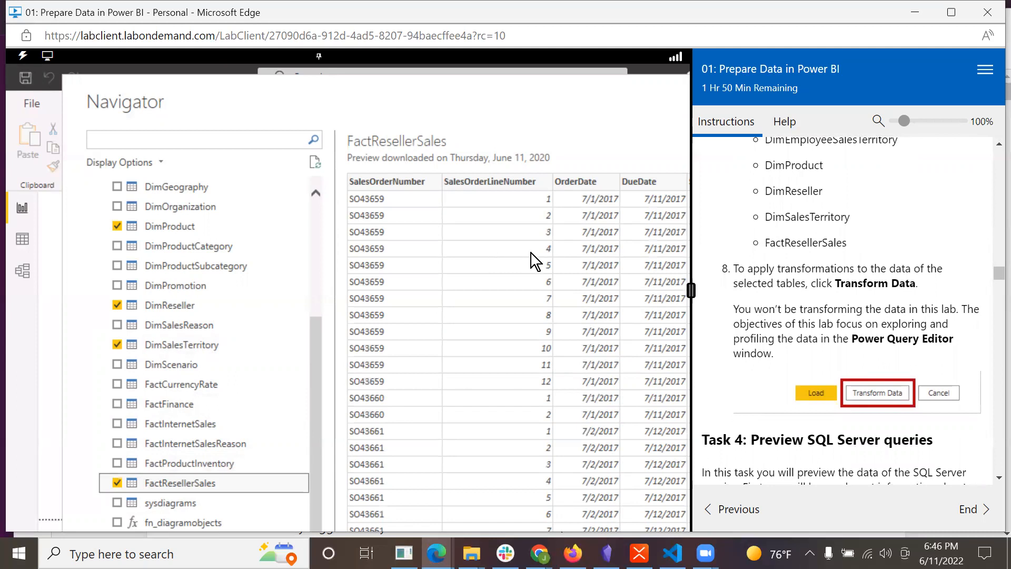
{"action": "scroll", "coordinate": [530, 253], "scroll_direction": "down", "scroll_amount": 1}
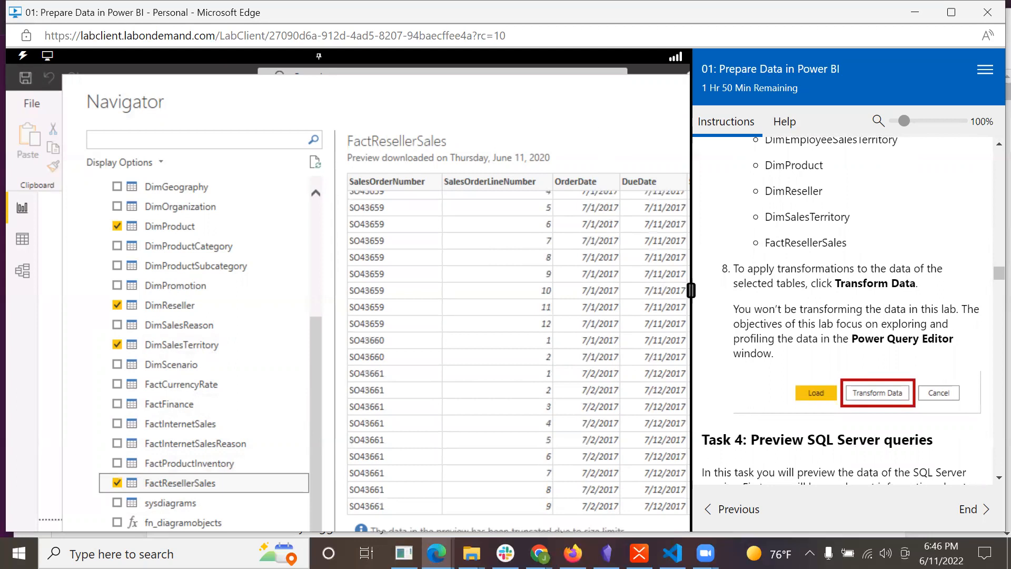
{"action": "left_click_drag", "start_coordinate": [567, 97], "coordinate": [403, 71]}
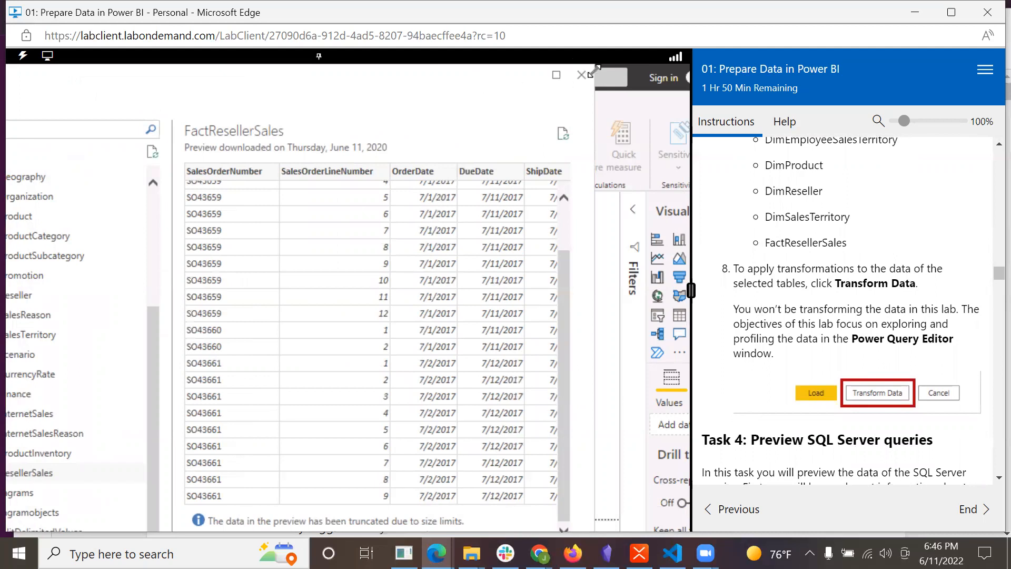
{"action": "left_click_drag", "start_coordinate": [594, 72], "coordinate": [487, 188]}
{"action": "left_click_drag", "start_coordinate": [300, 211], "coordinate": [478, 90]}
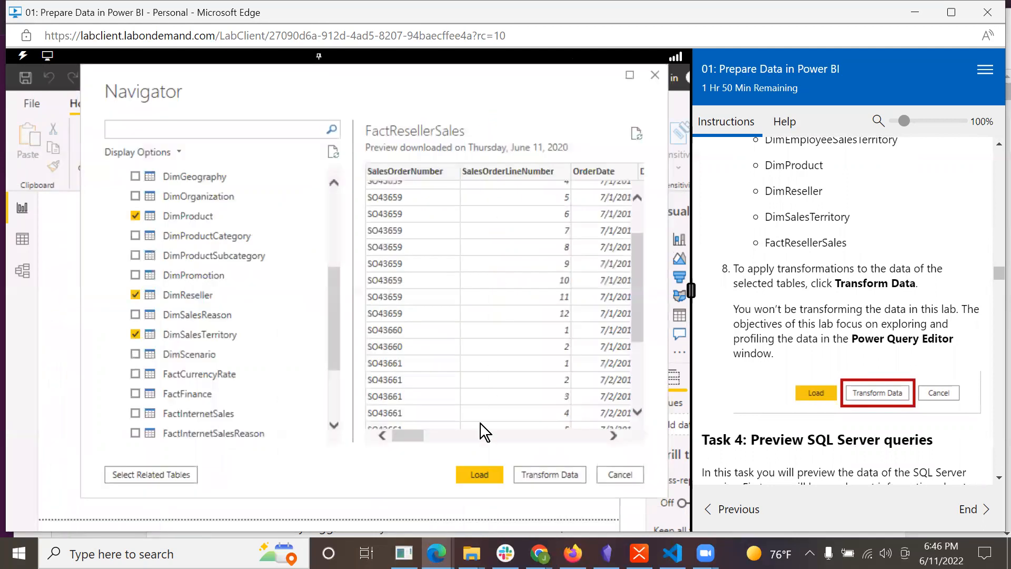
{"action": "left_click", "coordinate": [529, 475]}
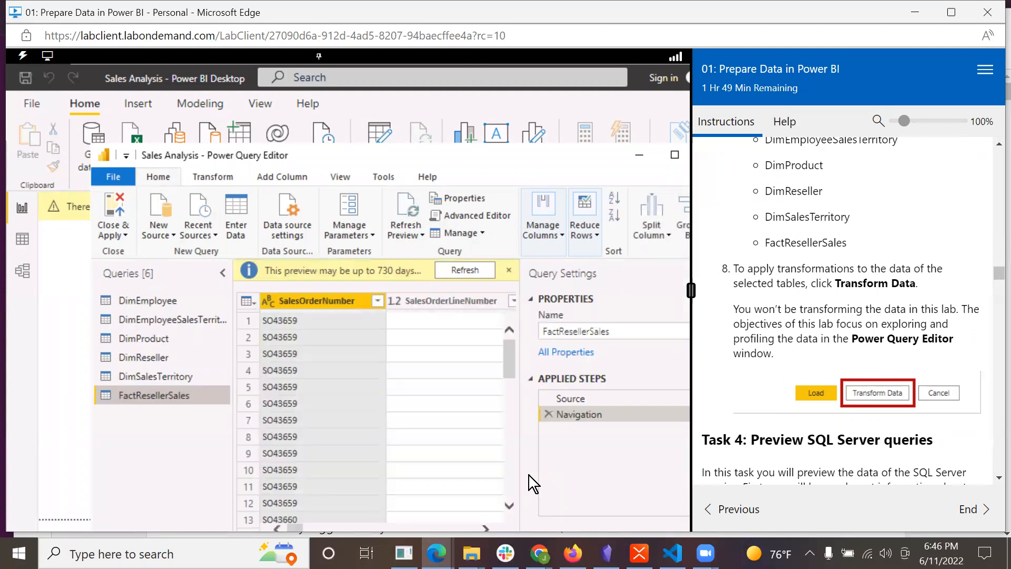
Read the Task 4 instructions on previewing SQL Server queries, reposition the Power Query Editor window, and select the DimEmployee query.
{"action": "scroll", "coordinate": [811, 392], "scroll_direction": "down", "scroll_amount": 2}
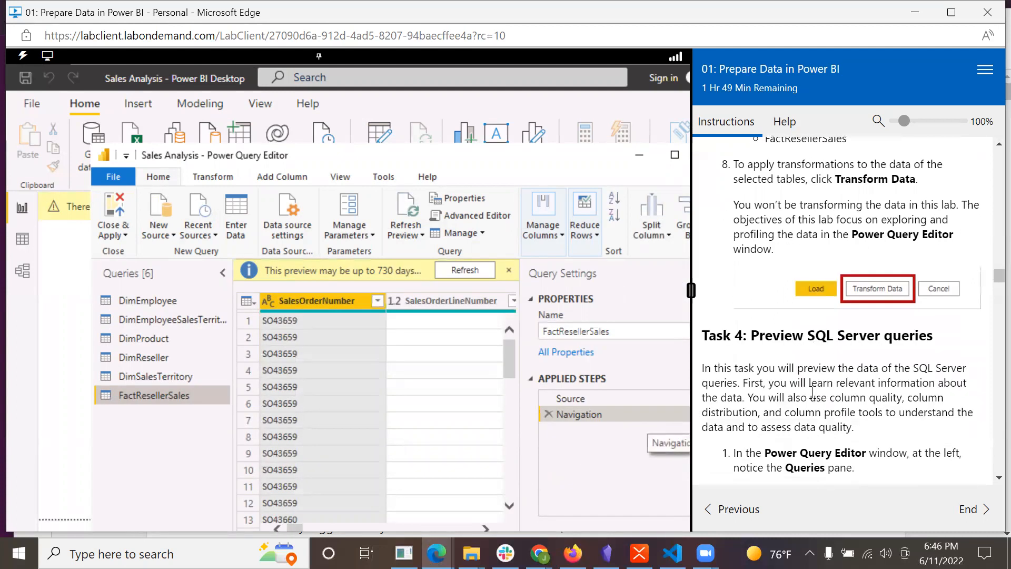
{"action": "scroll", "coordinate": [812, 393], "scroll_direction": "down", "scroll_amount": 3}
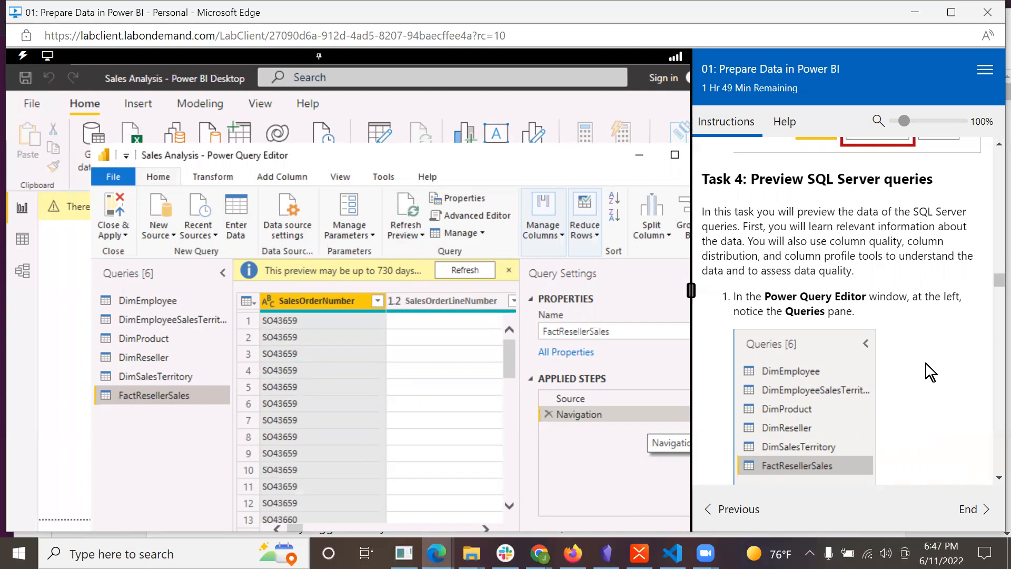
{"action": "scroll", "coordinate": [926, 363], "scroll_direction": "down", "scroll_amount": 1}
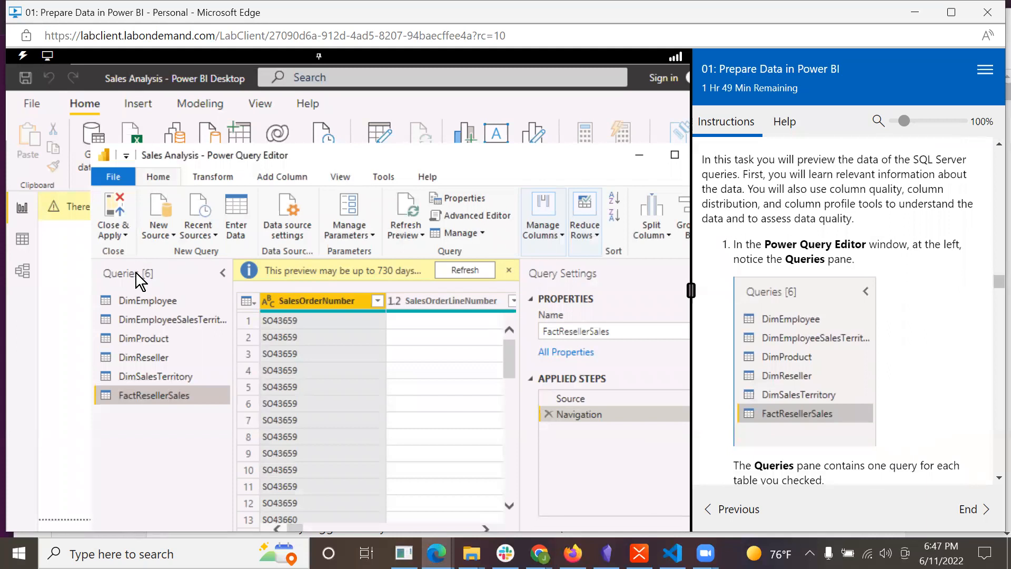
{"action": "scroll", "coordinate": [966, 469], "scroll_direction": "down", "scroll_amount": 5}
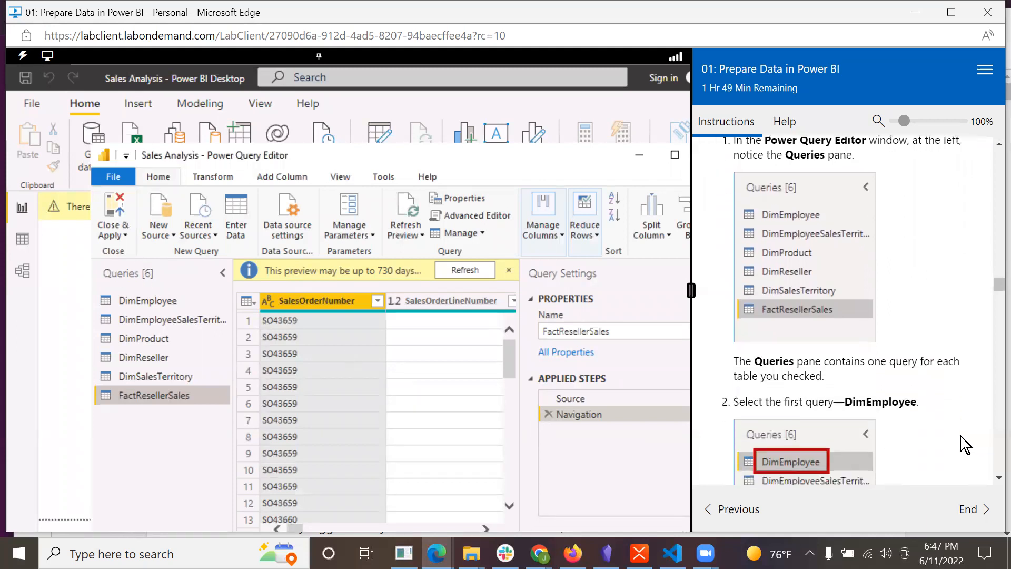
{"action": "scroll", "coordinate": [960, 435], "scroll_direction": "down", "scroll_amount": 1}
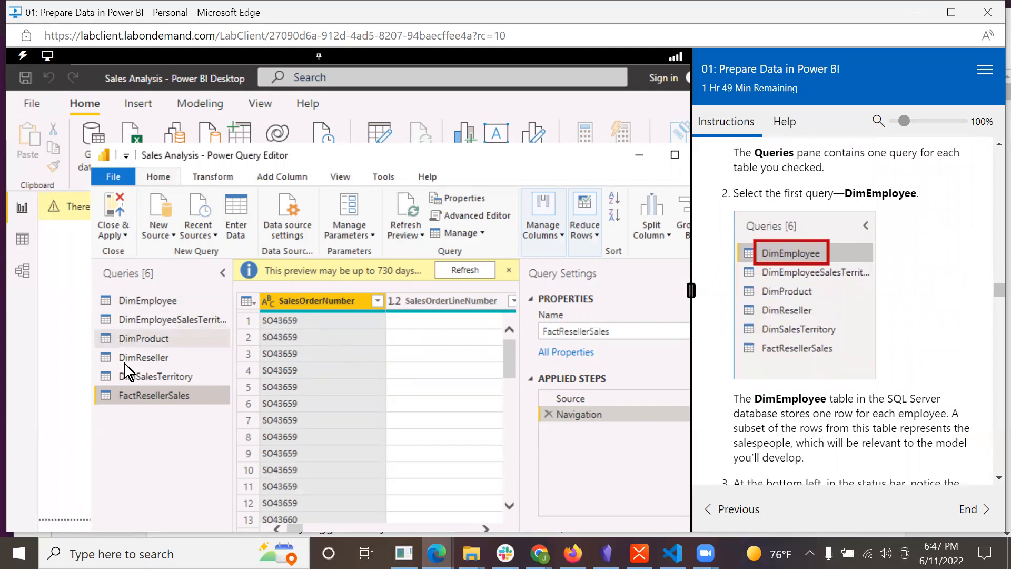
{"action": "scroll", "coordinate": [939, 408], "scroll_direction": "down", "scroll_amount": 2}
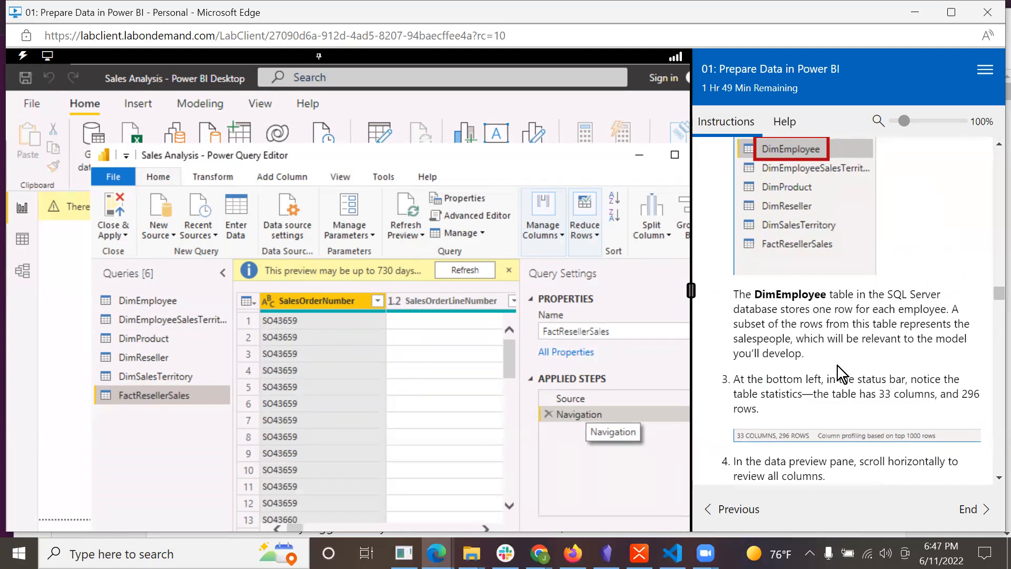
{"action": "scroll", "coordinate": [837, 366], "scroll_direction": "down", "scroll_amount": 2}
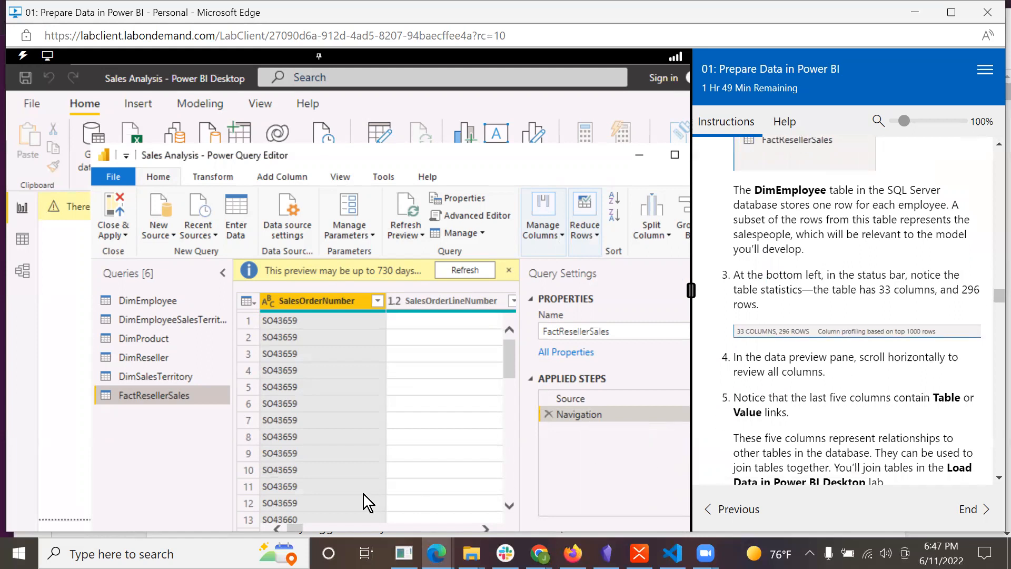
{"action": "scroll", "coordinate": [371, 457], "scroll_direction": "down", "scroll_amount": 6}
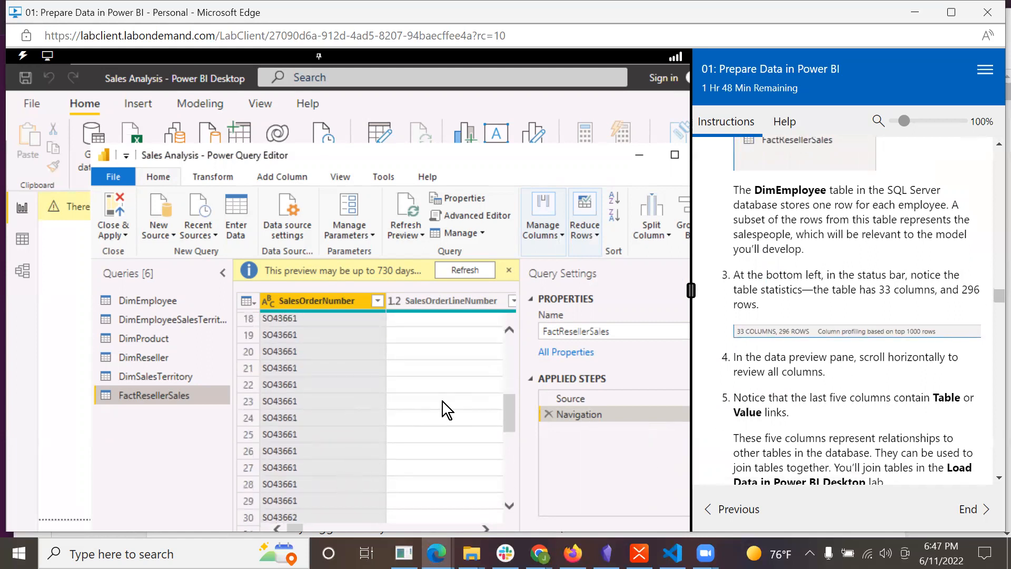
{"action": "left_click_drag", "start_coordinate": [448, 152], "coordinate": [406, 104]}
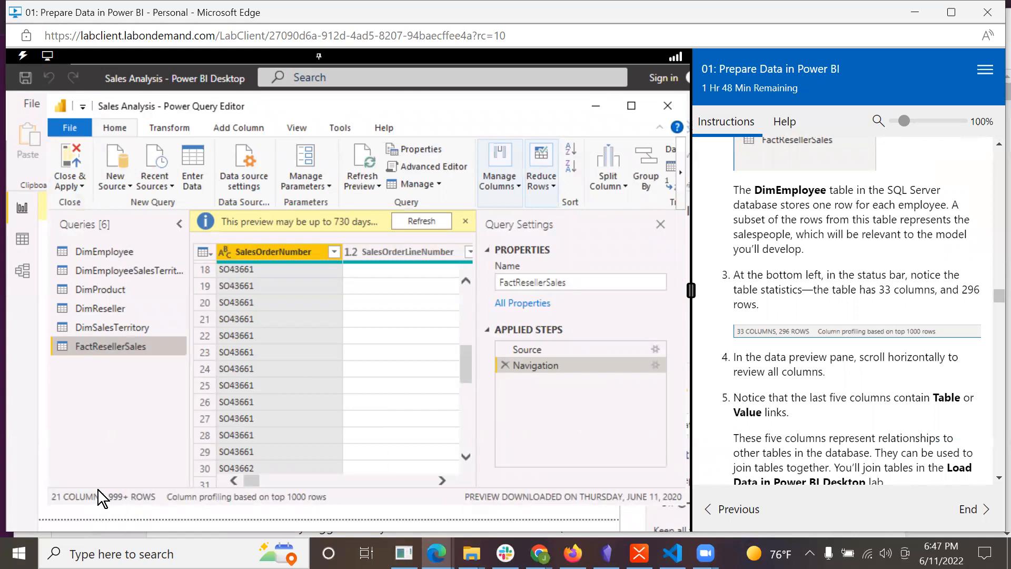
{"action": "left_click", "coordinate": [97, 248]}
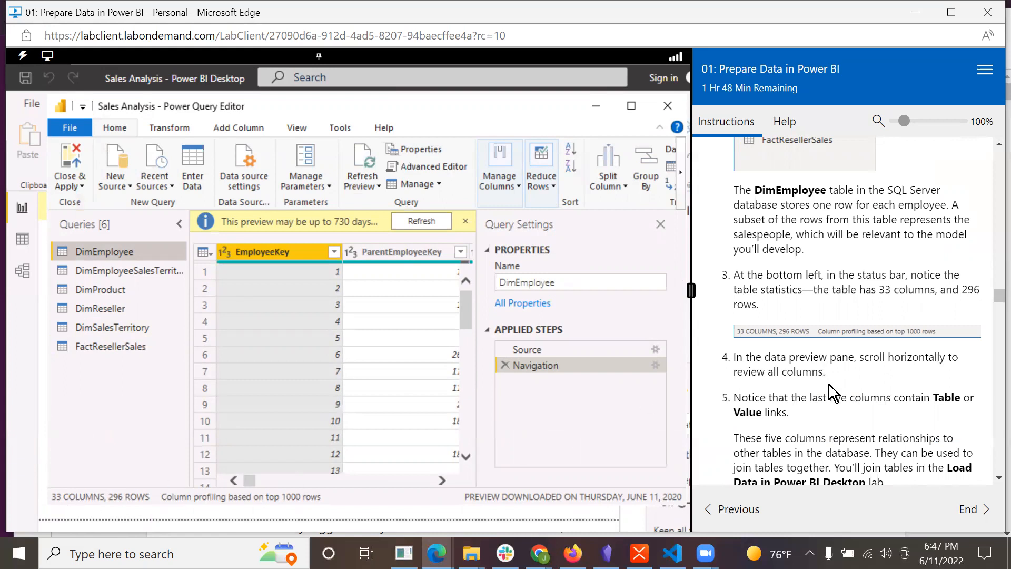
Review the DimEmployee columns across the data preview, including the last columns with Table and Value links.
{"action": "scroll", "coordinate": [829, 384], "scroll_direction": "down", "scroll_amount": 1}
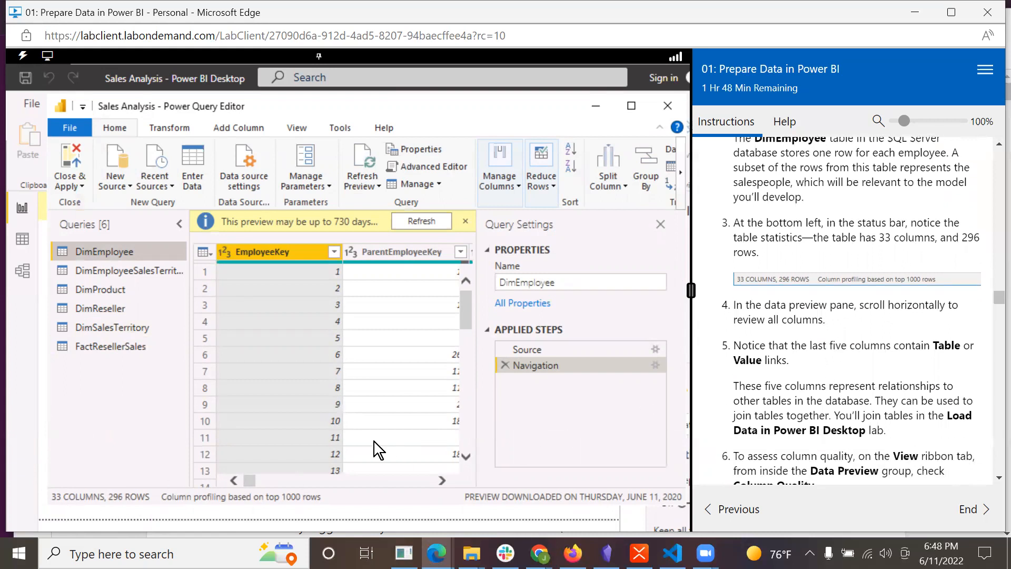
{"action": "left_click_drag", "start_coordinate": [244, 485], "coordinate": [460, 483]}
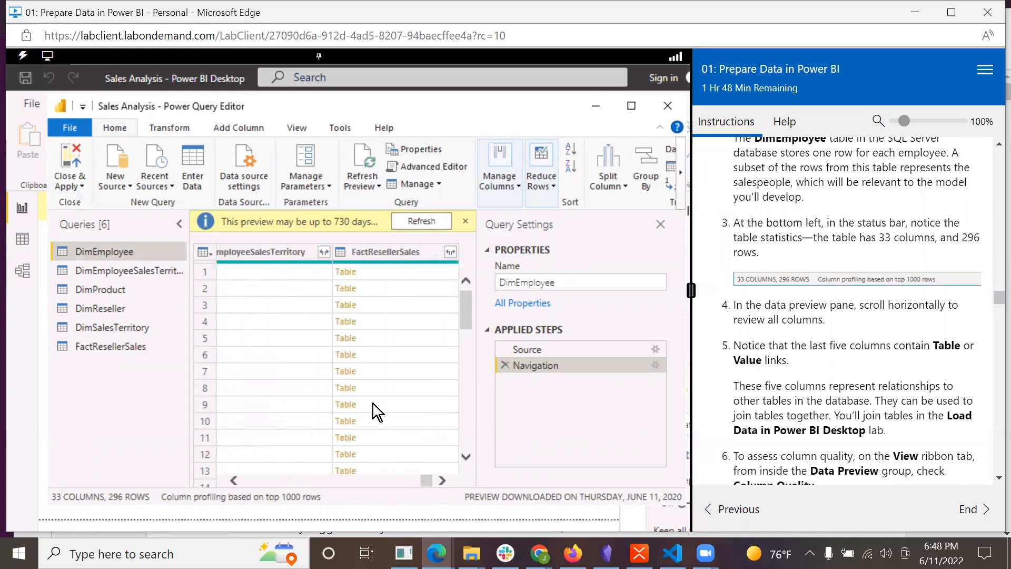
{"action": "left_click", "coordinate": [390, 480]}
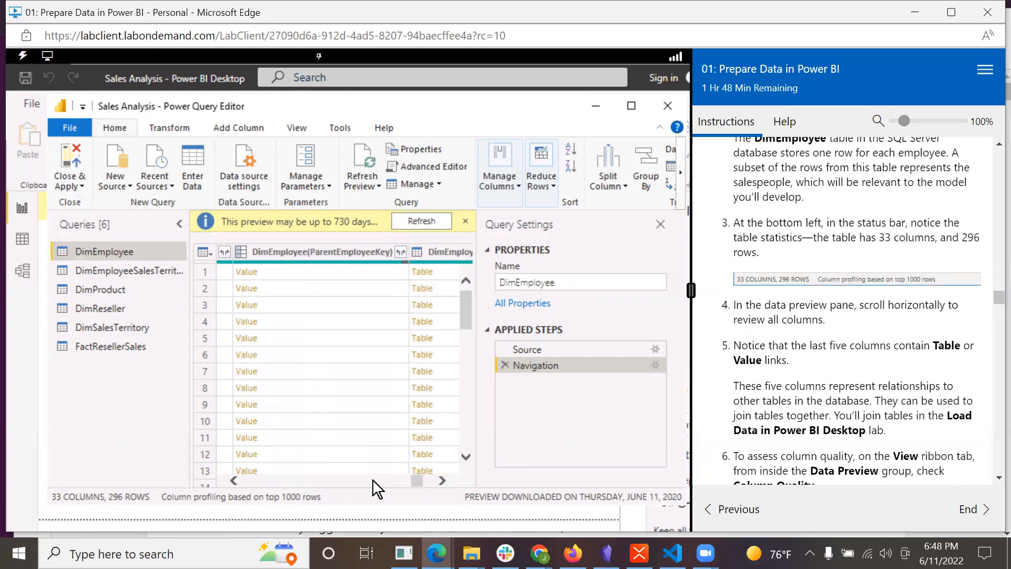
{"action": "left_click", "coordinate": [339, 481]}
{"action": "left_click", "coordinate": [314, 481]}
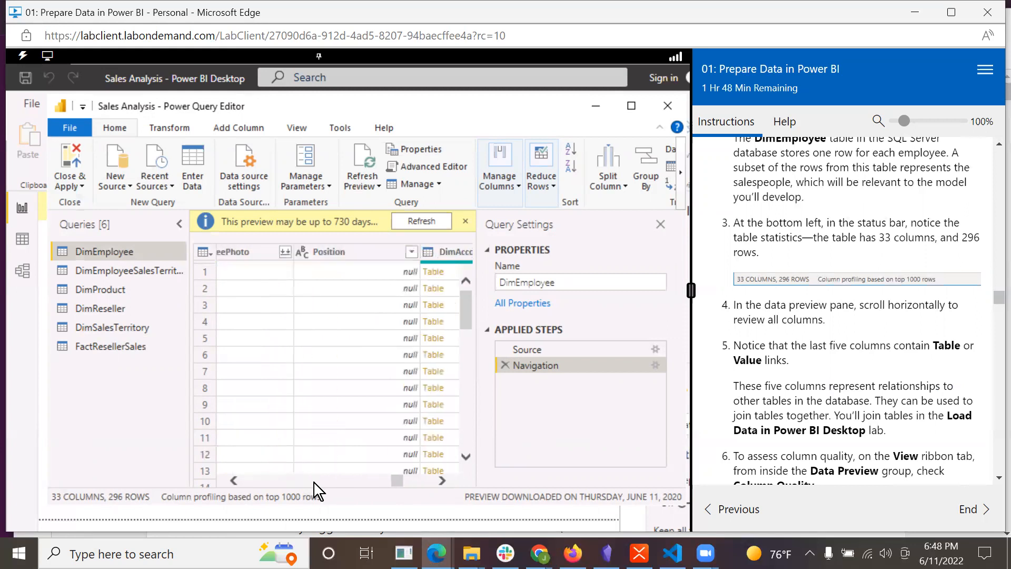
Enable Column quality in the data preview for the DimEmployee query.
{"action": "scroll", "coordinate": [906, 429], "scroll_direction": "down", "scroll_amount": 3}
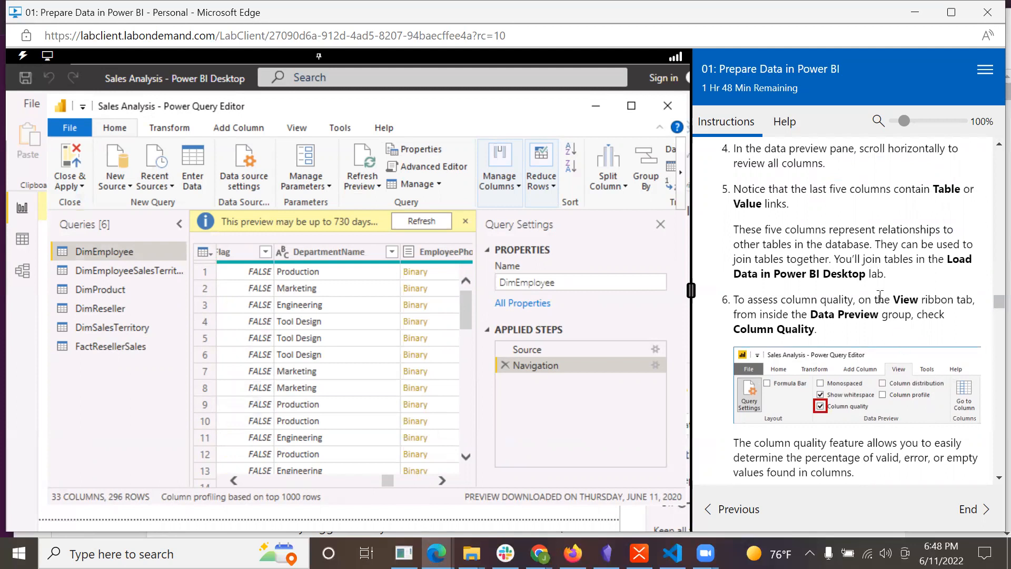
{"action": "left_click", "coordinate": [298, 128]}
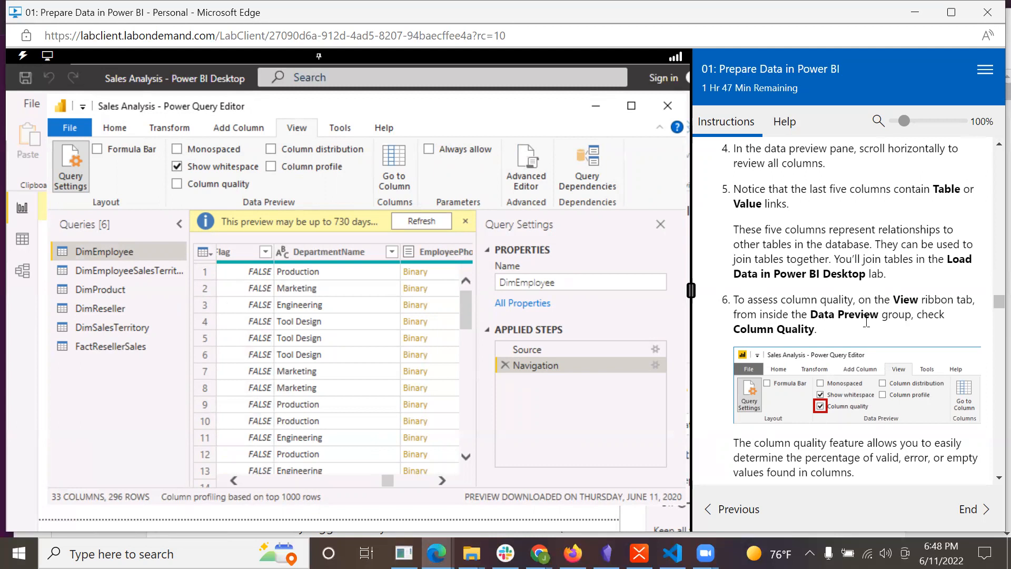
{"action": "left_click", "coordinate": [176, 182]}
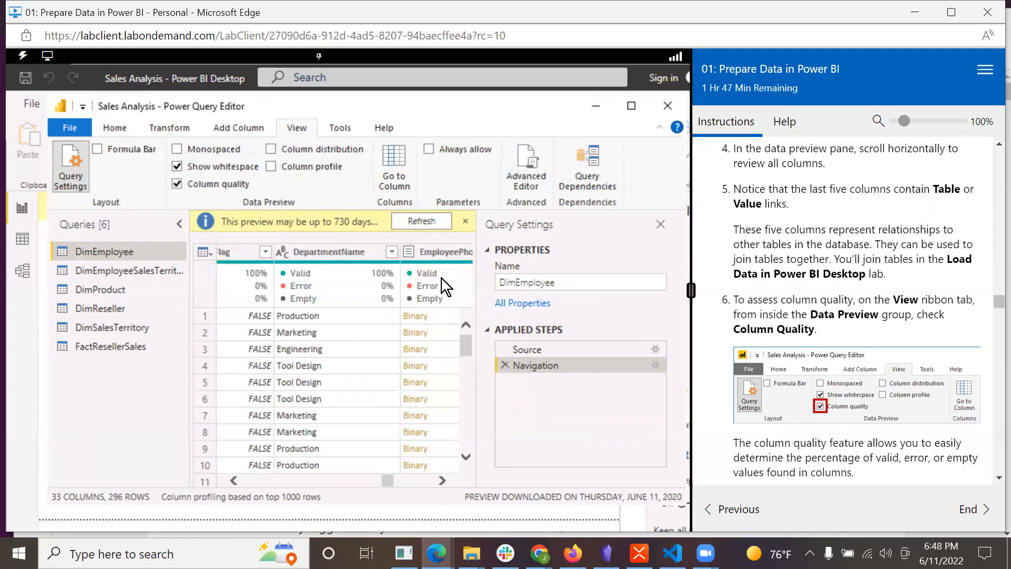
Examine the valid, error and empty percentages of the Position column in DimEmployee.
{"action": "scroll", "coordinate": [939, 361], "scroll_direction": "down", "scroll_amount": 3}
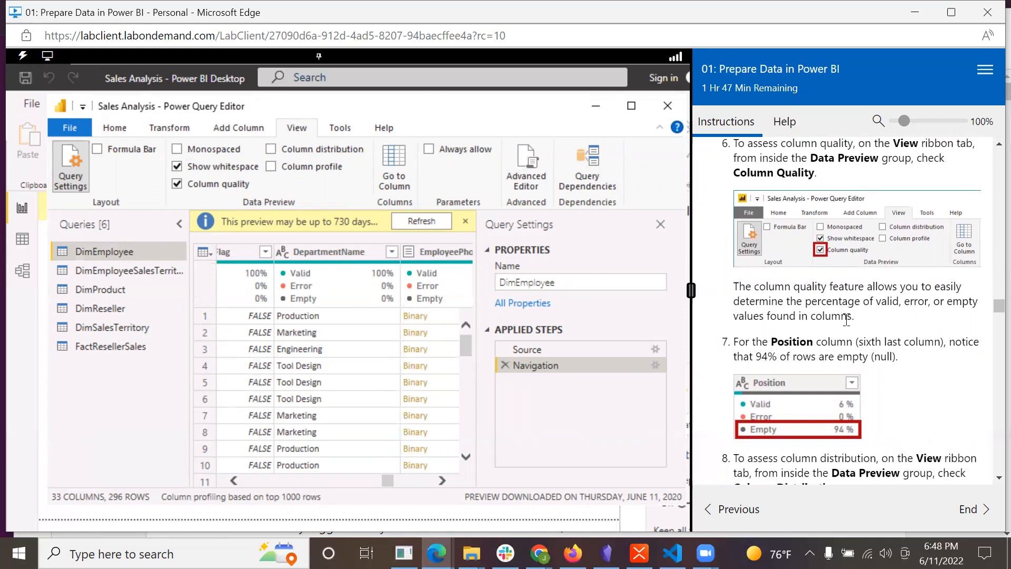
{"action": "left_click", "coordinate": [411, 484]}
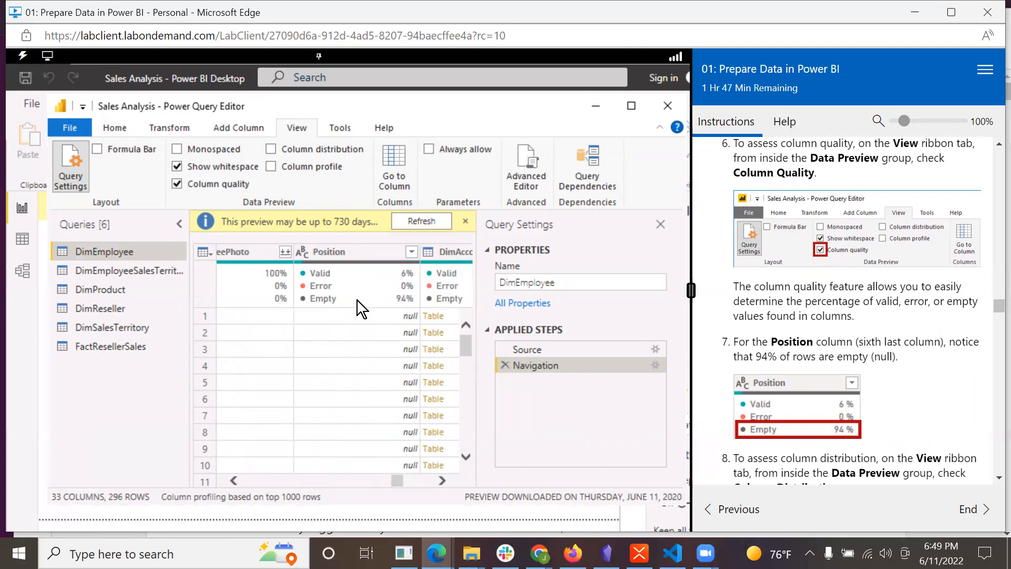
{"action": "mouse_move", "coordinate": [350, 301]}
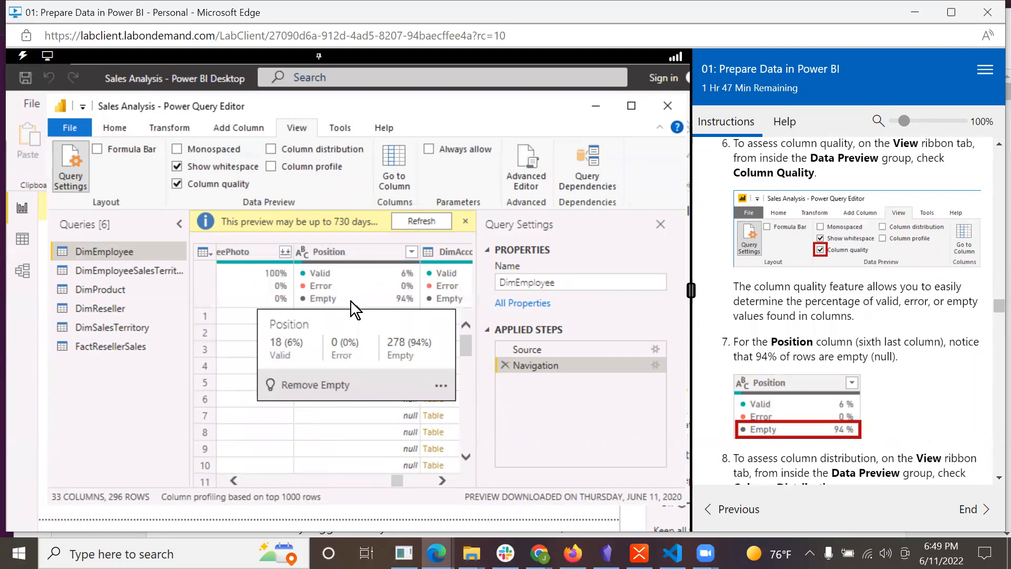
Enable Column distribution in the data preview for the DimEmployee query.
{"action": "scroll", "coordinate": [927, 398], "scroll_direction": "down", "scroll_amount": 3}
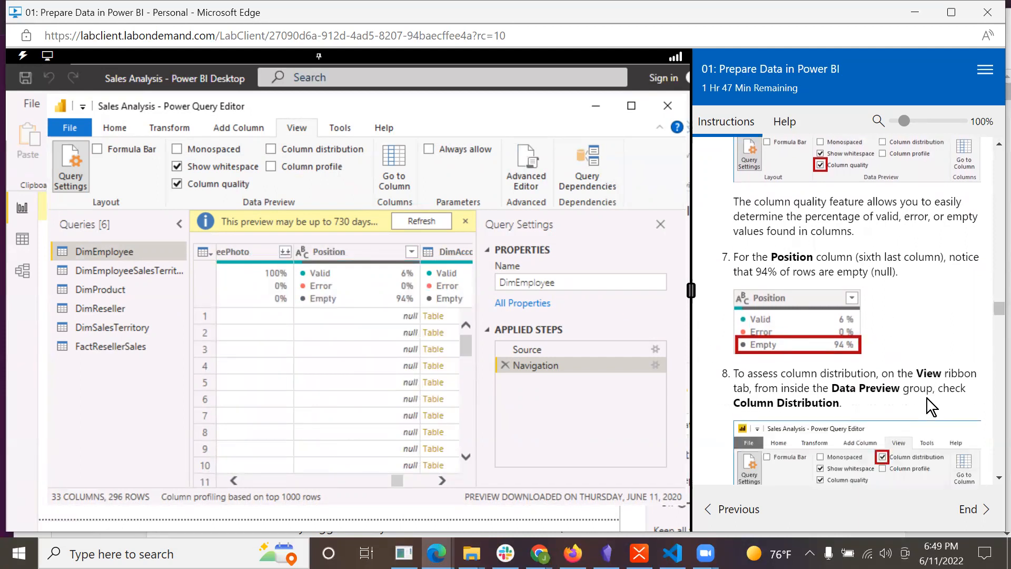
{"action": "scroll", "coordinate": [926, 398], "scroll_direction": "down", "scroll_amount": 2}
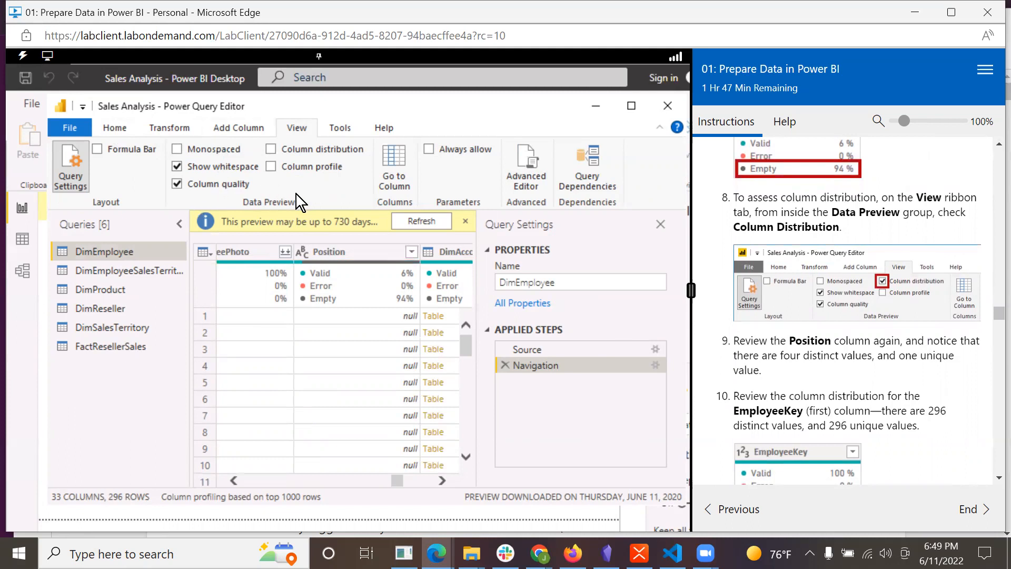
{"action": "left_click", "coordinate": [272, 149]}
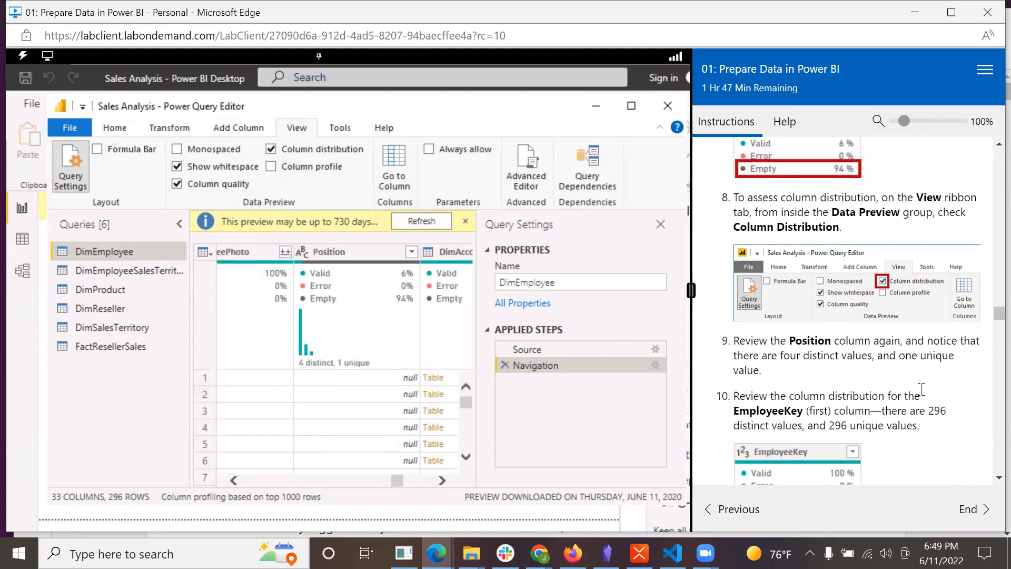
Review the distinct and unique value distribution of the Position column and the EmployeeKey column.
{"action": "scroll", "coordinate": [921, 389], "scroll_direction": "down", "scroll_amount": 1}
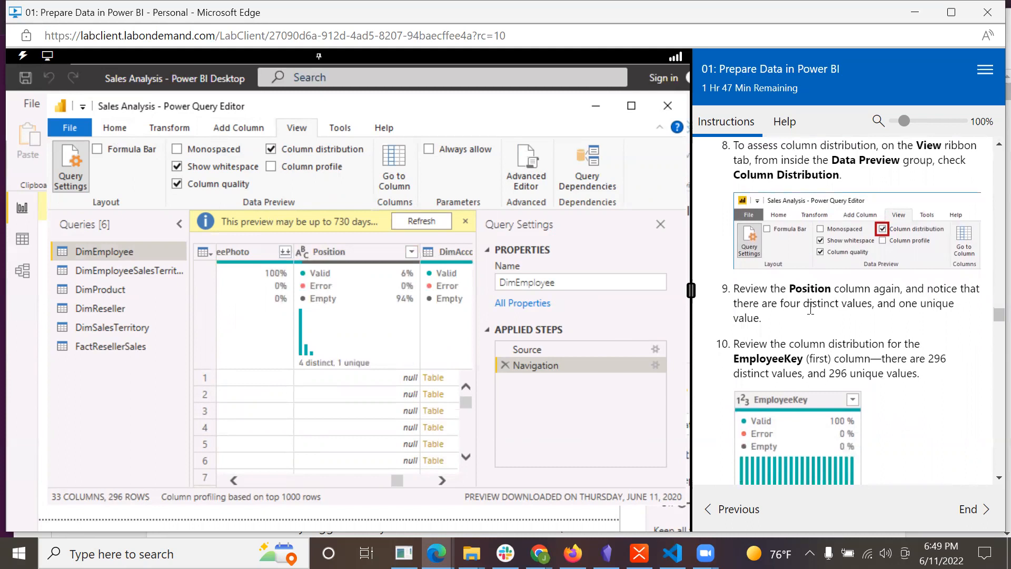
{"action": "mouse_move", "coordinate": [343, 345]}
{"action": "scroll", "coordinate": [933, 381], "scroll_direction": "down", "scroll_amount": 2}
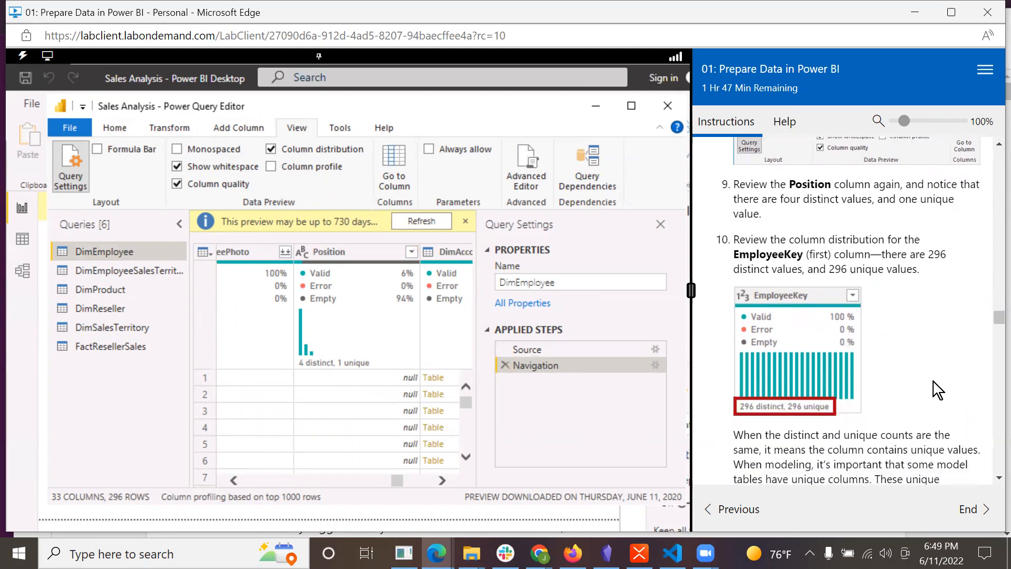
{"action": "scroll", "coordinate": [933, 381], "scroll_direction": "down", "scroll_amount": 1}
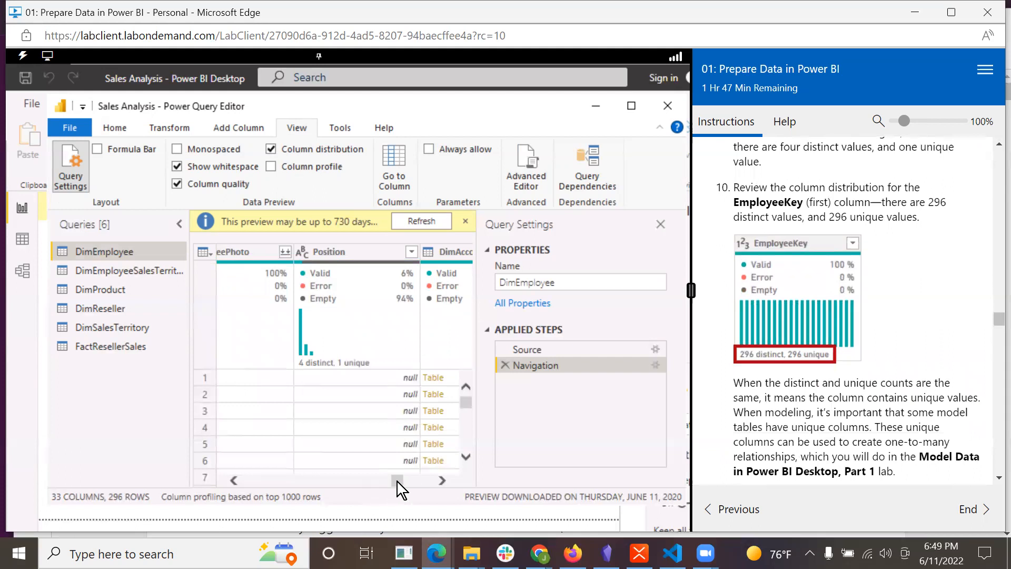
{"action": "left_click_drag", "start_coordinate": [400, 484], "coordinate": [236, 475]}
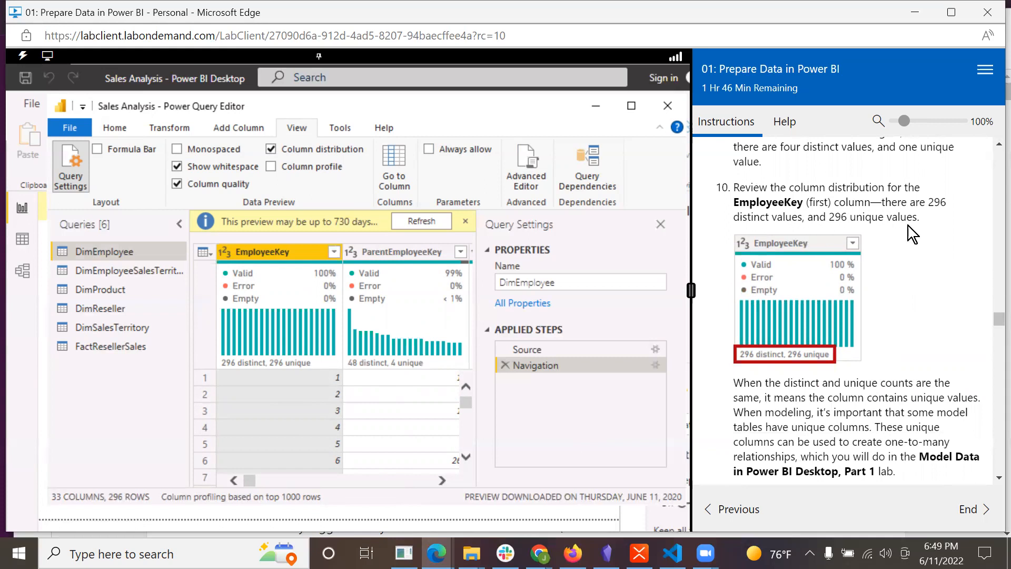
Follow the lab instructions to step 11 and open the DimEmployeeSalesTerritory query in the preview.
{"action": "scroll", "coordinate": [961, 405], "scroll_direction": "down", "scroll_amount": 1}
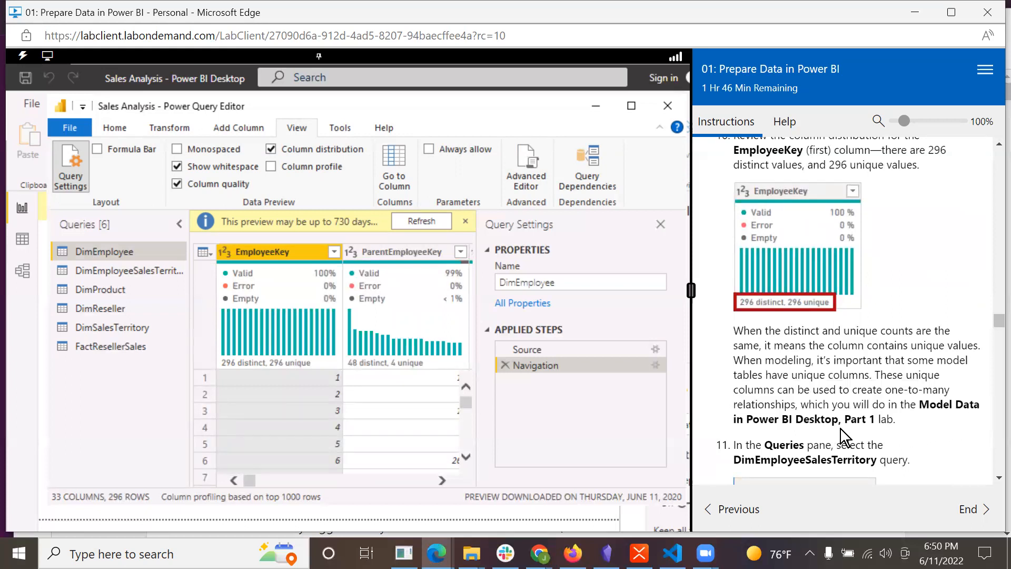
{"action": "scroll", "coordinate": [920, 433], "scroll_direction": "down", "scroll_amount": 2}
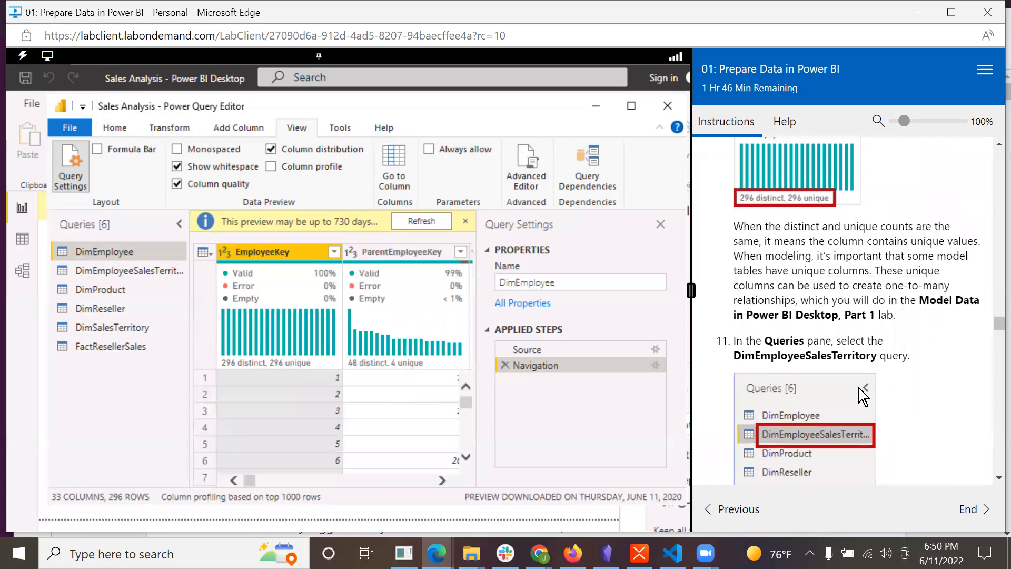
{"action": "scroll", "coordinate": [895, 349], "scroll_direction": "down", "scroll_amount": 1}
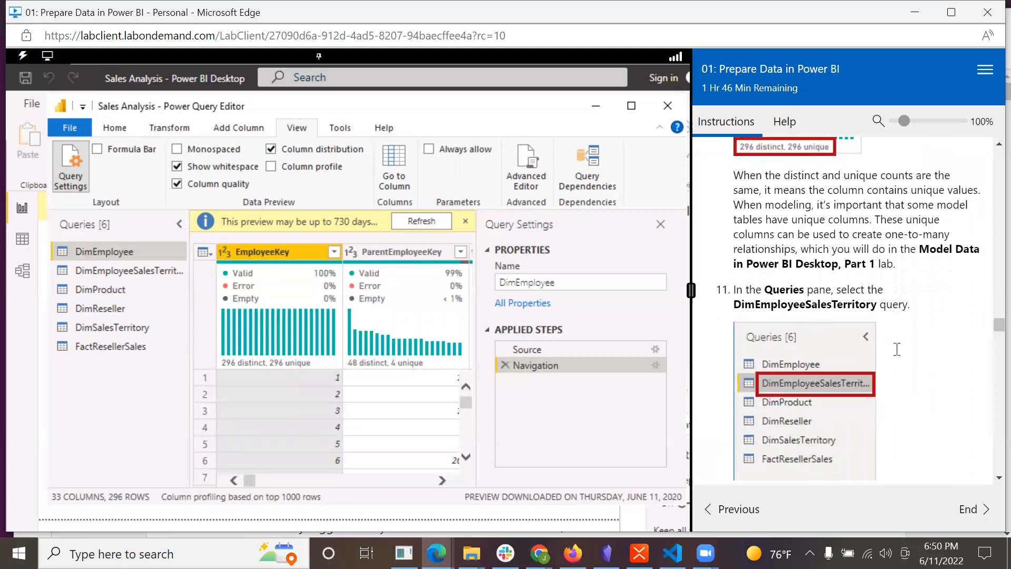
{"action": "scroll", "coordinate": [895, 348], "scroll_direction": "down", "scroll_amount": 1}
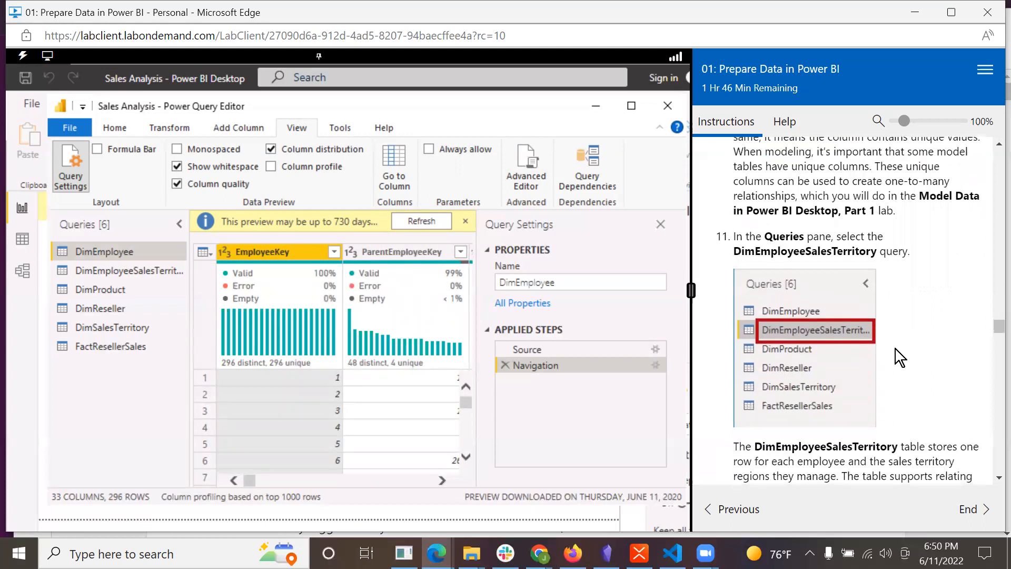
{"action": "left_click", "coordinate": [125, 271]}
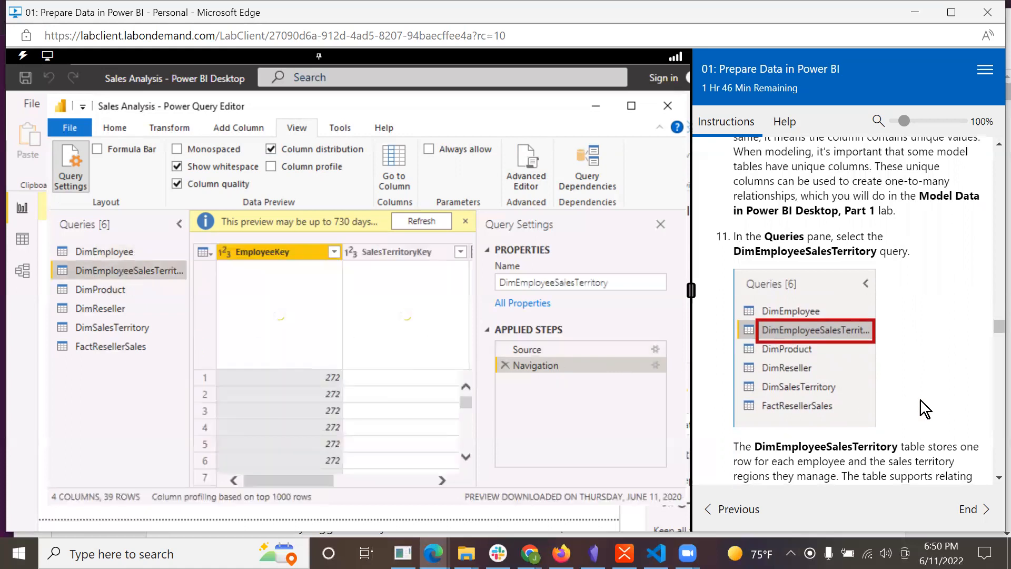
Read the lab's description of the DimEmployeeSalesTerritory table and open the DimProduct query.
{"action": "scroll", "coordinate": [921, 400], "scroll_direction": "down", "scroll_amount": 4}
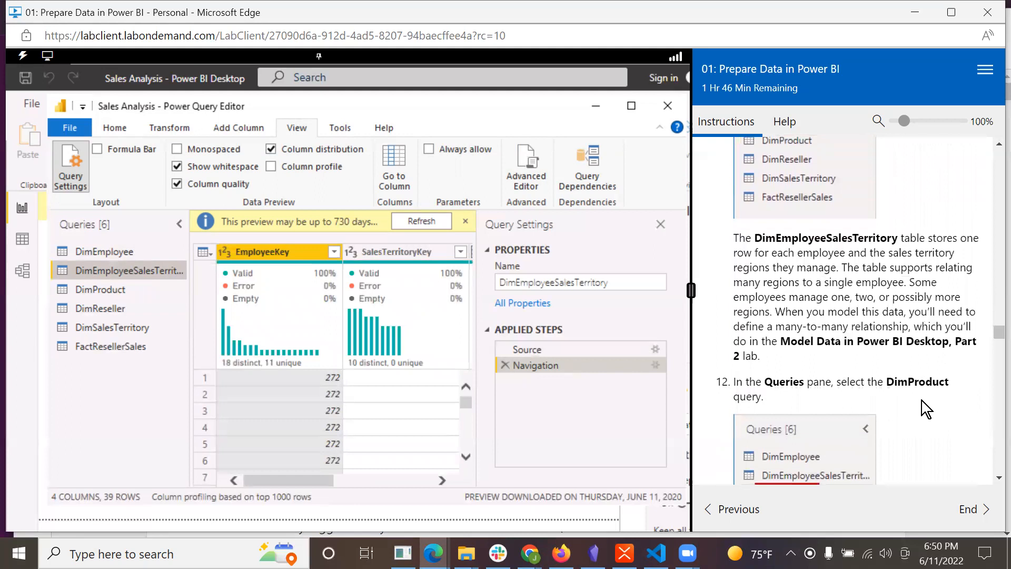
{"action": "scroll", "coordinate": [921, 400], "scroll_direction": "down", "scroll_amount": 1}
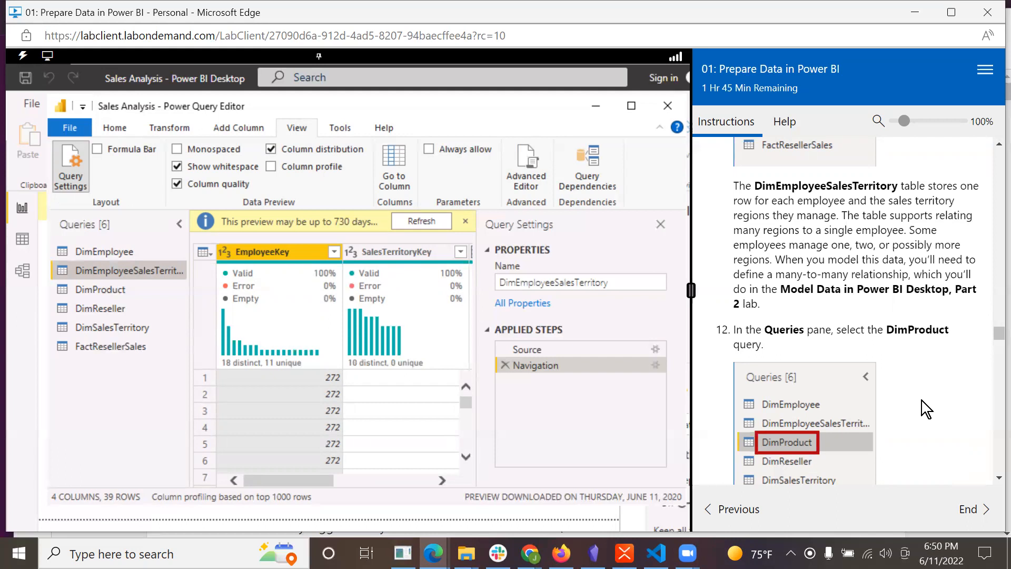
{"action": "scroll", "coordinate": [909, 391], "scroll_direction": "down", "scroll_amount": 2}
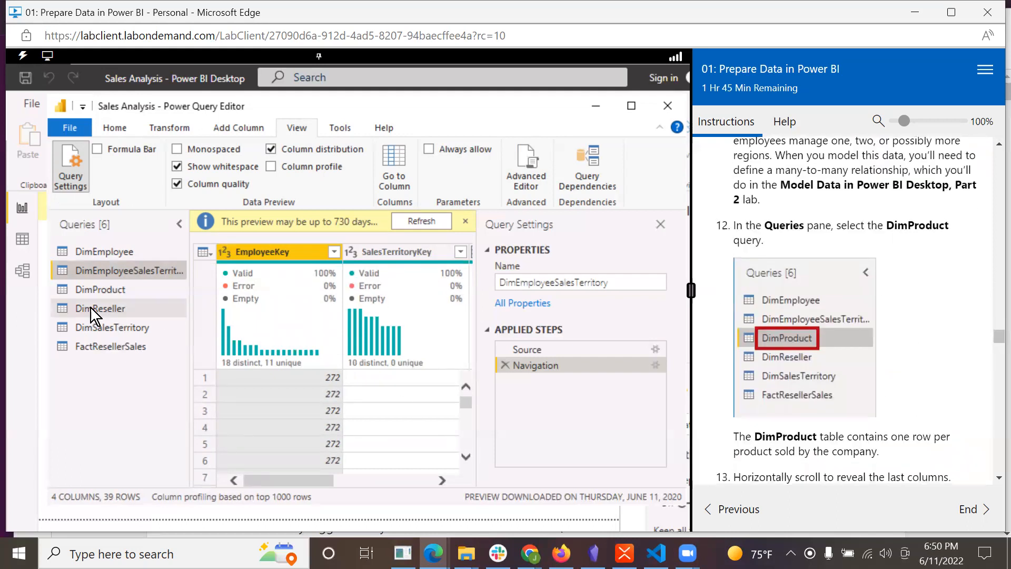
{"action": "left_click", "coordinate": [91, 292]}
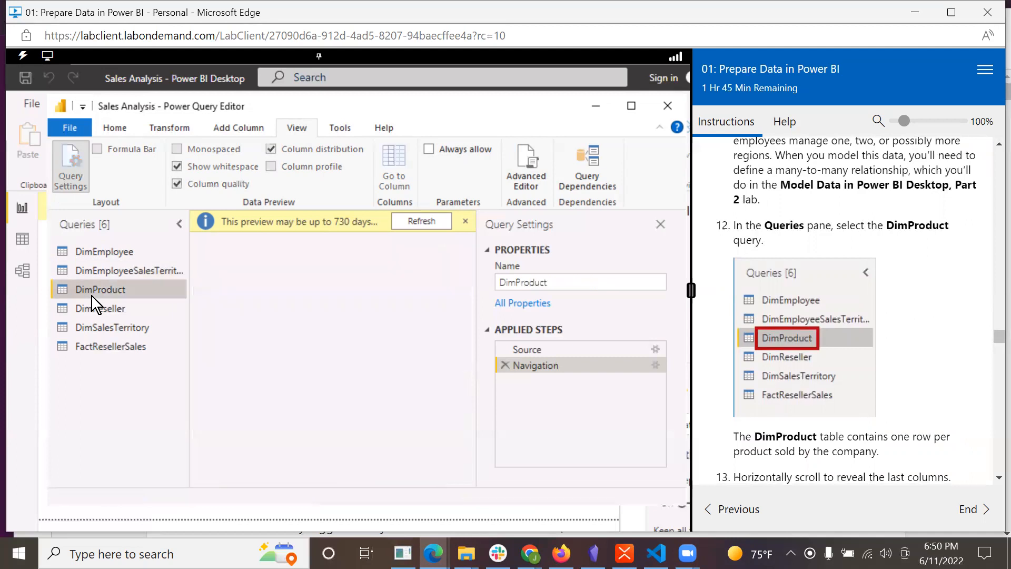
Locate the DimProductSubcategory column among the last columns of the DimProduct query and select it.
{"action": "scroll", "coordinate": [899, 408], "scroll_direction": "down", "scroll_amount": 4}
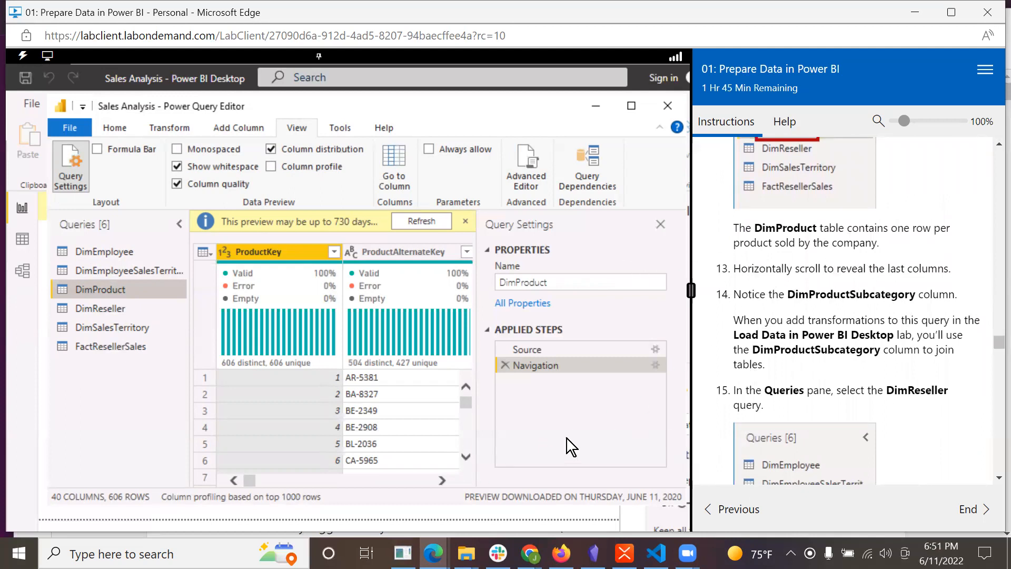
{"action": "left_click_drag", "start_coordinate": [251, 481], "coordinate": [447, 485]}
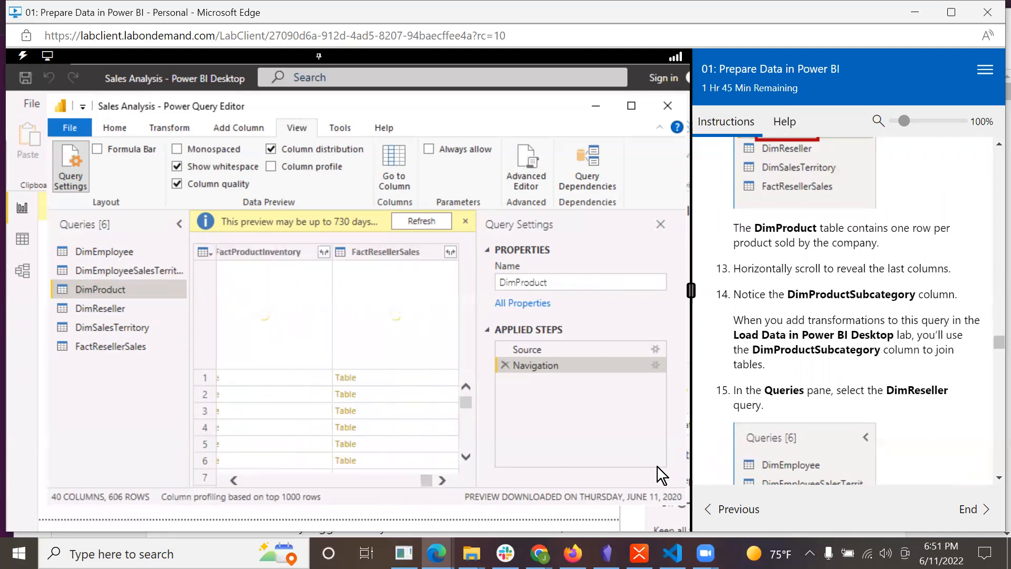
{"action": "scroll", "coordinate": [866, 369], "scroll_direction": "down", "scroll_amount": 1}
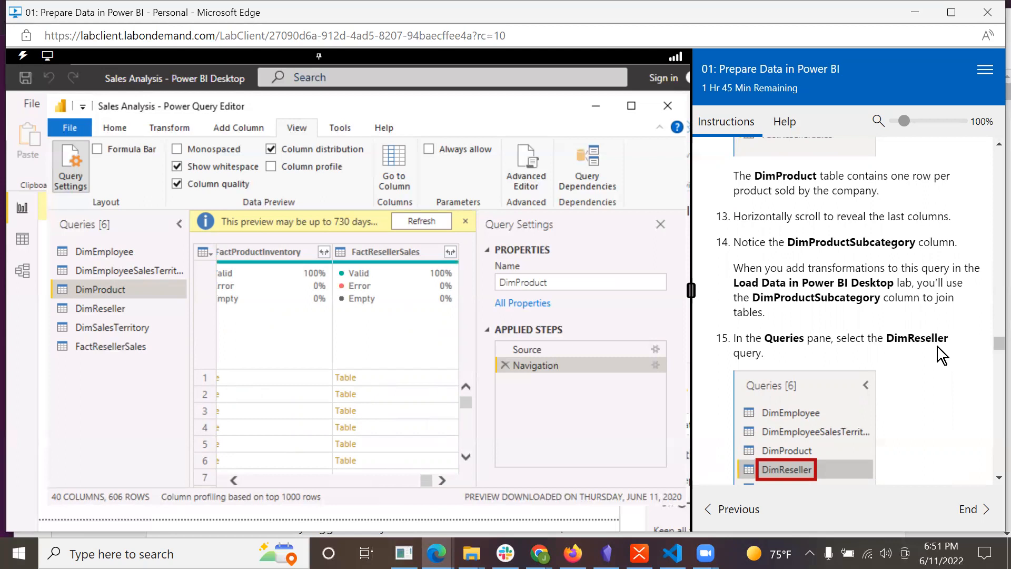
{"action": "left_click", "coordinate": [344, 477]}
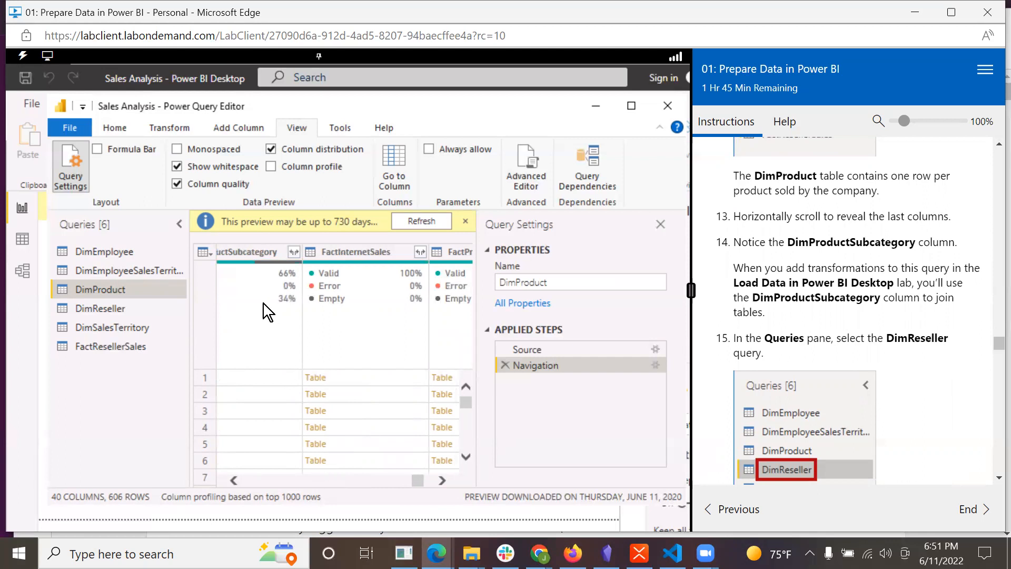
{"action": "left_click", "coordinate": [248, 251]}
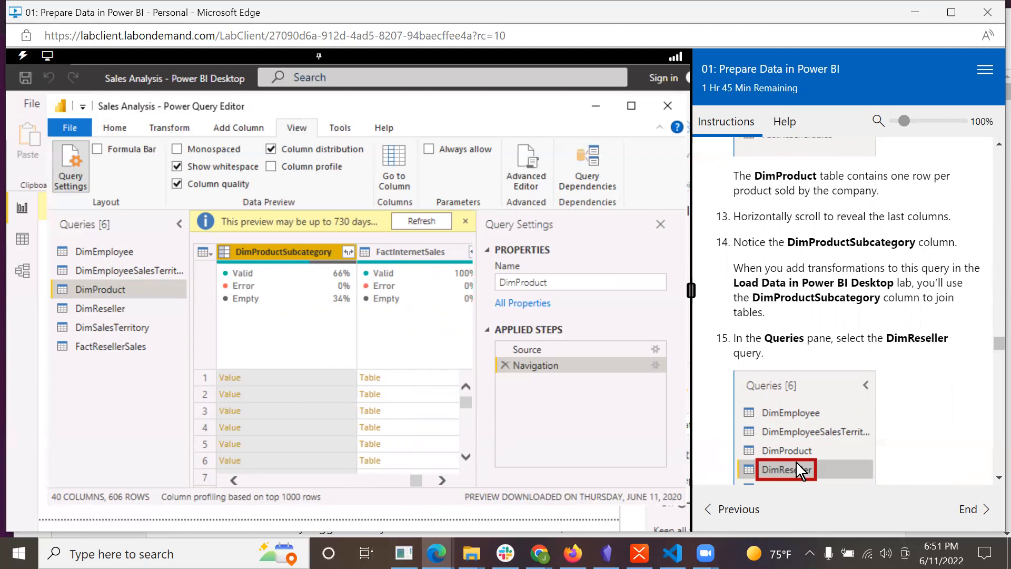
Open the DimReseller query and enable Column profile in its data preview.
{"action": "scroll", "coordinate": [906, 423], "scroll_direction": "down", "scroll_amount": 3}
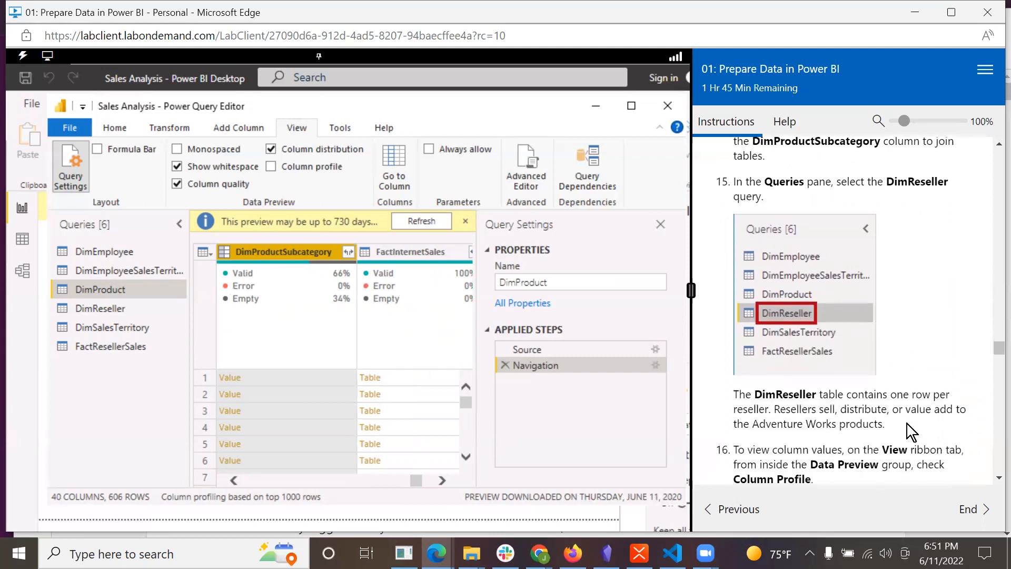
{"action": "left_click", "coordinate": [80, 308]}
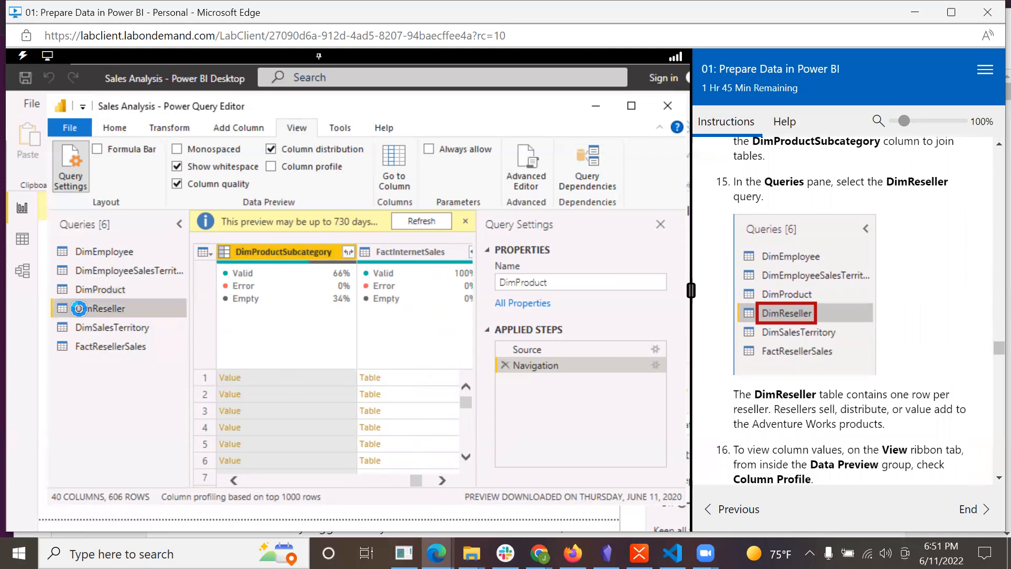
{"action": "scroll", "coordinate": [920, 427], "scroll_direction": "down", "scroll_amount": 3}
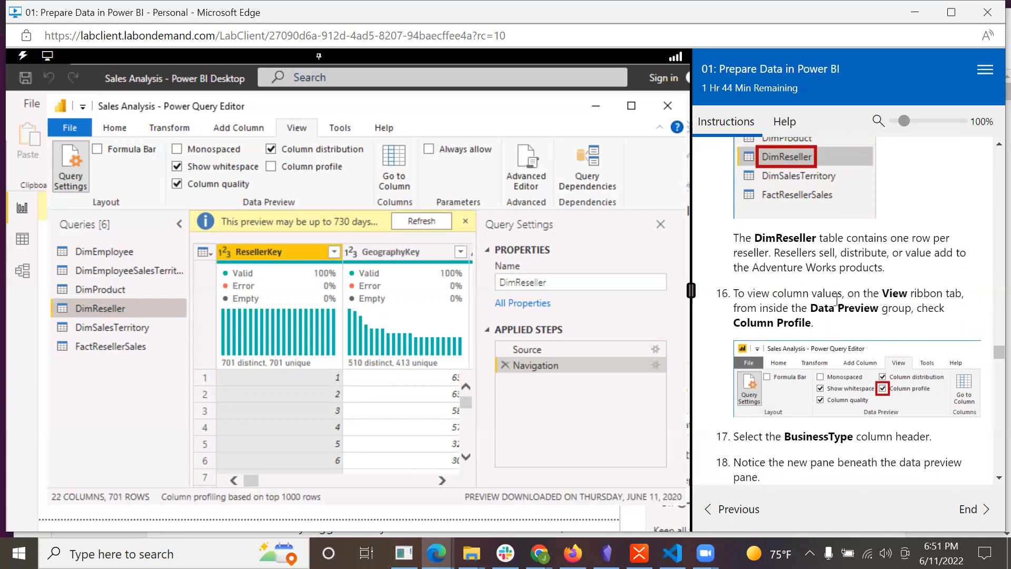
{"action": "scroll", "coordinate": [836, 299], "scroll_direction": "down", "scroll_amount": 2}
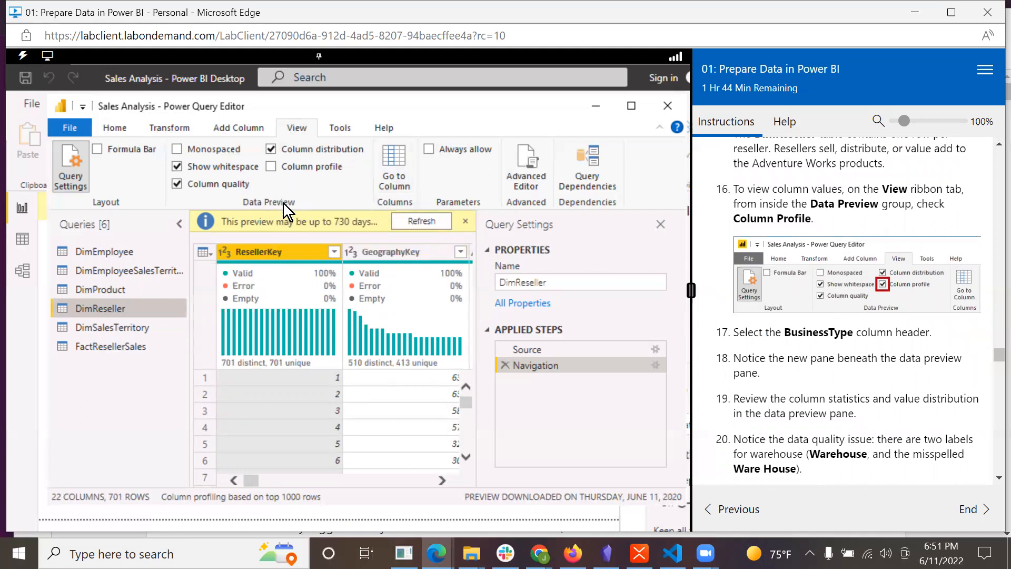
{"action": "left_click", "coordinate": [270, 167]}
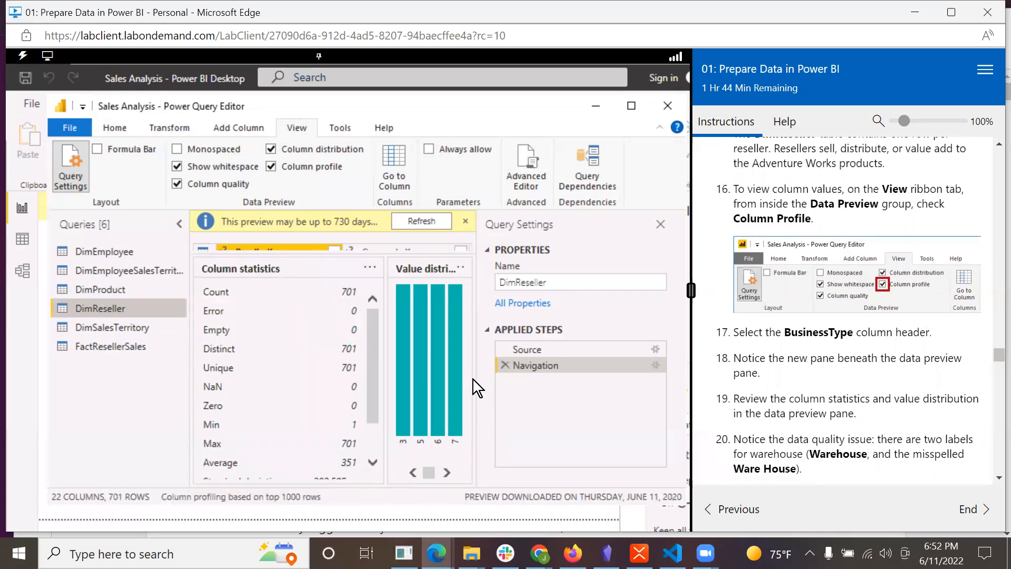
Enlarge the DimReseller data preview area above the column profile and select the BusinessType column.
{"action": "left_click_drag", "start_coordinate": [476, 379], "coordinate": [500, 381]}
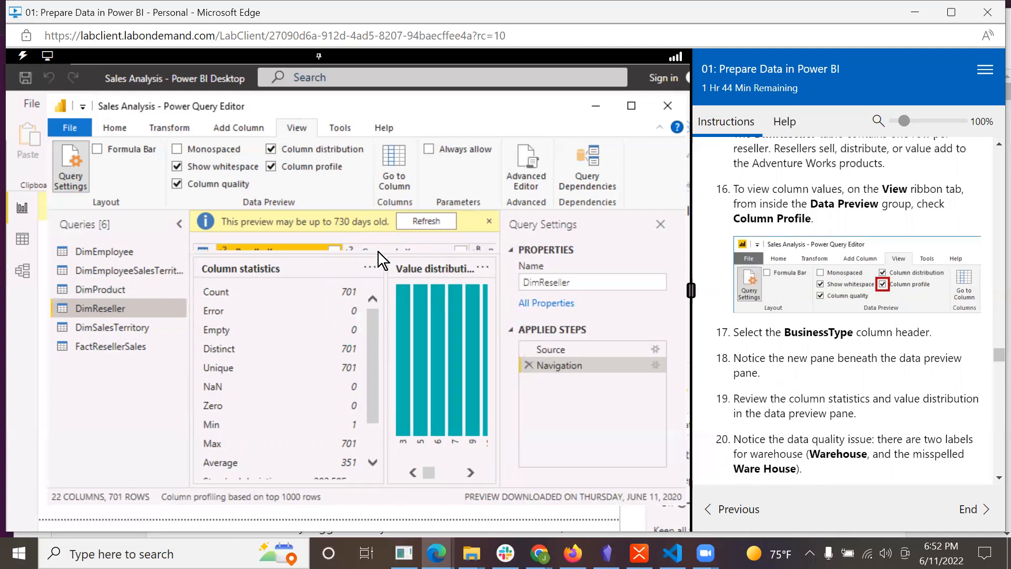
{"action": "left_click_drag", "start_coordinate": [357, 254], "coordinate": [356, 287]}
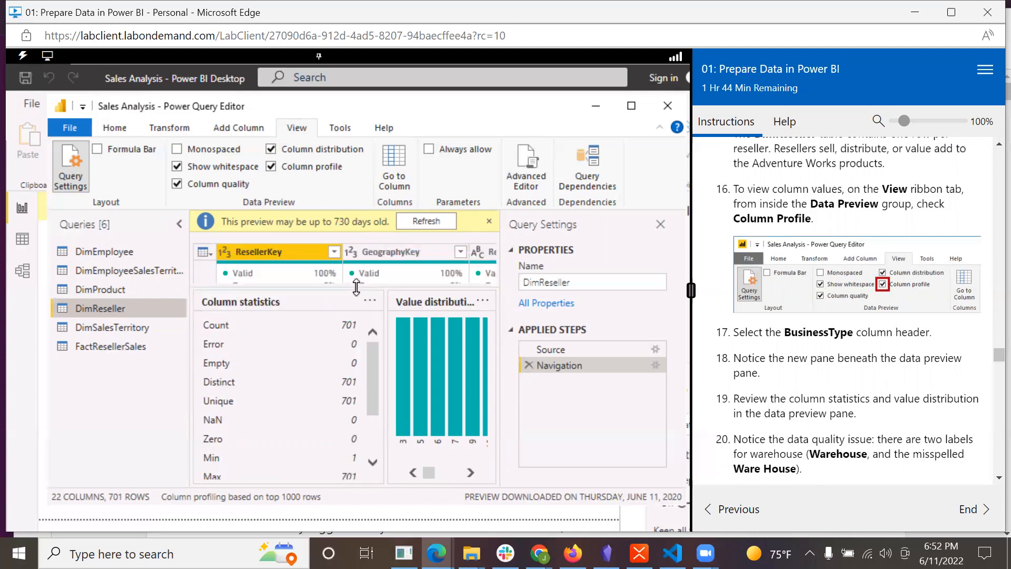
{"action": "left_click", "coordinate": [492, 251]}
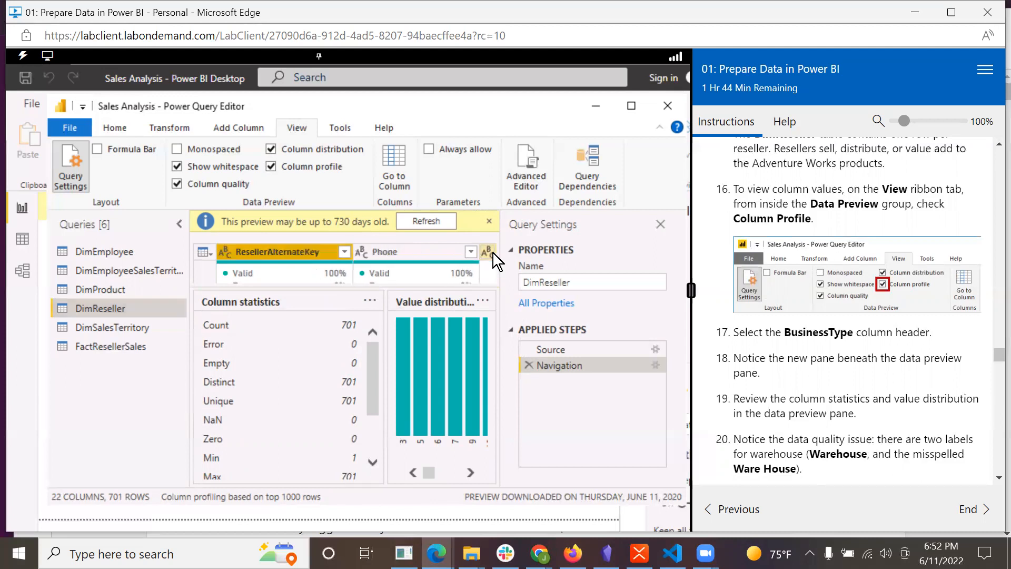
{"action": "left_click", "coordinate": [403, 254]}
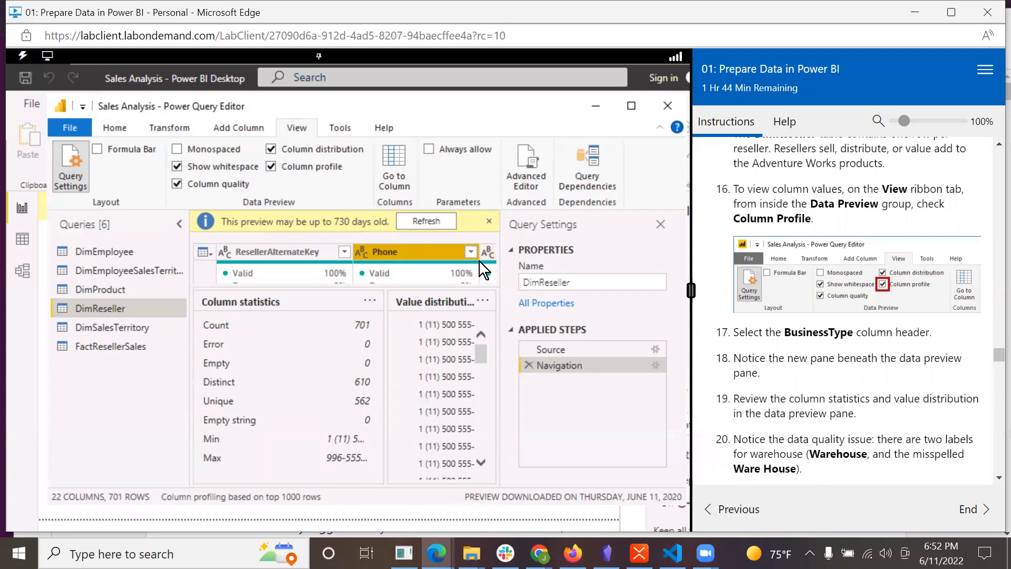
{"action": "left_click", "coordinate": [494, 252]}
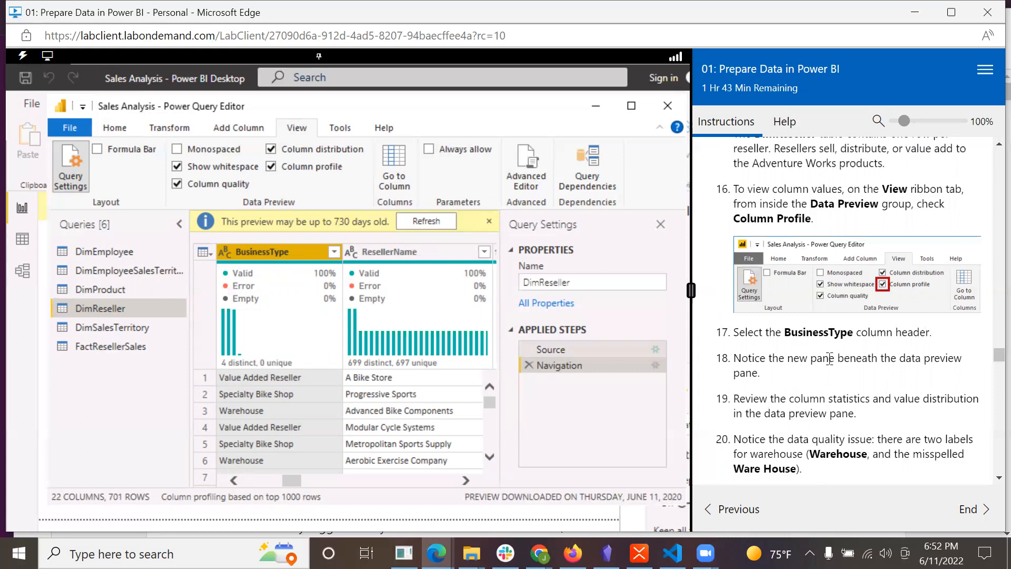
Display the column statistics and value distribution for BusinessType and dismiss the notice about the preview's age.
{"action": "scroll", "coordinate": [830, 363], "scroll_direction": "down", "scroll_amount": 3}
{"action": "scroll", "coordinate": [830, 363], "scroll_direction": "down", "scroll_amount": 1}
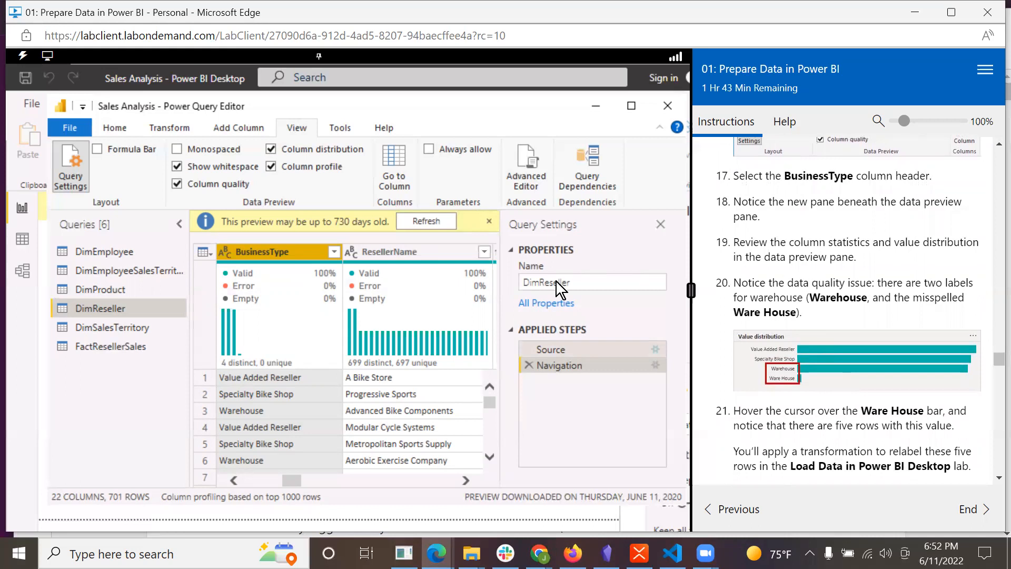
{"action": "left_click", "coordinate": [272, 167]}
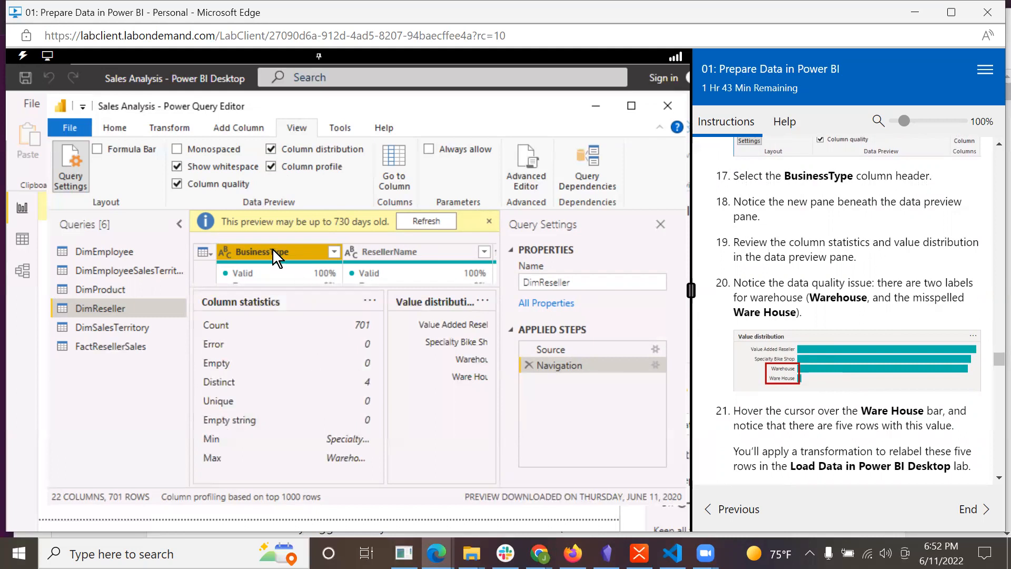
{"action": "left_click", "coordinate": [488, 221]}
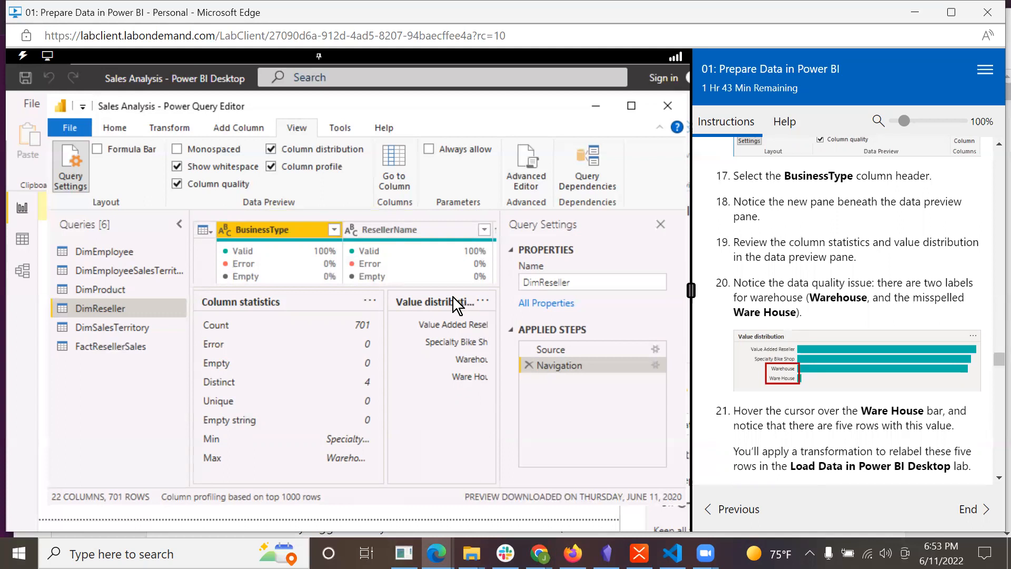
Widen the Value distribution chart for BusinessType and examine the row count of the Ware House bar.
{"action": "left_click", "coordinate": [482, 300]}
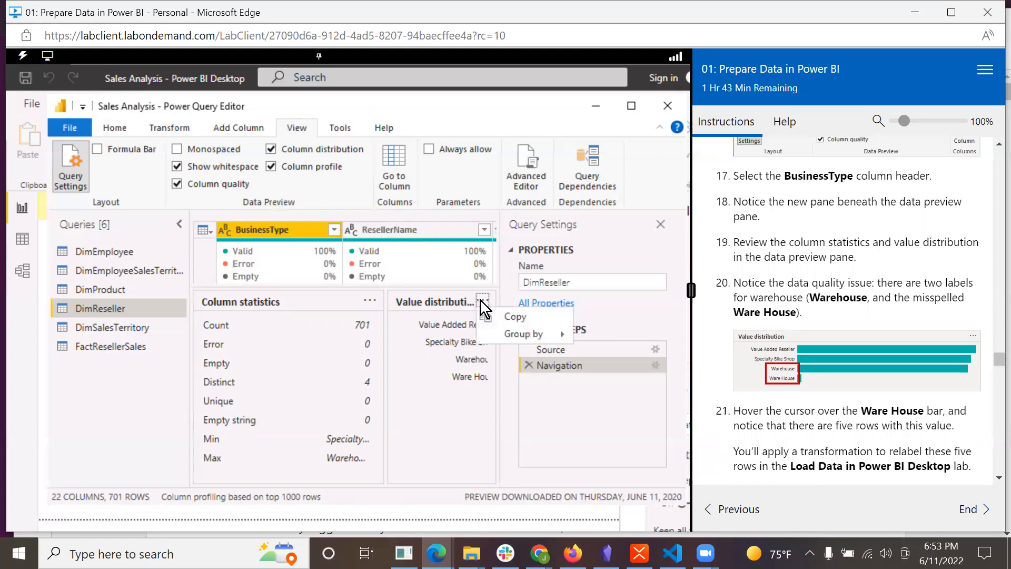
{"action": "left_click", "coordinate": [452, 451]}
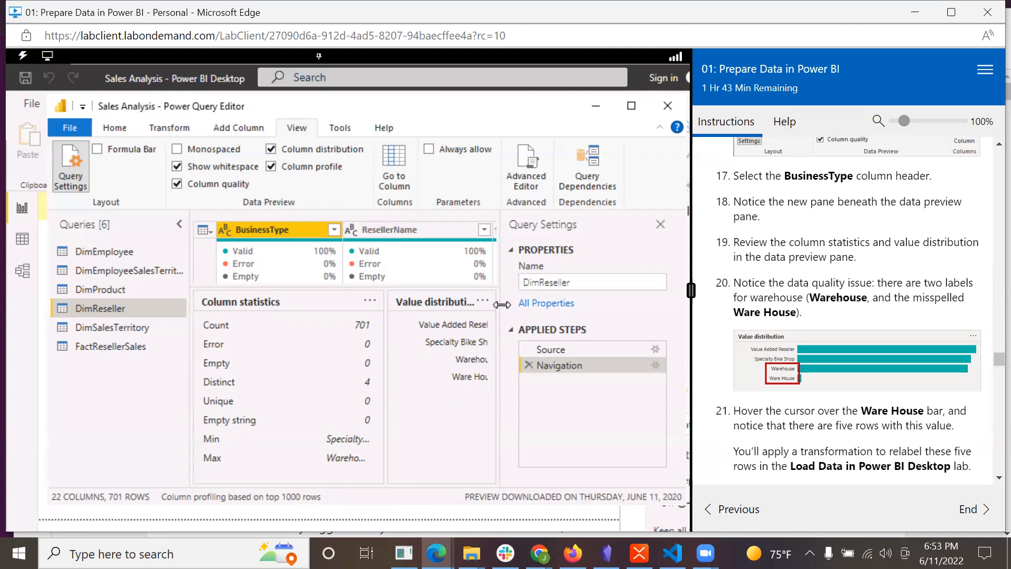
{"action": "left_click_drag", "start_coordinate": [514, 303], "coordinate": [551, 309]}
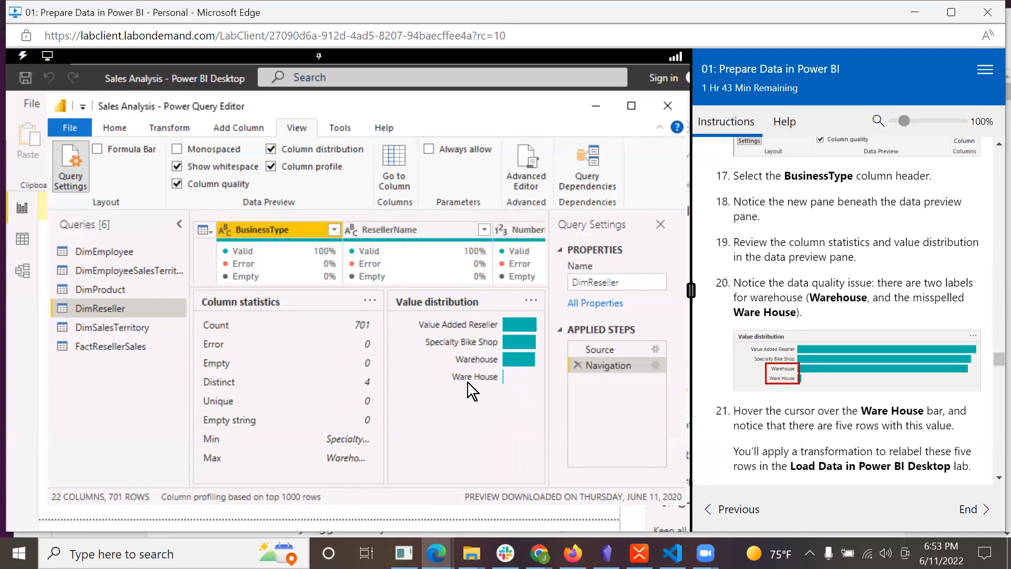
{"action": "scroll", "coordinate": [881, 388], "scroll_direction": "down", "scroll_amount": 3}
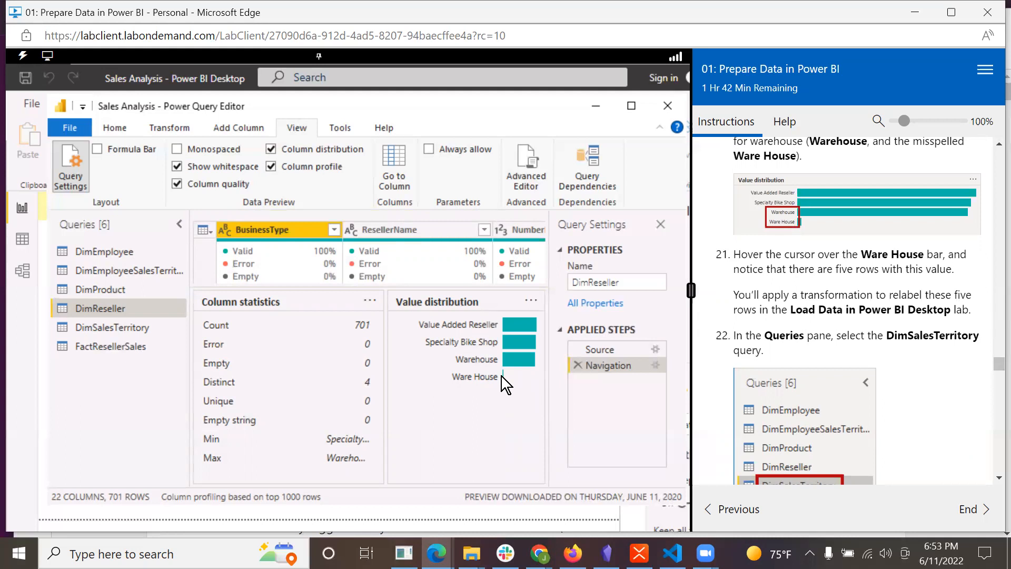
{"action": "mouse_move", "coordinate": [504, 376]}
Open the DimSalesTerritory query and read the lab's description of its regions, countries and groups.
{"action": "left_click", "coordinate": [78, 331]}
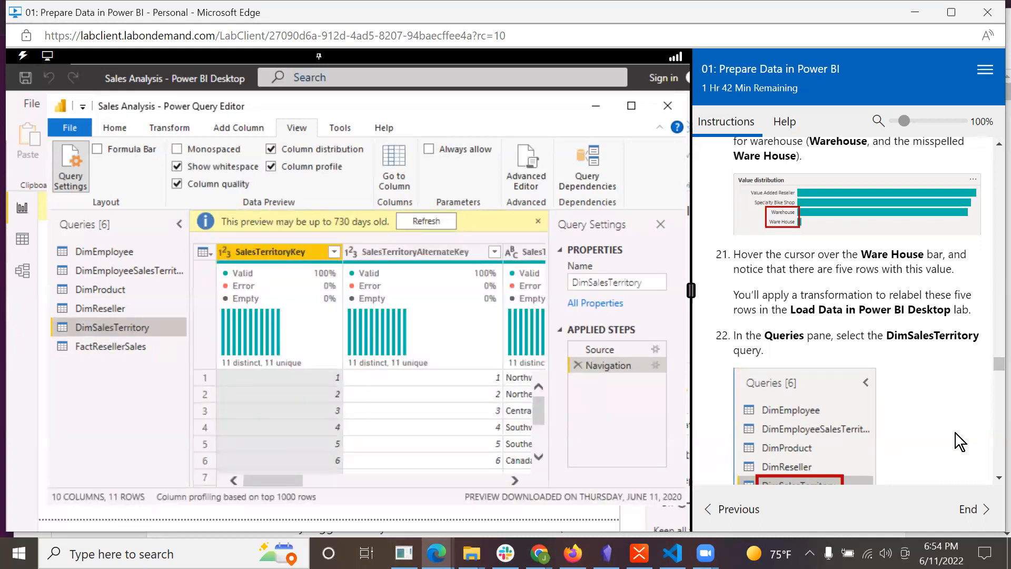
{"action": "scroll", "coordinate": [953, 433], "scroll_direction": "down", "scroll_amount": 5}
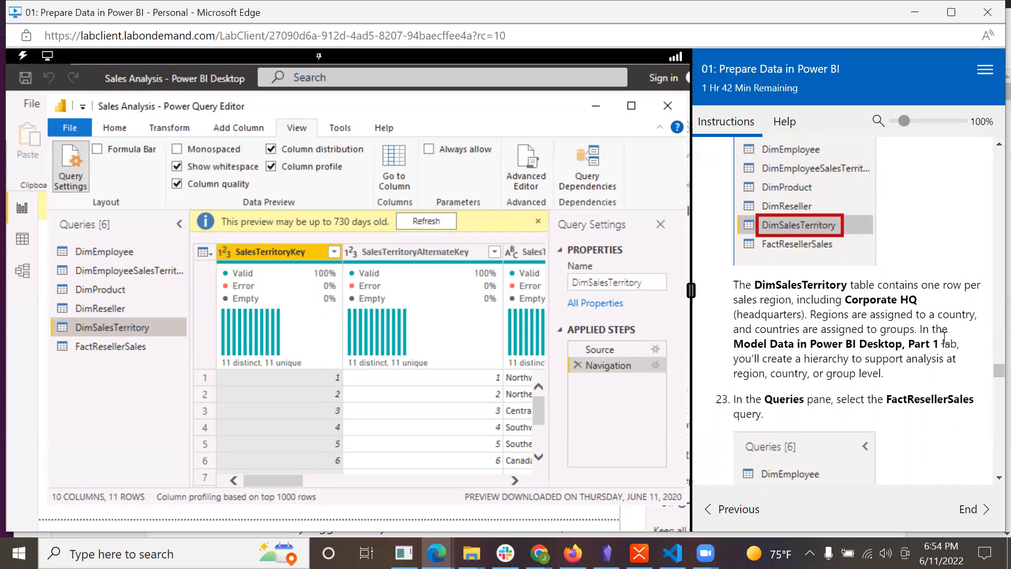
{"action": "scroll", "coordinate": [957, 391], "scroll_direction": "down", "scroll_amount": 1}
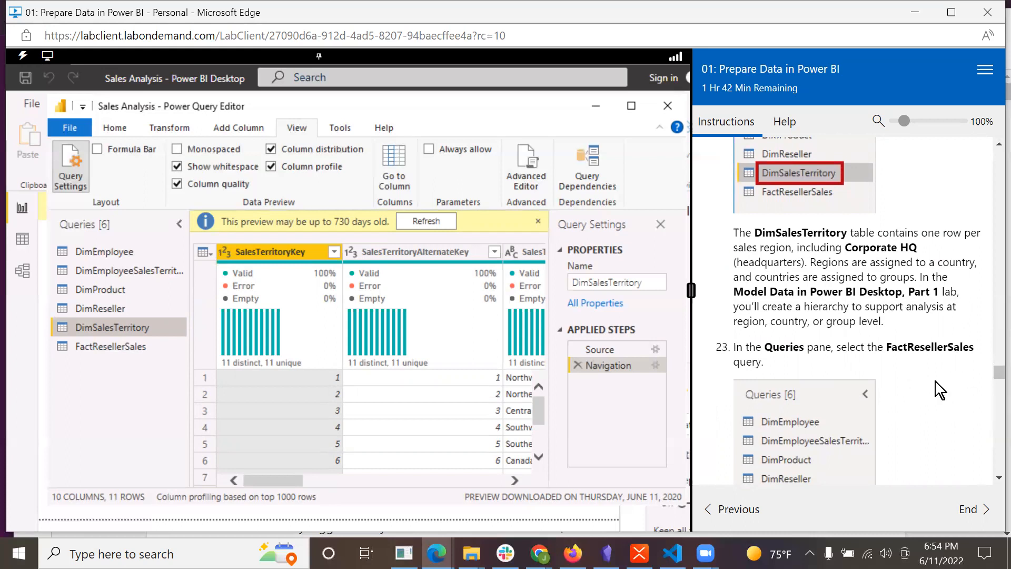
{"action": "scroll", "coordinate": [937, 398], "scroll_direction": "down", "scroll_amount": 1}
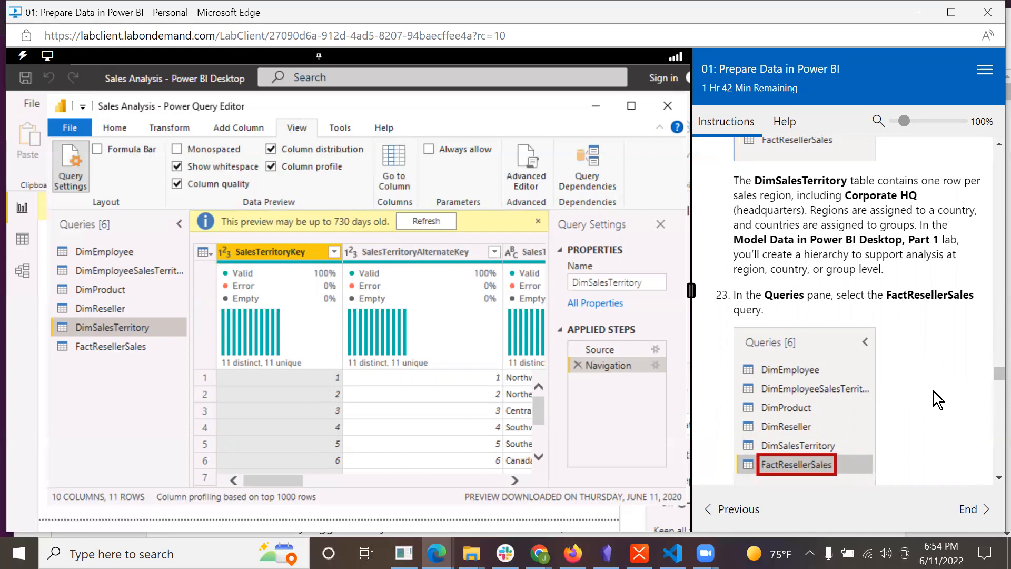
Open the FactResellerSales query and read the lab's description of its sales order lines.
{"action": "scroll", "coordinate": [933, 391], "scroll_direction": "down", "scroll_amount": 1}
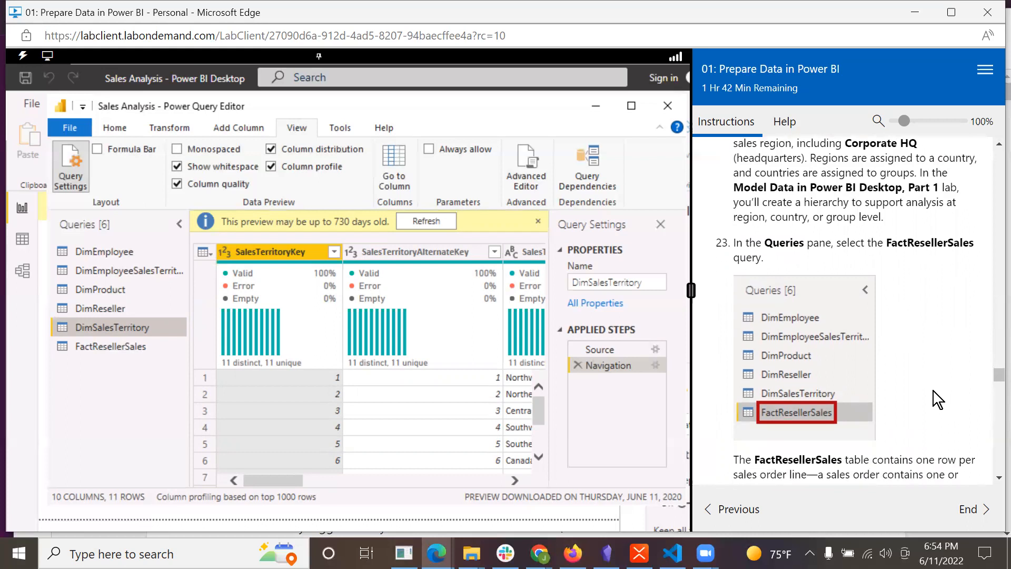
{"action": "scroll", "coordinate": [933, 391], "scroll_direction": "down", "scroll_amount": 1}
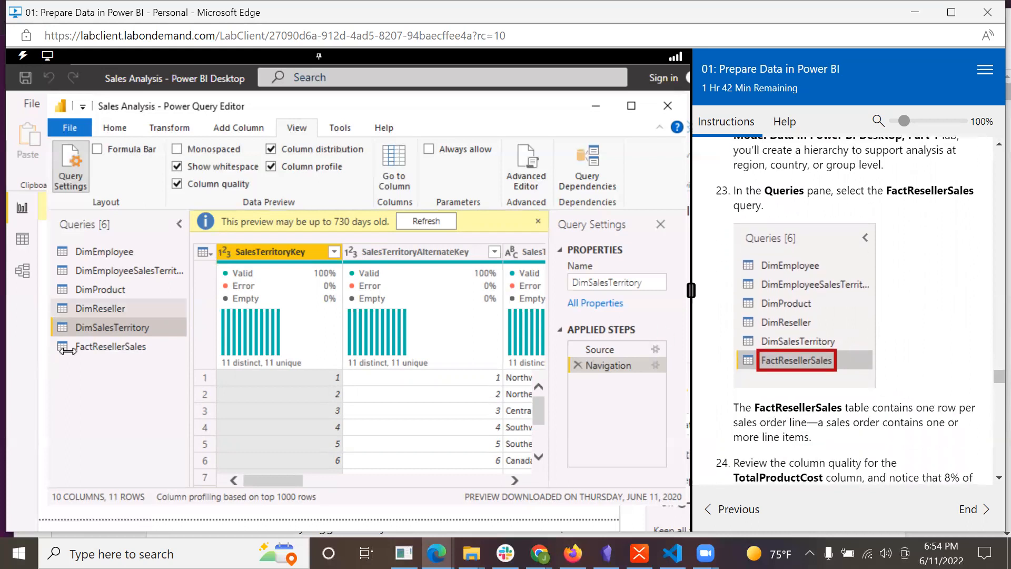
{"action": "left_click", "coordinate": [110, 344]}
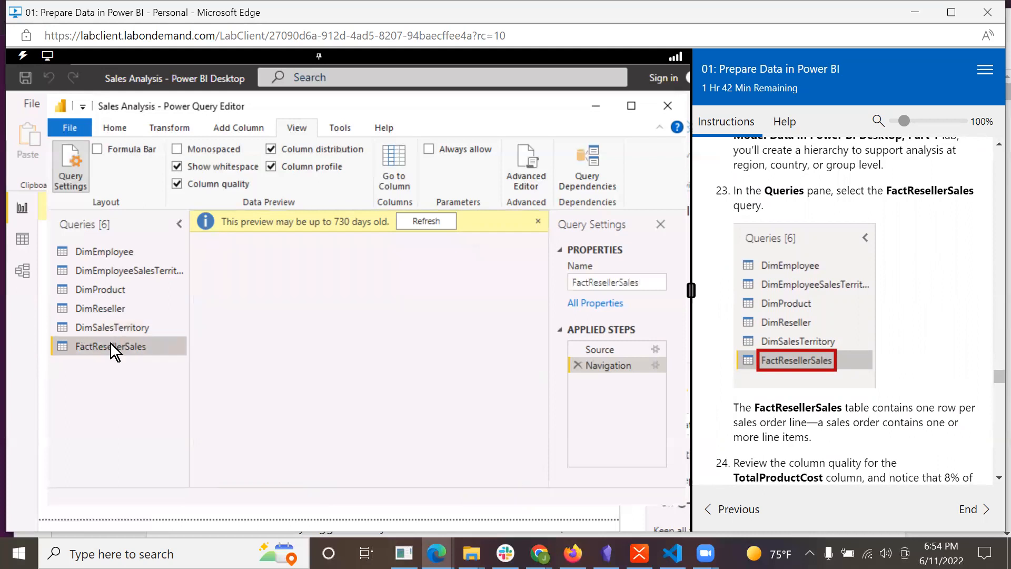
{"action": "scroll", "coordinate": [896, 406], "scroll_direction": "down", "scroll_amount": 2}
{"action": "scroll", "coordinate": [896, 416], "scroll_direction": "down", "scroll_amount": 1}
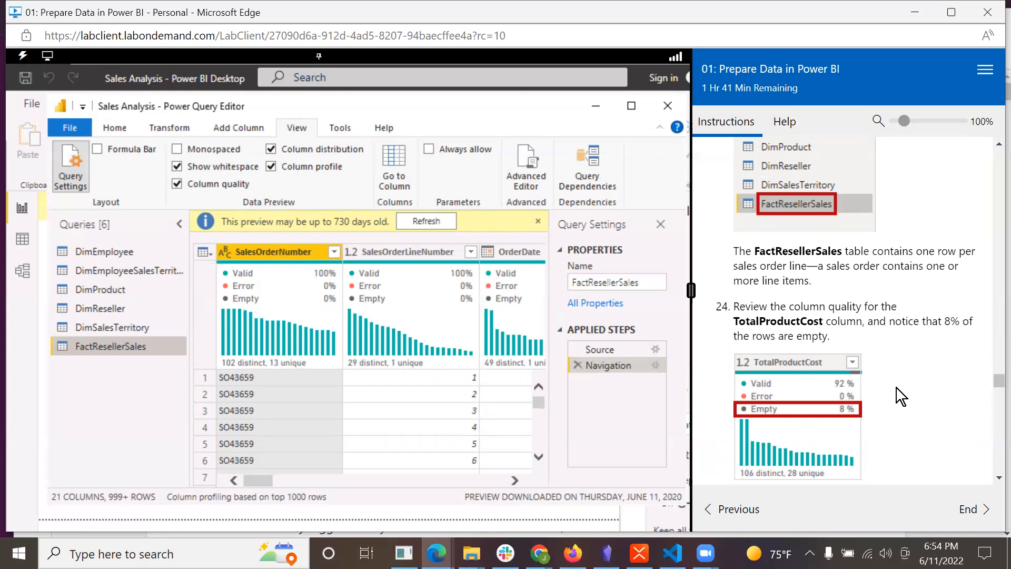
Examine the column quality of TotalProductCost in FactResellerSales and read the lab's note on its missing values.
{"action": "scroll", "coordinate": [903, 395], "scroll_direction": "down", "scroll_amount": 1}
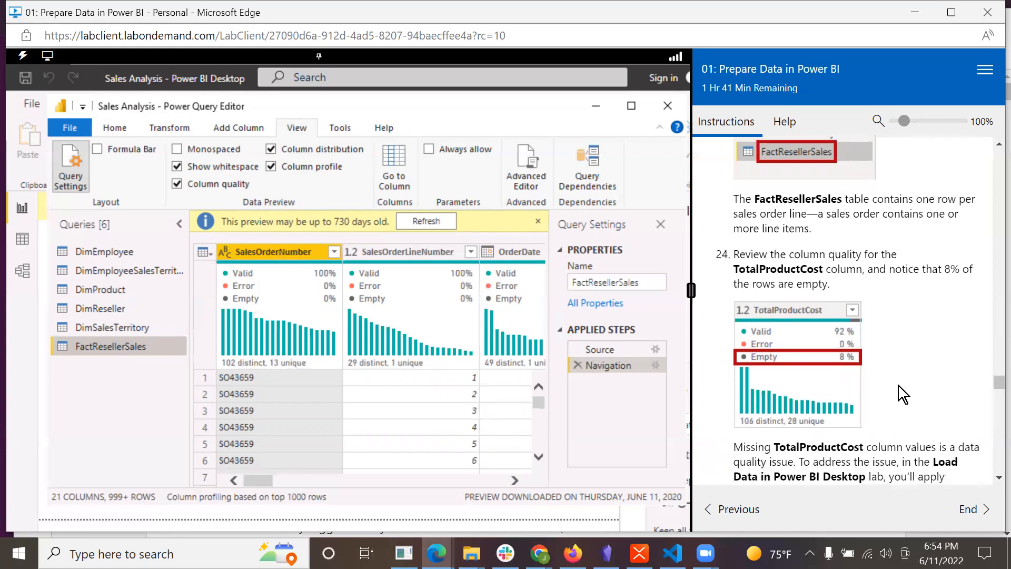
{"action": "left_click", "coordinate": [419, 479]}
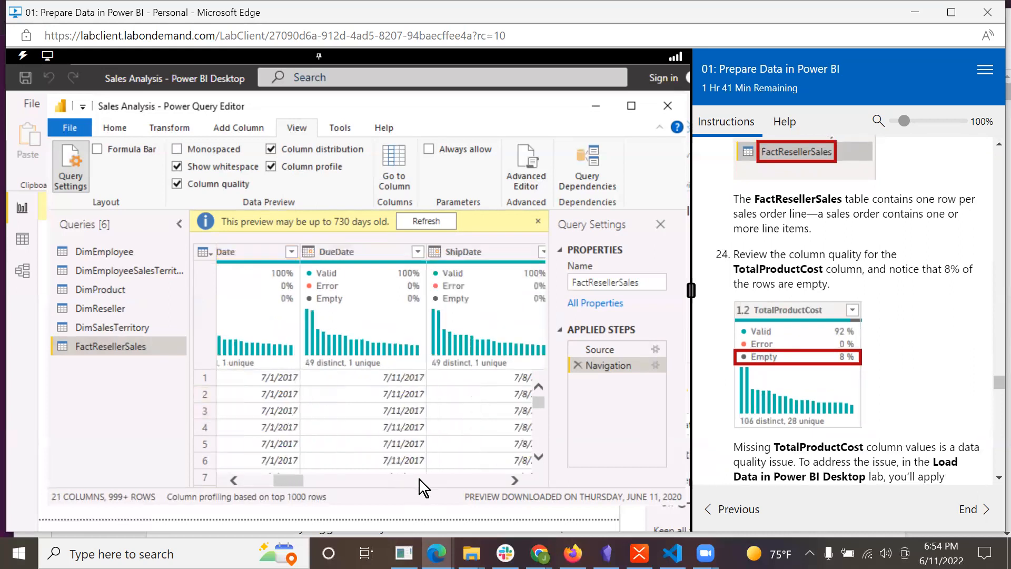
{"action": "left_click", "coordinate": [451, 483]}
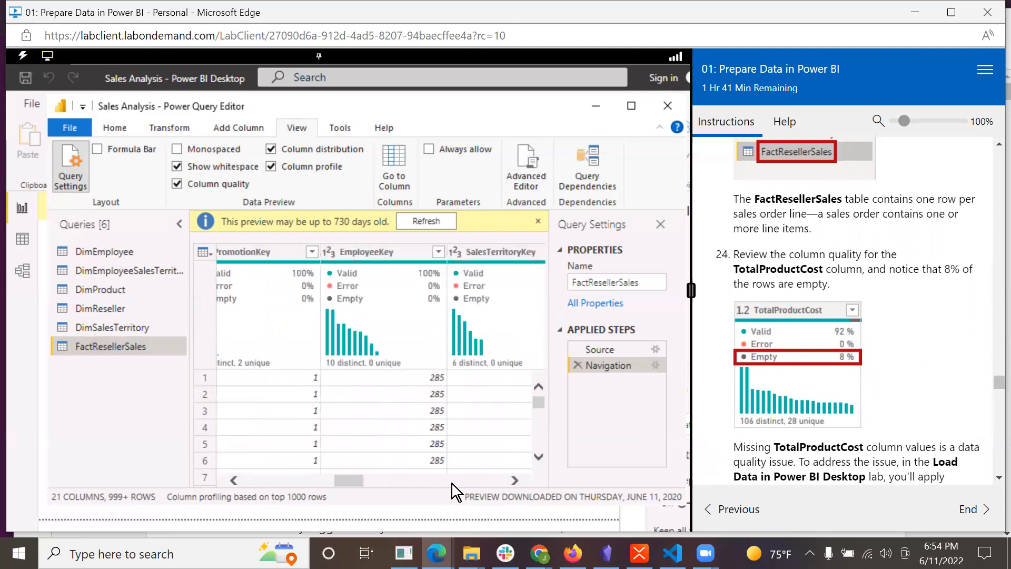
{"action": "left_click", "coordinate": [452, 483]}
{"action": "left_click", "coordinate": [452, 484]}
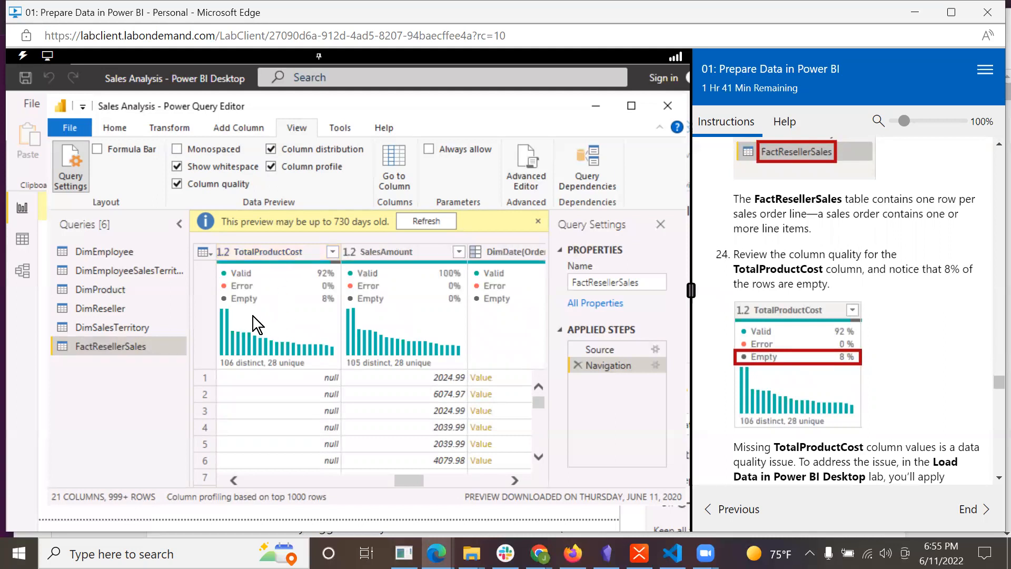
{"action": "mouse_move", "coordinate": [250, 302]}
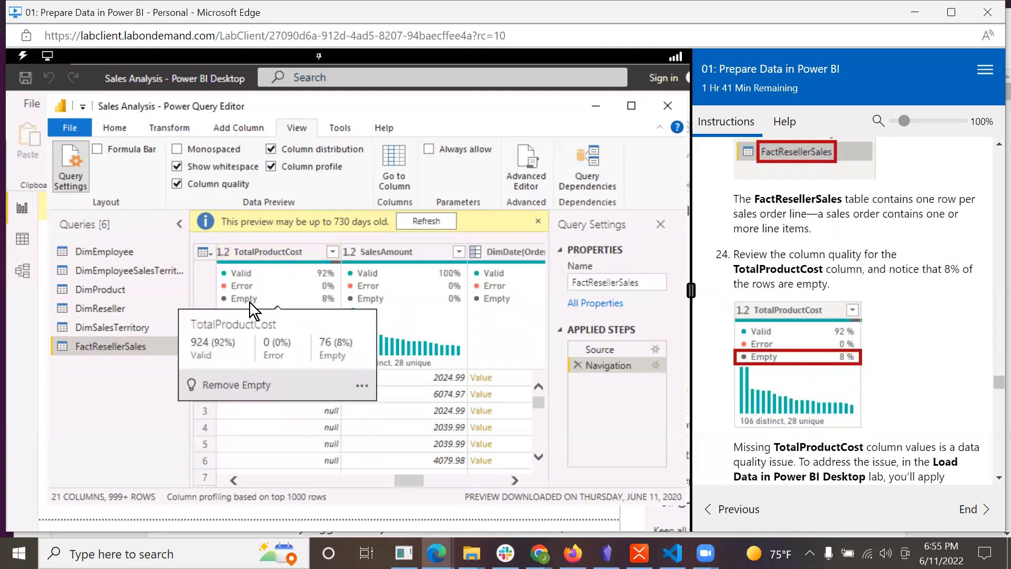
{"action": "scroll", "coordinate": [906, 384], "scroll_direction": "down", "scroll_amount": 3}
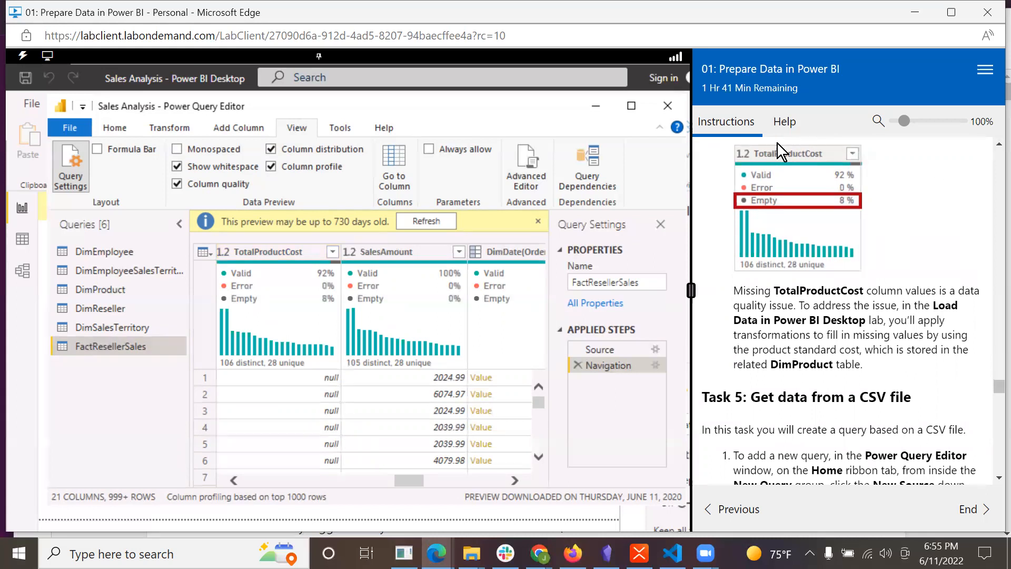
Start a new query from a Text/CSV source, as described in Task 5 of the lab.
{"action": "scroll", "coordinate": [844, 357], "scroll_direction": "down", "scroll_amount": 4}
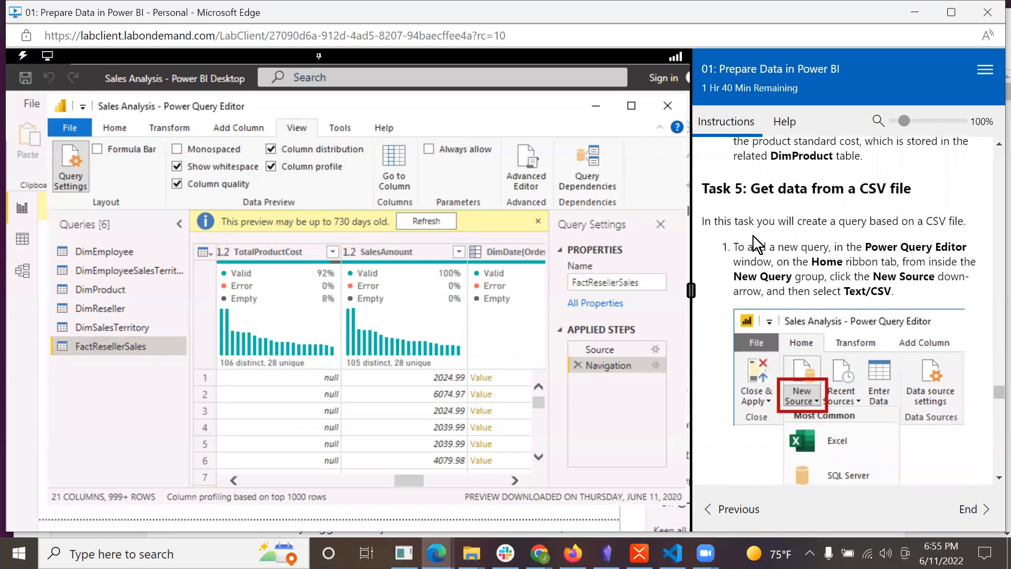
{"action": "scroll", "coordinate": [946, 236], "scroll_direction": "down", "scroll_amount": 1}
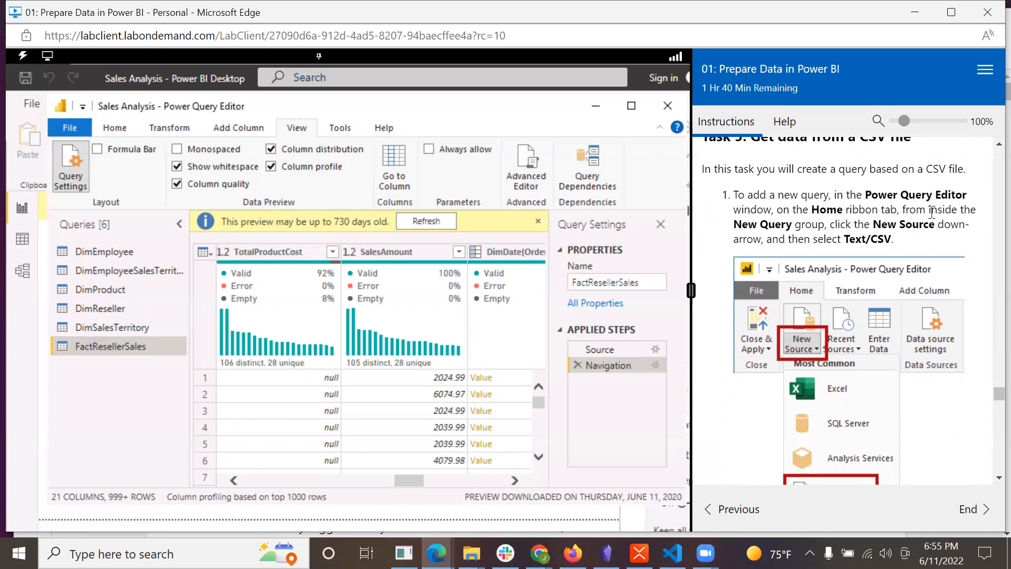
{"action": "left_click", "coordinate": [121, 123]}
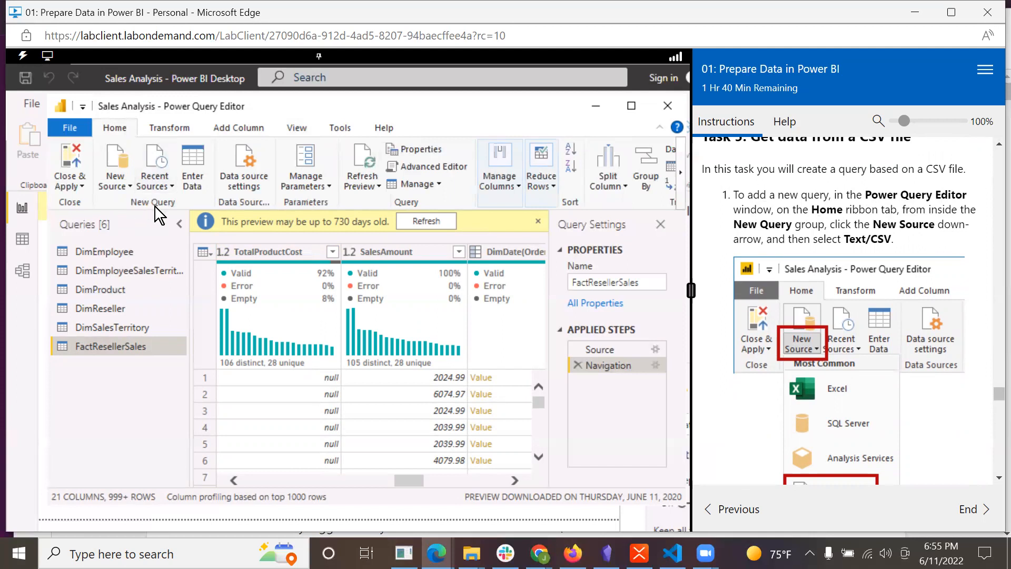
{"action": "left_click", "coordinate": [130, 182]}
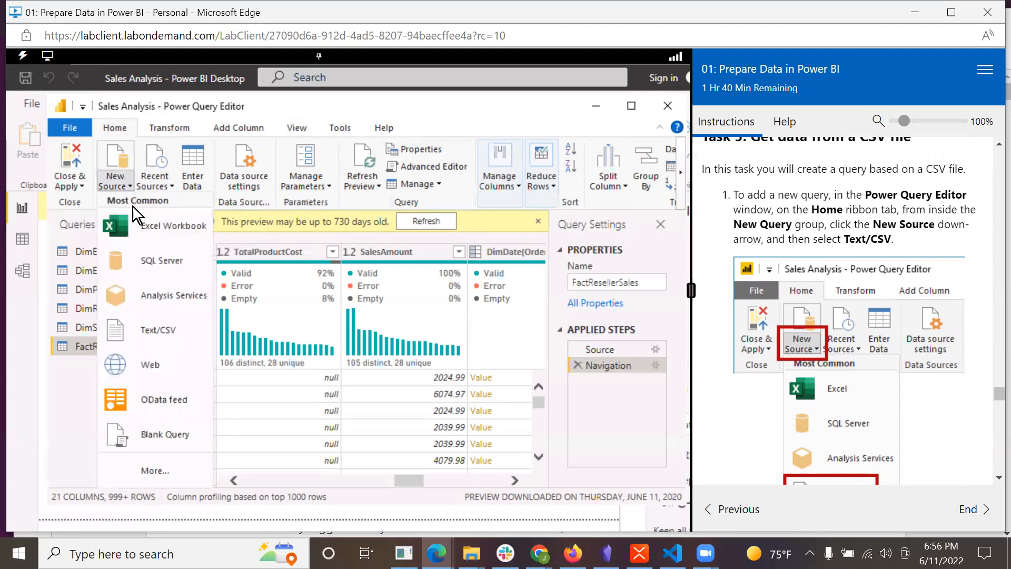
{"action": "left_click", "coordinate": [183, 335]}
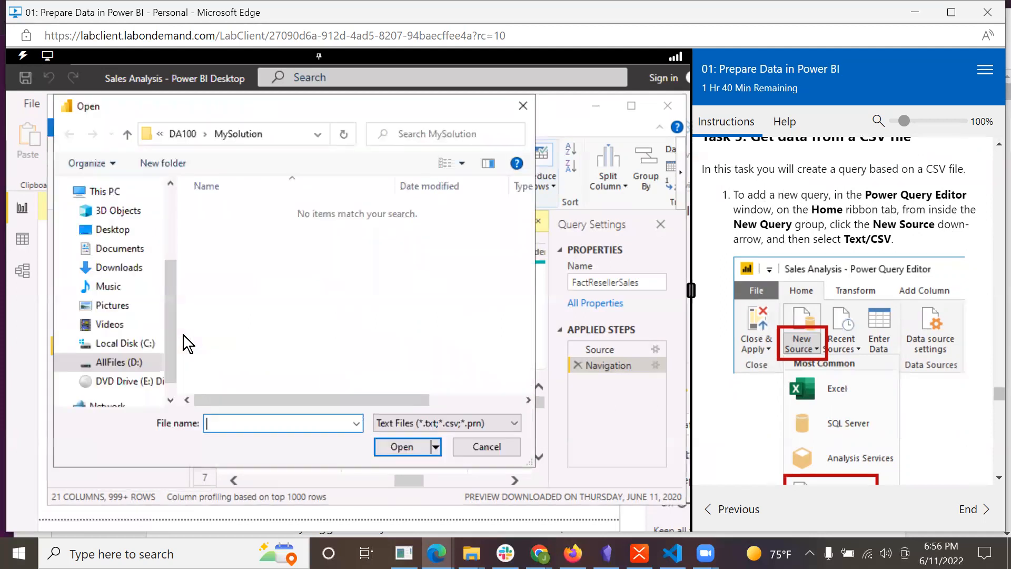
Open ResellerSalesTargets.csv from the D:\DA100\Resources folder as the new query's source.
{"action": "scroll", "coordinate": [872, 398], "scroll_direction": "down", "scroll_amount": 8}
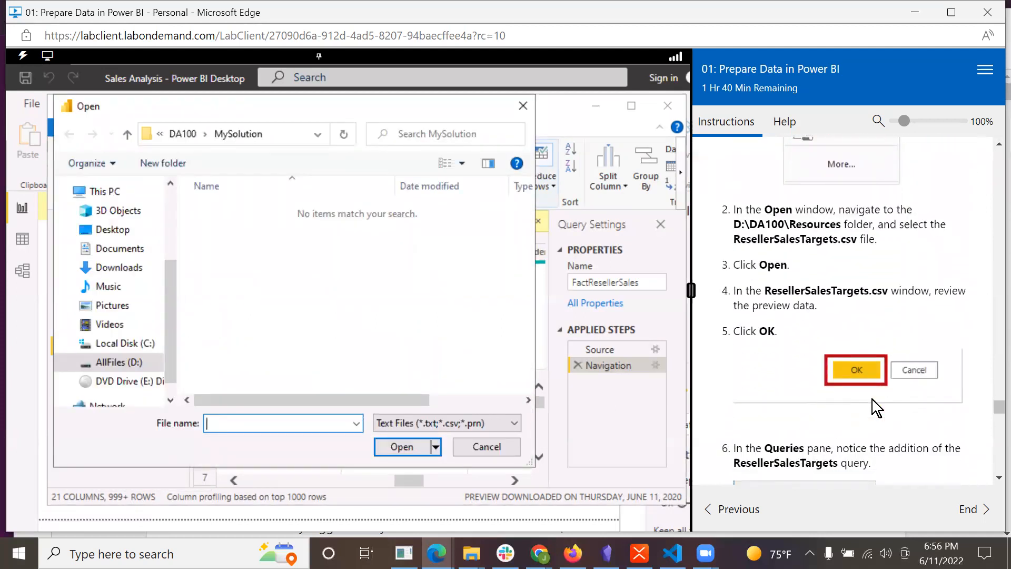
{"action": "left_click", "coordinate": [116, 362]}
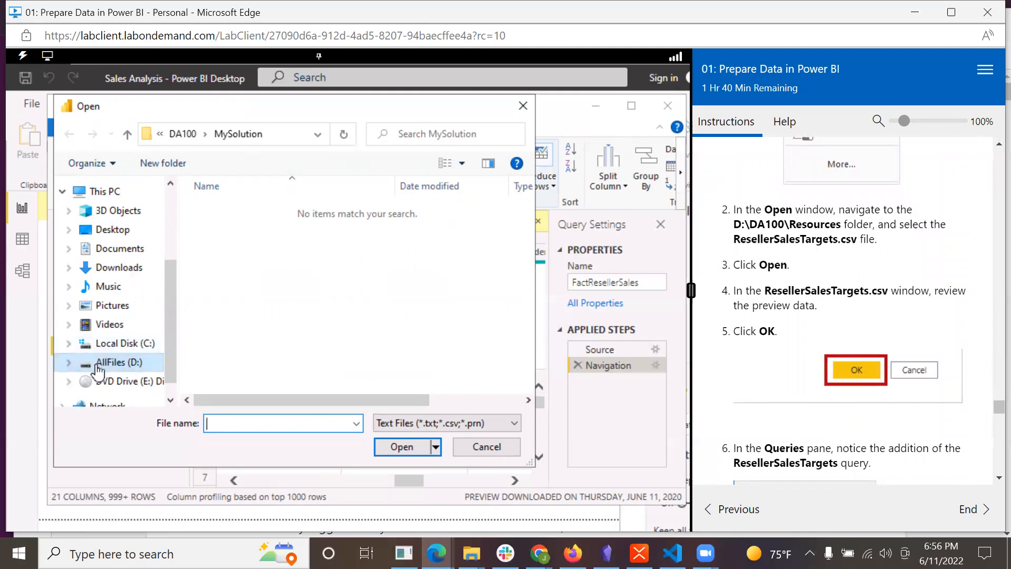
{"action": "left_click", "coordinate": [212, 214]}
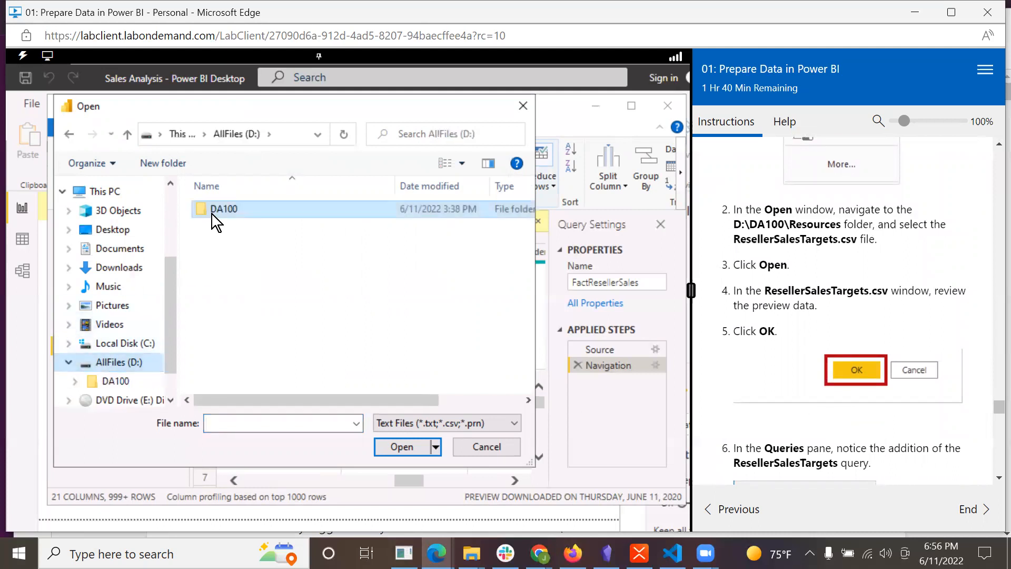
{"action": "double_click", "coordinate": [212, 214]}
{"action": "left_click", "coordinate": [232, 276]}
{"action": "double_click", "coordinate": [233, 276]}
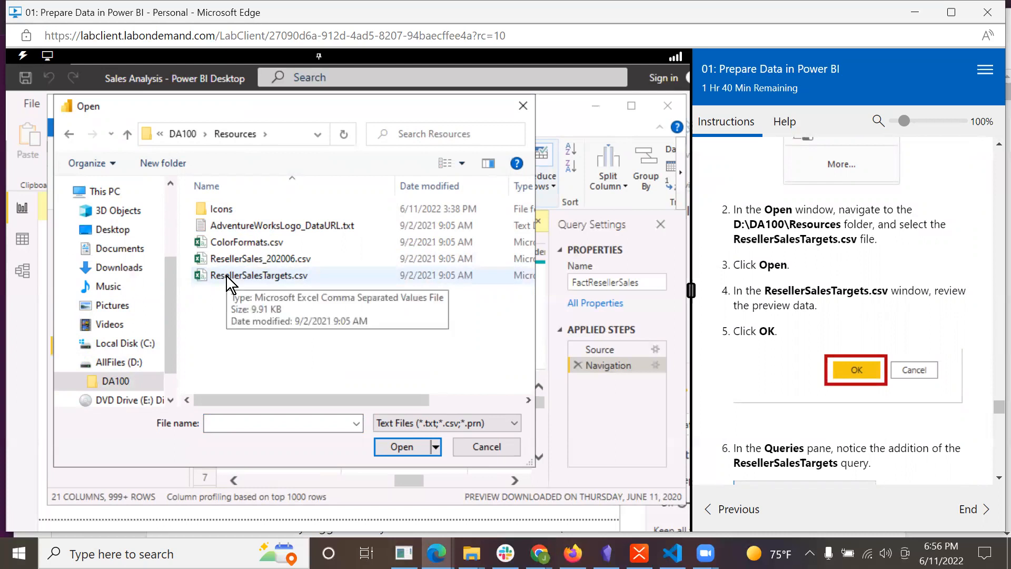
{"action": "left_click", "coordinate": [227, 275]}
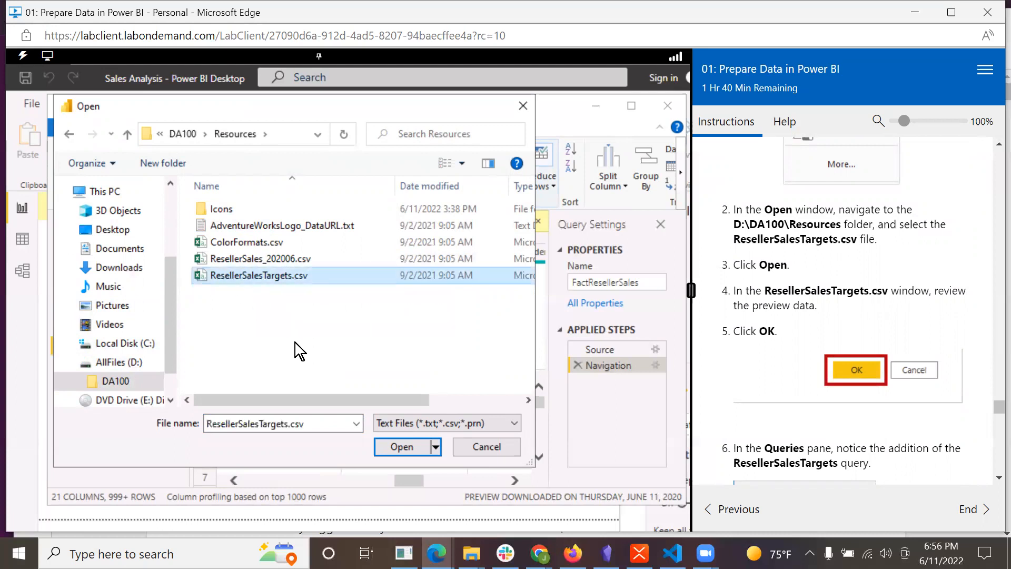
{"action": "left_click", "coordinate": [395, 453]}
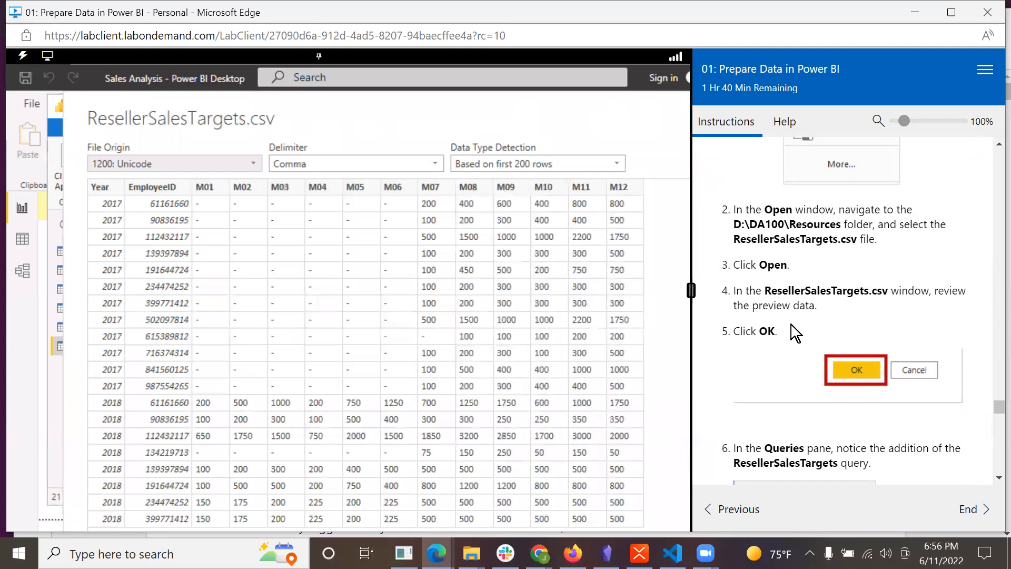
Review the ResellerSalesTargets.csv preview data and maximize the preview window.
{"action": "scroll", "coordinate": [574, 428], "scroll_direction": "down", "scroll_amount": 1}
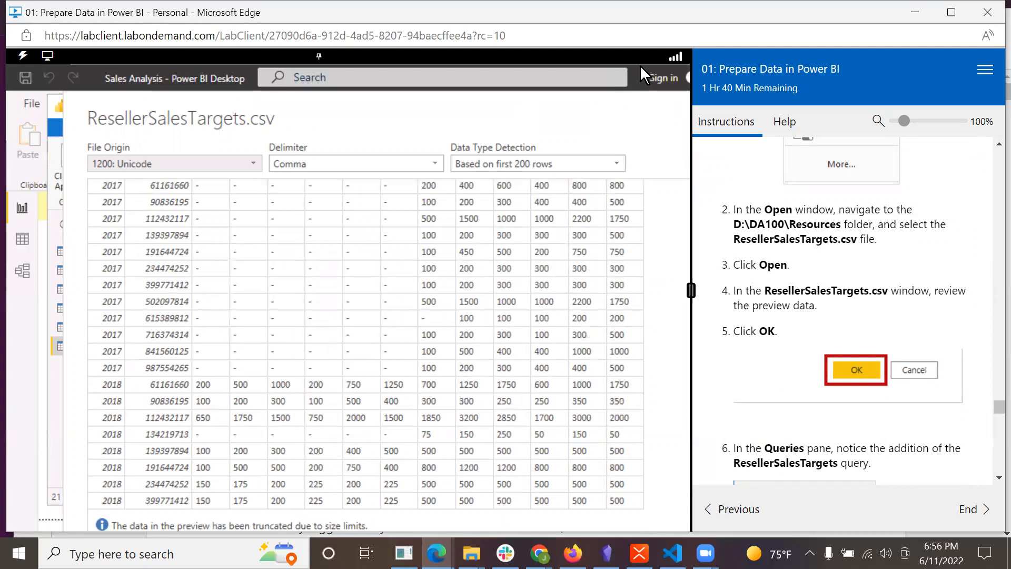
{"action": "key", "text": "Return"}
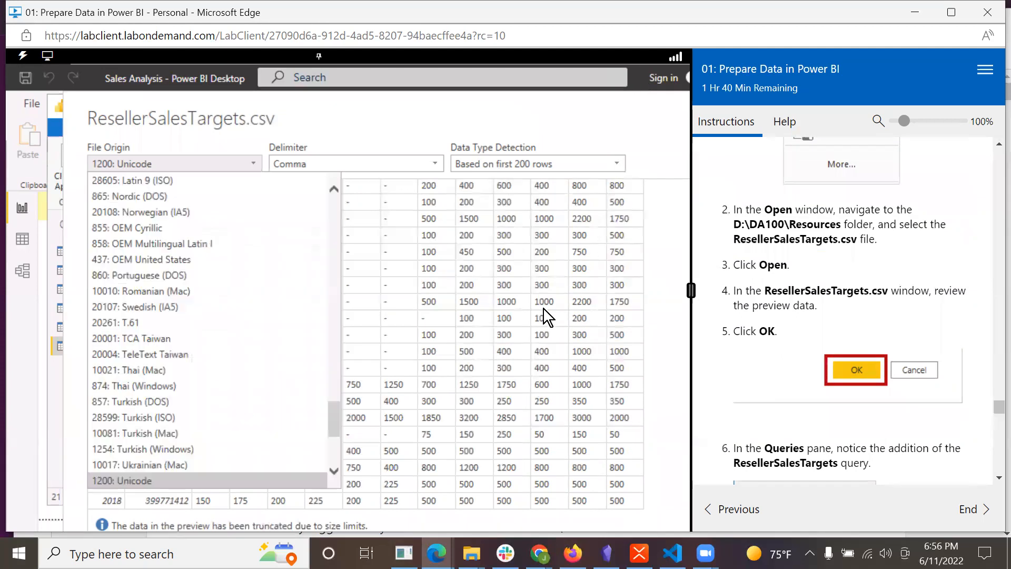
{"action": "left_click", "coordinate": [477, 105]}
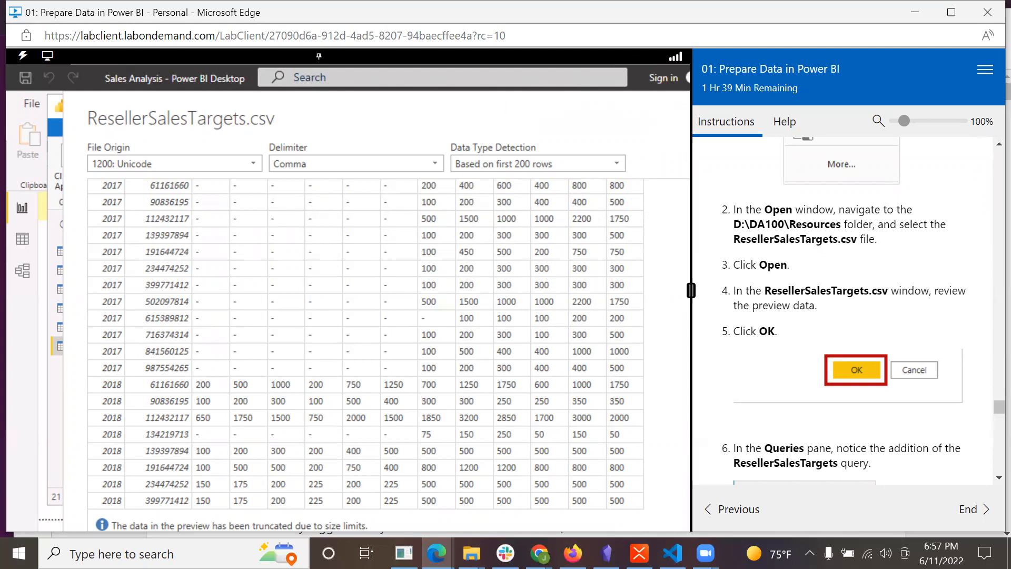
{"action": "left_click_drag", "start_coordinate": [253, 96], "coordinate": [160, 96]}
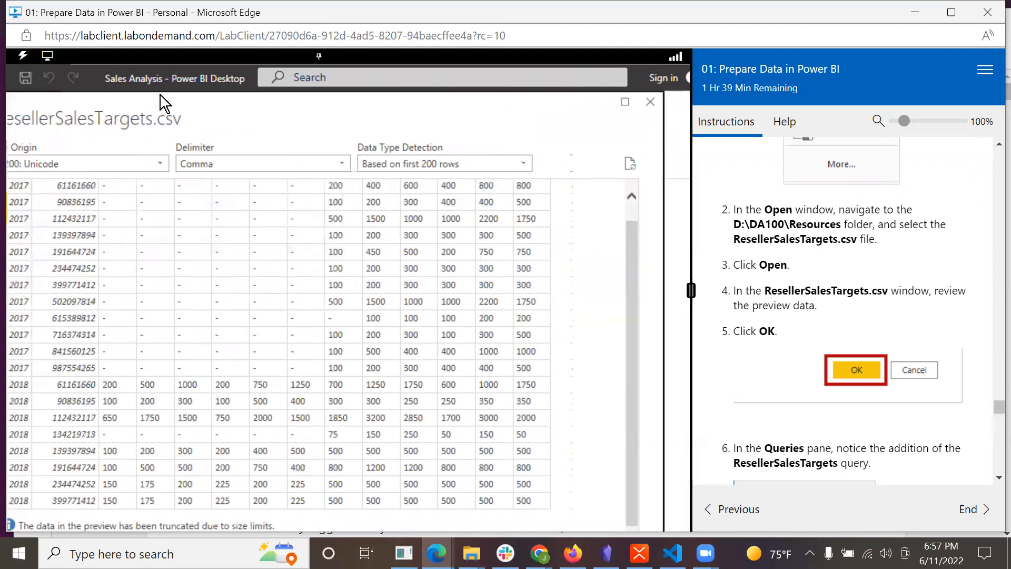
{"action": "left_click", "coordinate": [624, 102]}
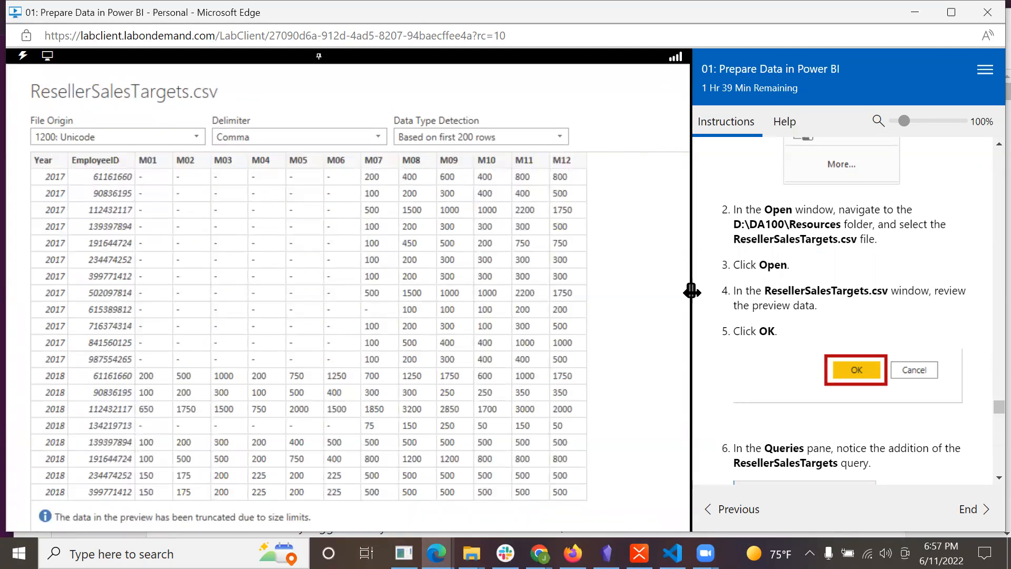
Widen the lab instructions slightly and accept the ResellerSalesTargets.csv preview to create the query.
{"action": "left_click_drag", "start_coordinate": [690, 298], "coordinate": [684, 298]}
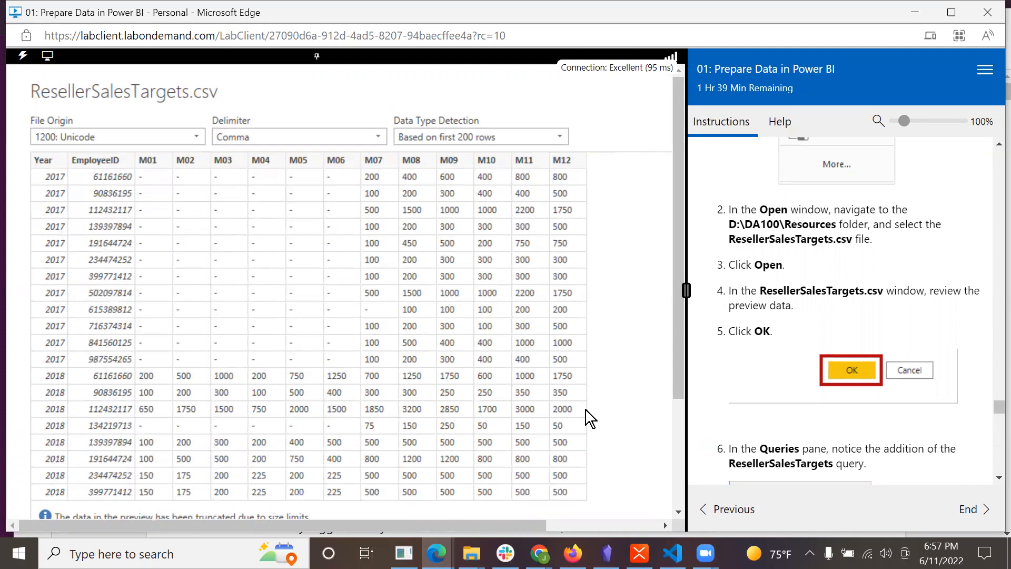
{"action": "left_click_drag", "start_coordinate": [683, 362], "coordinate": [693, 520]}
{"action": "left_click_drag", "start_coordinate": [260, 526], "coordinate": [547, 532]}
{"action": "left_click", "coordinate": [562, 453]}
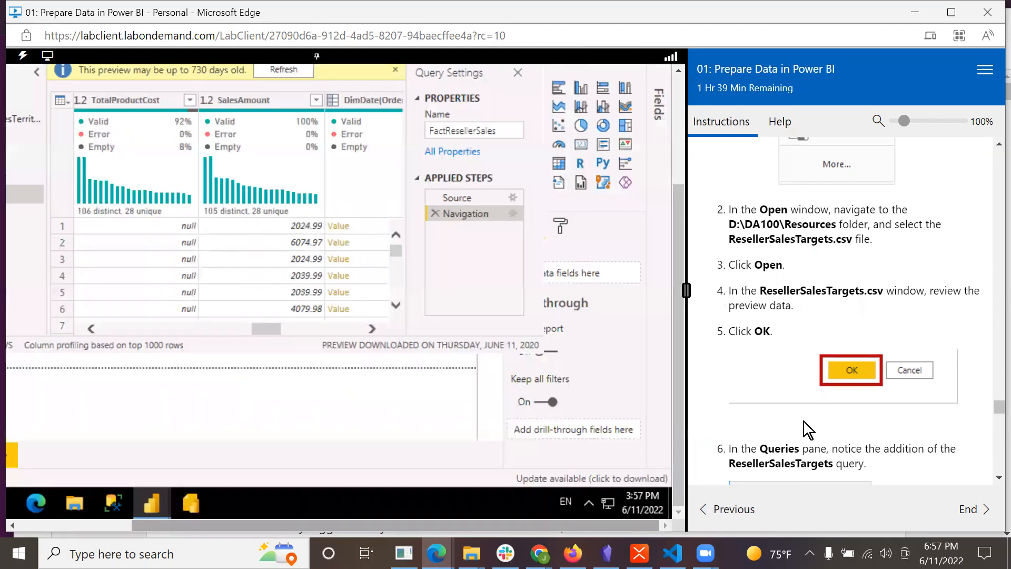
Examine the added ResellerSalesTargets query and its columns alongside the lab's notes on monthly targets and empty values.
{"action": "scroll", "coordinate": [880, 406], "scroll_direction": "down", "scroll_amount": 5}
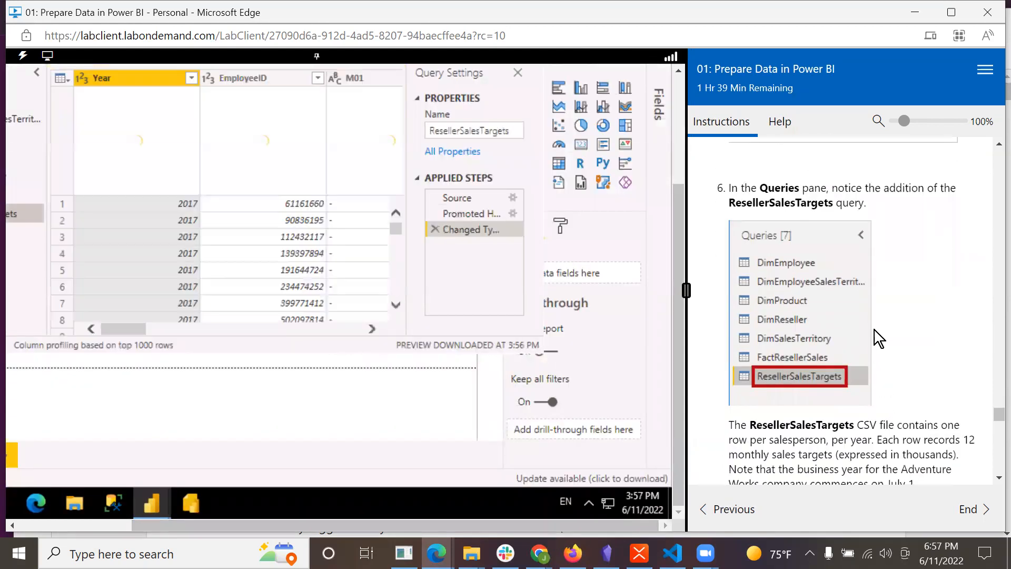
{"action": "left_click_drag", "start_coordinate": [677, 198], "coordinate": [679, 79]}
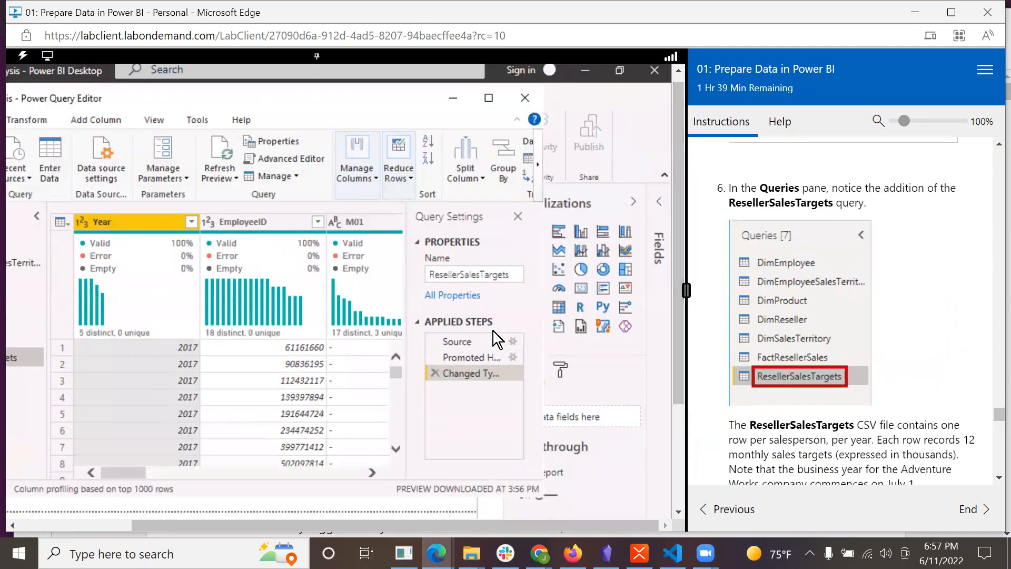
{"action": "left_click_drag", "start_coordinate": [298, 520], "coordinate": [106, 520]}
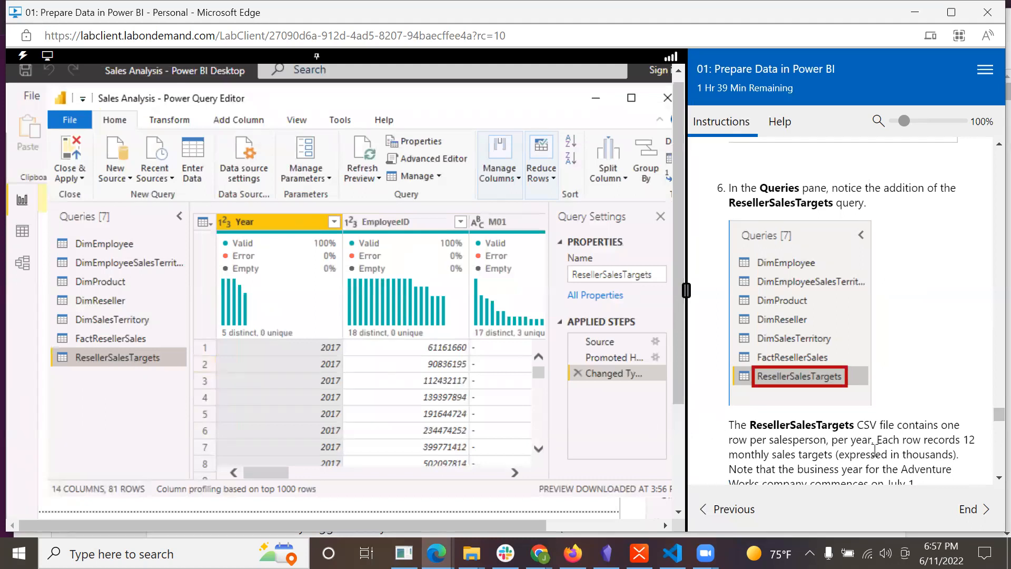
{"action": "scroll", "coordinate": [874, 450], "scroll_direction": "down", "scroll_amount": 3}
{"action": "scroll", "coordinate": [874, 450], "scroll_direction": "down", "scroll_amount": 1}
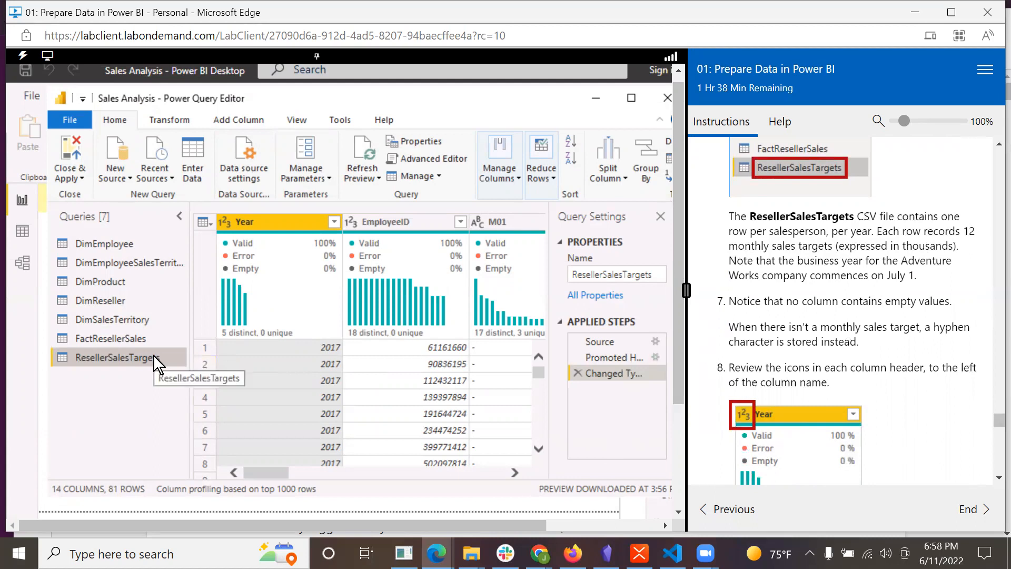
{"action": "left_click_drag", "start_coordinate": [258, 473], "coordinate": [234, 451]}
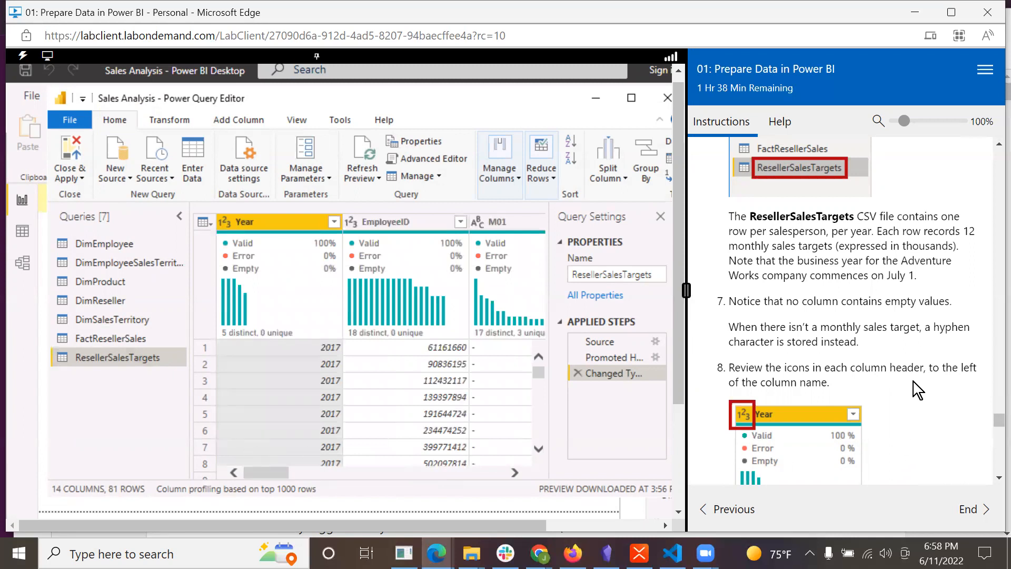
Review the data type icons in the ResellerSalesTargets column headers and read on to Task 6 about ColorFormats.csv.
{"action": "scroll", "coordinate": [912, 380], "scroll_direction": "down", "scroll_amount": 2}
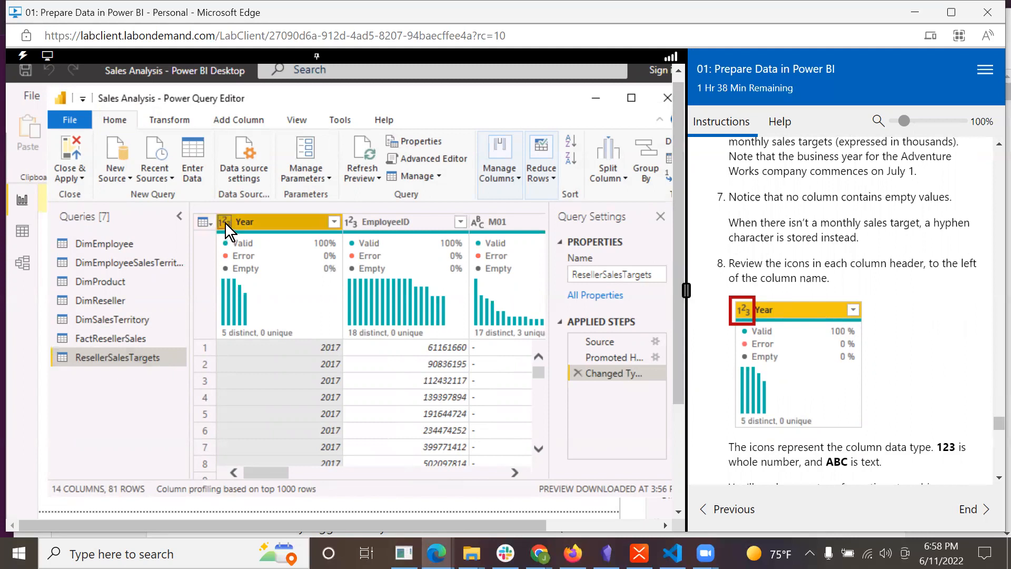
{"action": "scroll", "coordinate": [971, 330], "scroll_direction": "down", "scroll_amount": 2}
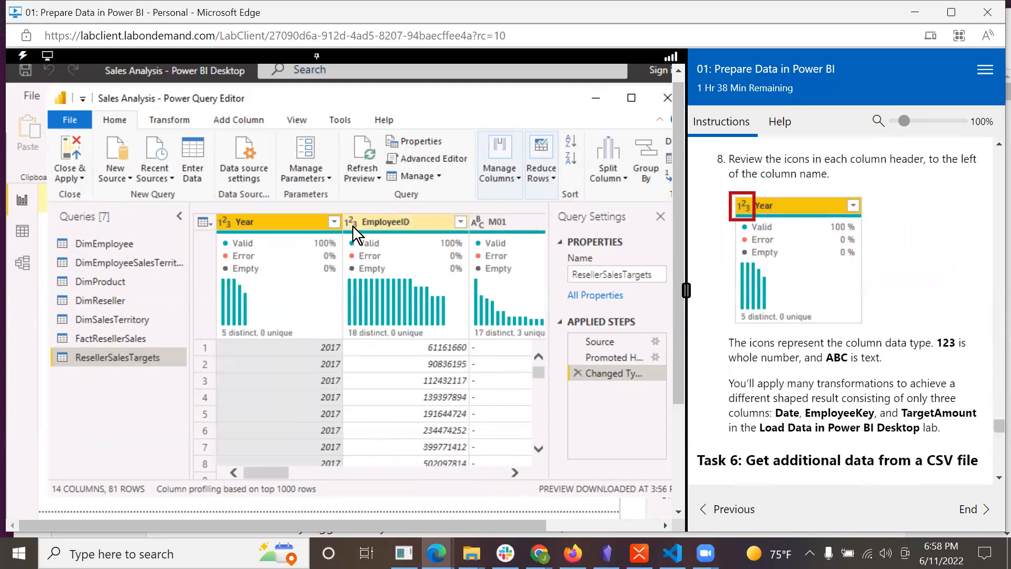
{"action": "scroll", "coordinate": [847, 397], "scroll_direction": "down", "scroll_amount": 2}
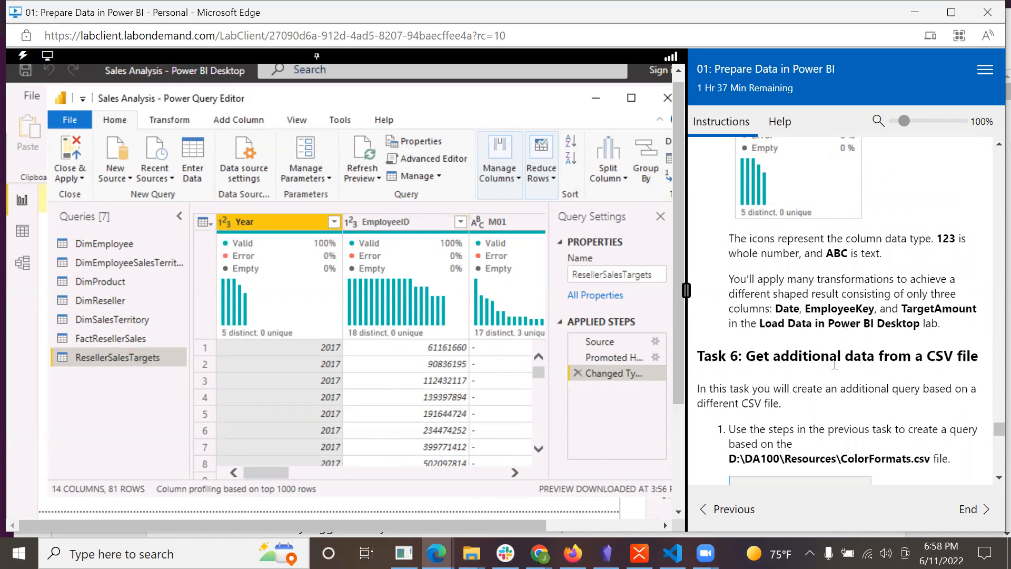
Import ColorFormats.csv from the DA100 Resources folder as a new Text/CSV source.
{"action": "scroll", "coordinate": [835, 363], "scroll_direction": "down", "scroll_amount": 3}
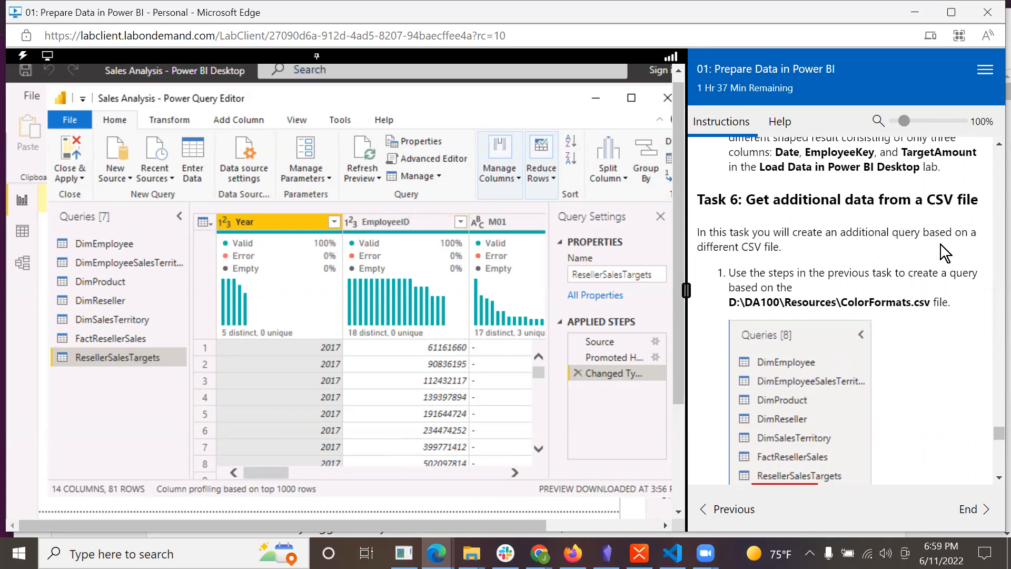
{"action": "scroll", "coordinate": [946, 245], "scroll_direction": "down", "scroll_amount": 2}
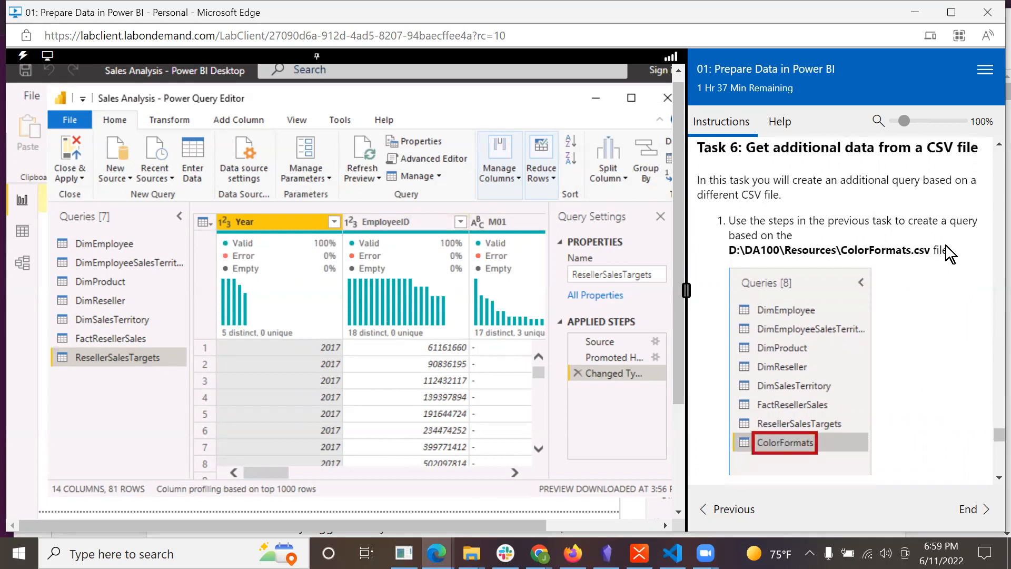
{"action": "left_click", "coordinate": [67, 115]}
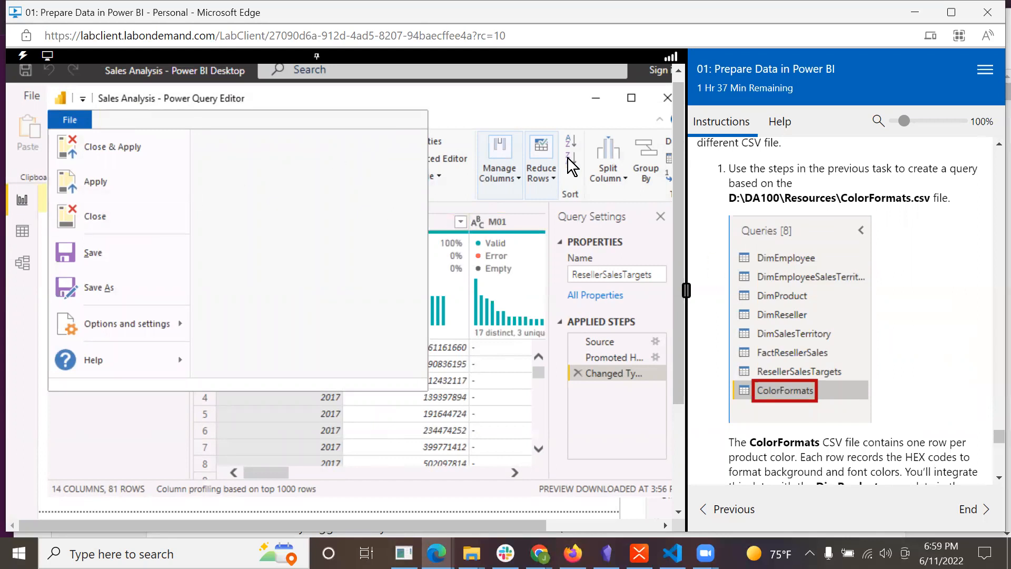
{"action": "left_click", "coordinate": [491, 112]}
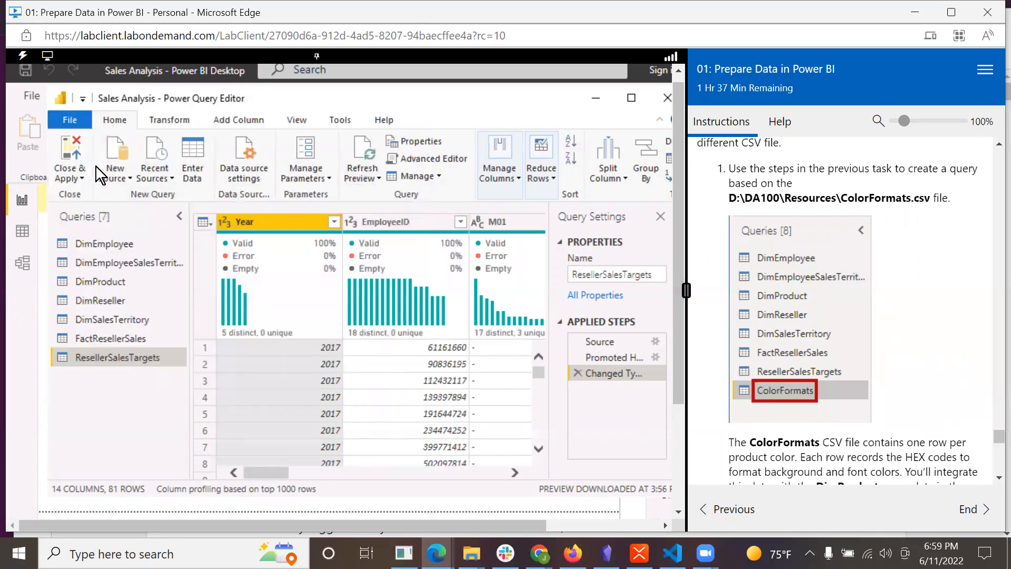
{"action": "left_click", "coordinate": [127, 180]}
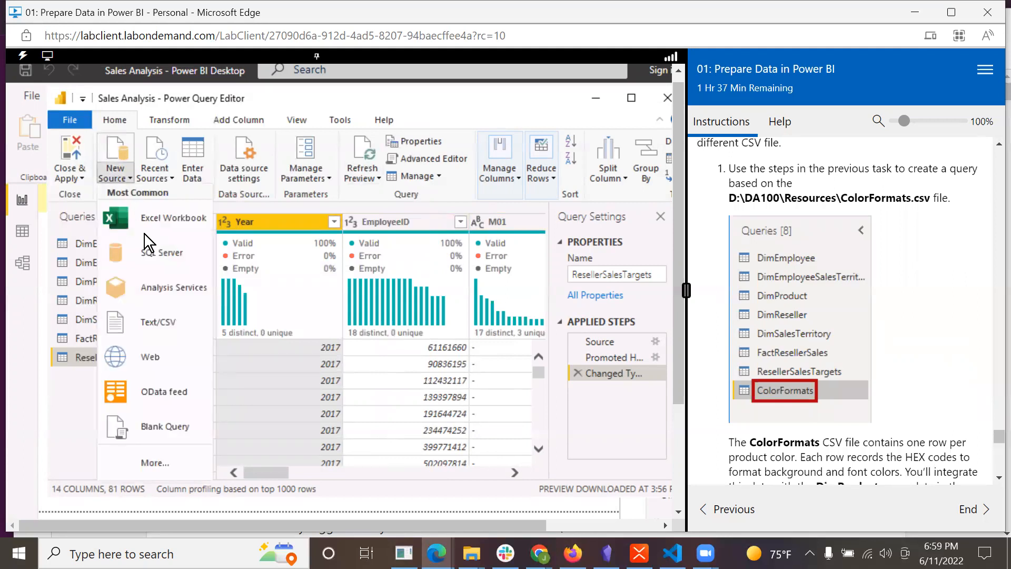
{"action": "left_click", "coordinate": [163, 327]}
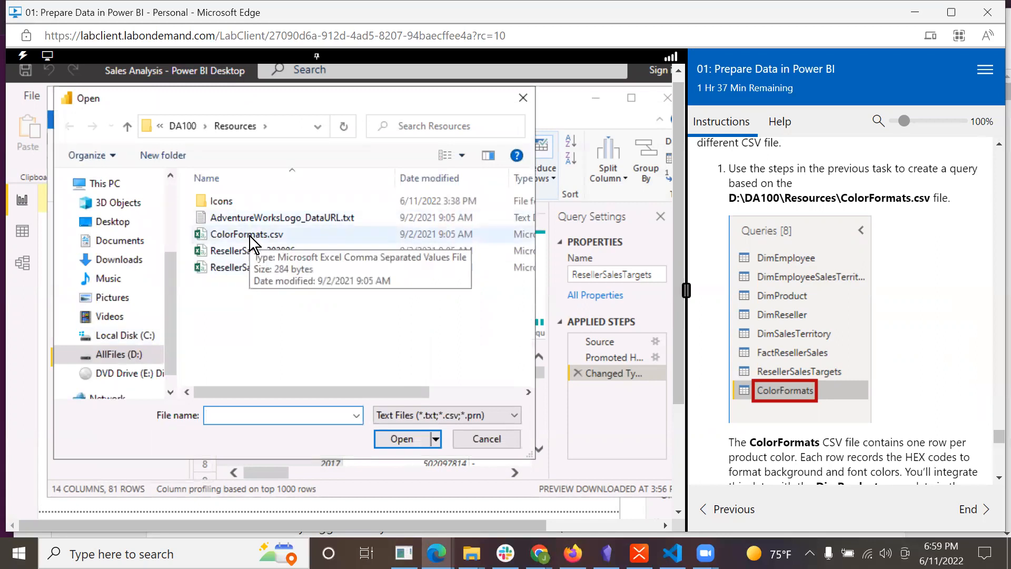
{"action": "left_click", "coordinate": [248, 235]}
{"action": "left_click", "coordinate": [403, 440]}
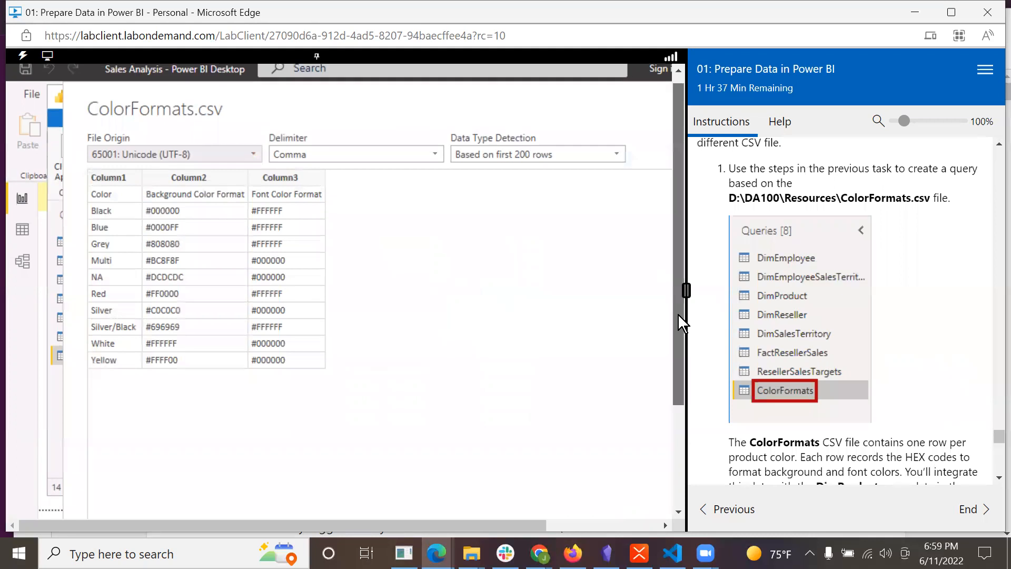
Review the ColorFormats.csv preview and accept it to create the ColorFormats query.
{"action": "left_click_drag", "start_coordinate": [678, 314], "coordinate": [677, 431]}
{"action": "scroll", "coordinate": [872, 347], "scroll_direction": "down", "scroll_amount": 3}
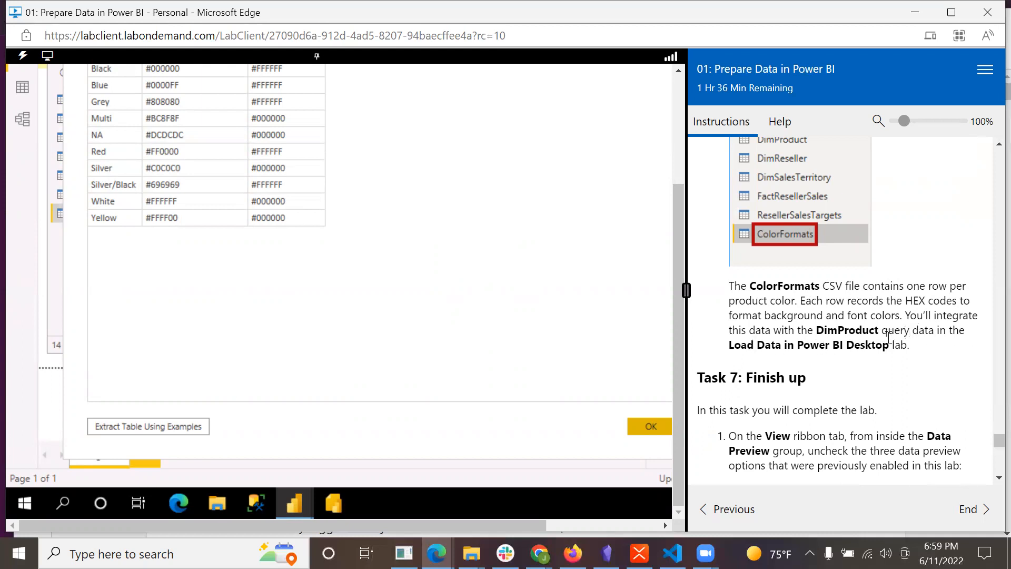
{"action": "left_click", "coordinate": [647, 423]}
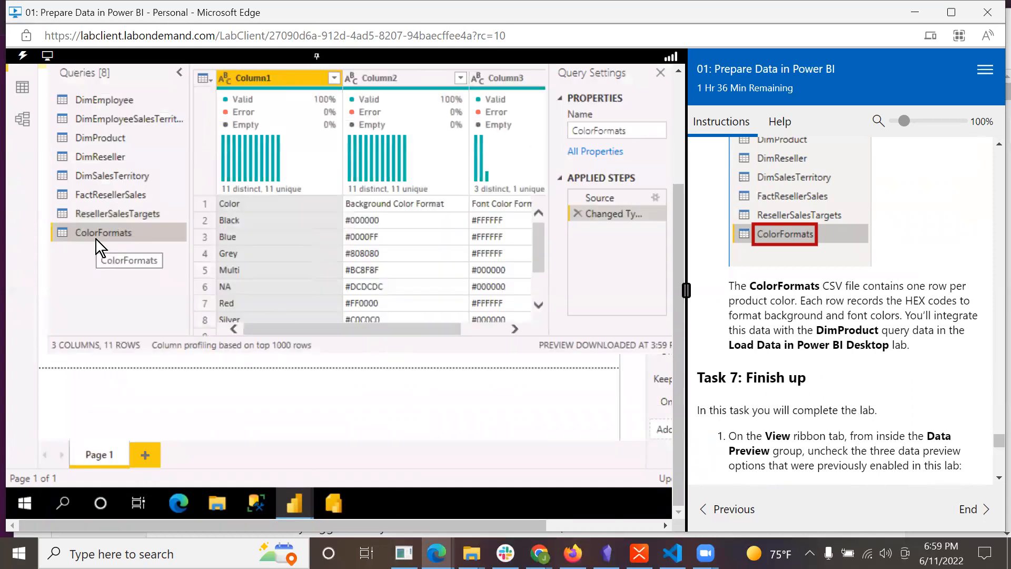
Turn off the Column quality, Column distribution and Column profile data preview options in the Power Query Editor.
{"action": "scroll", "coordinate": [895, 369], "scroll_direction": "down", "scroll_amount": 4}
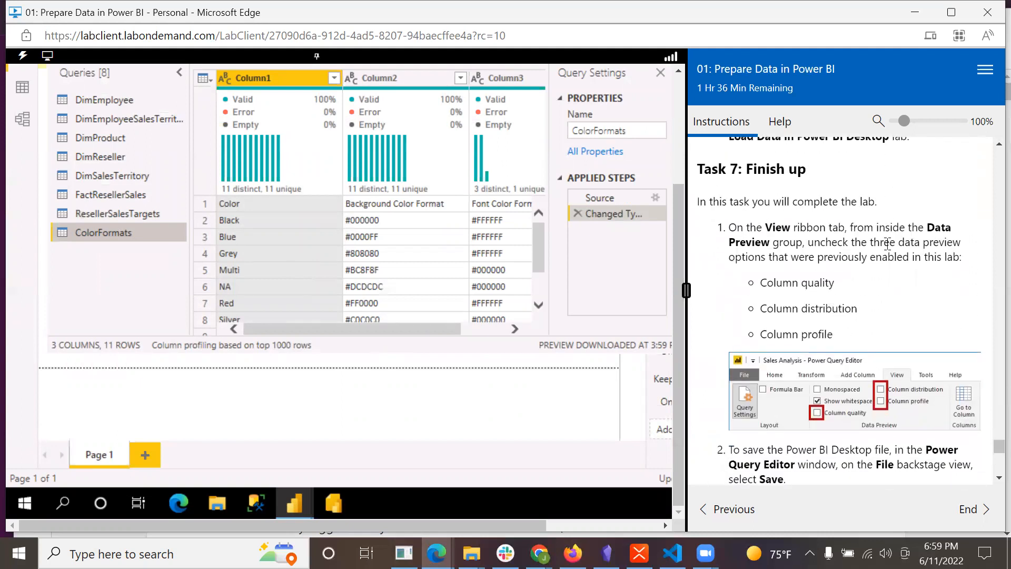
{"action": "left_click_drag", "start_coordinate": [683, 207], "coordinate": [671, 103]}
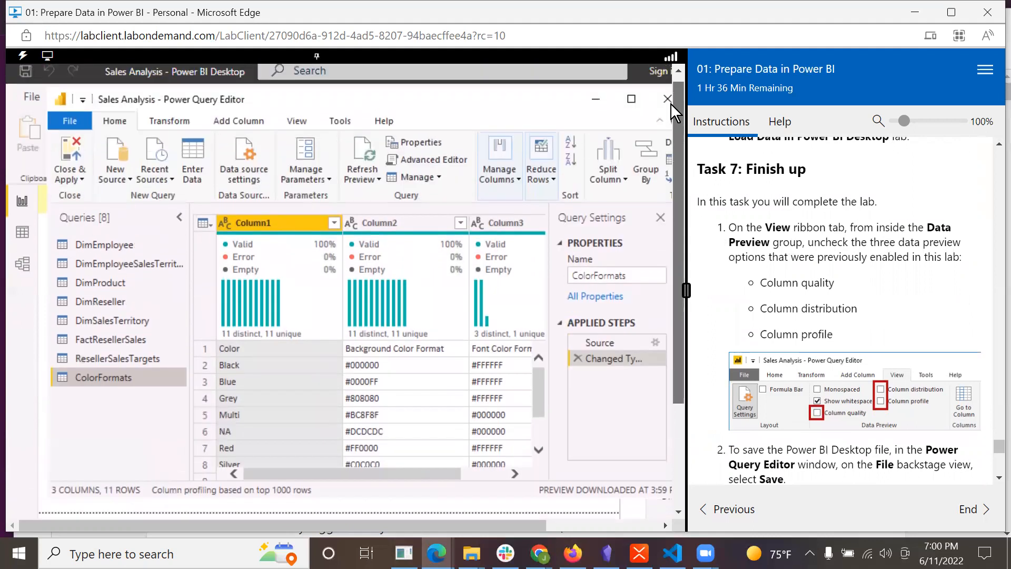
{"action": "left_click", "coordinate": [290, 125]}
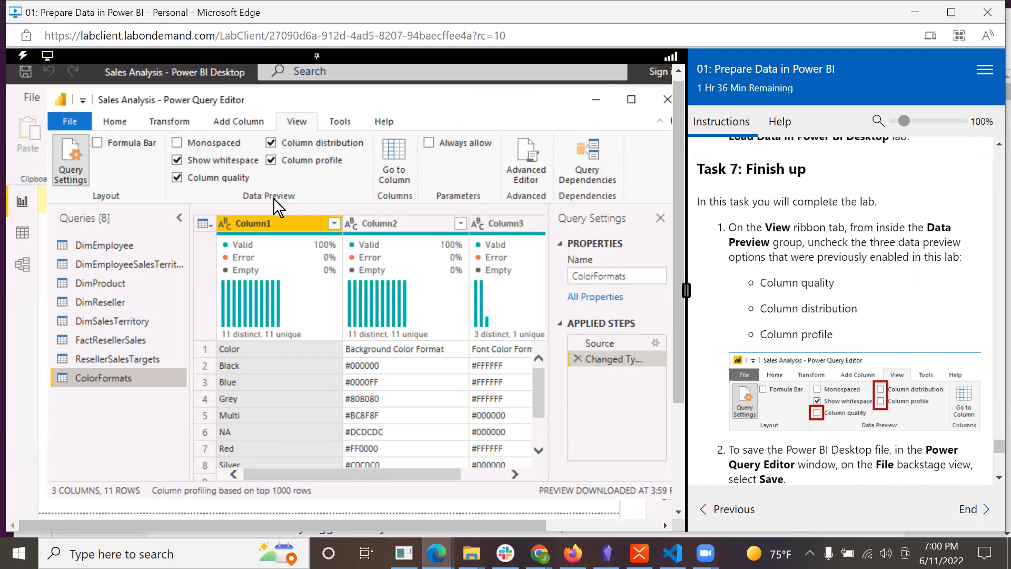
{"action": "left_click", "coordinate": [185, 179]}
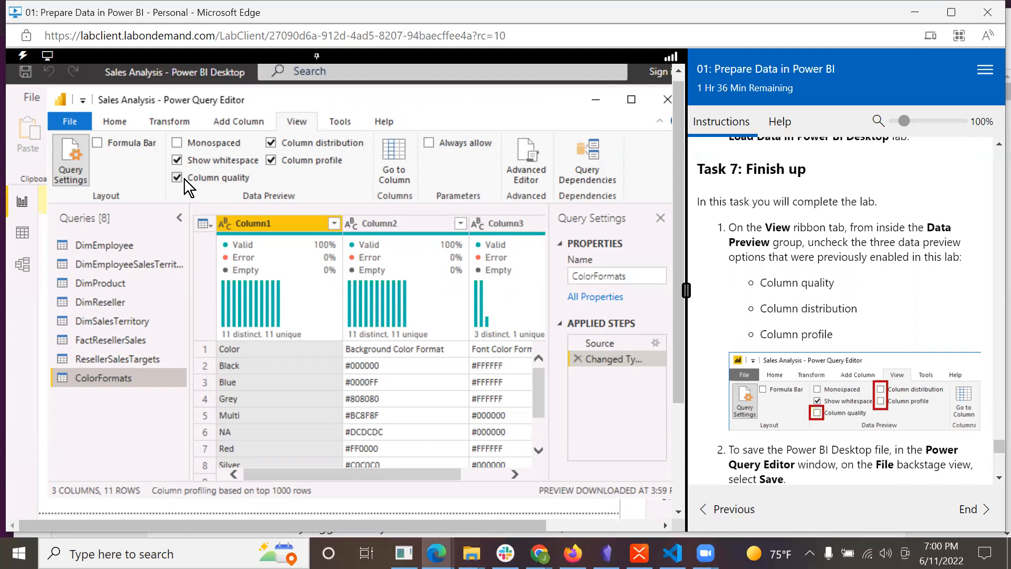
{"action": "left_click", "coordinate": [313, 138]}
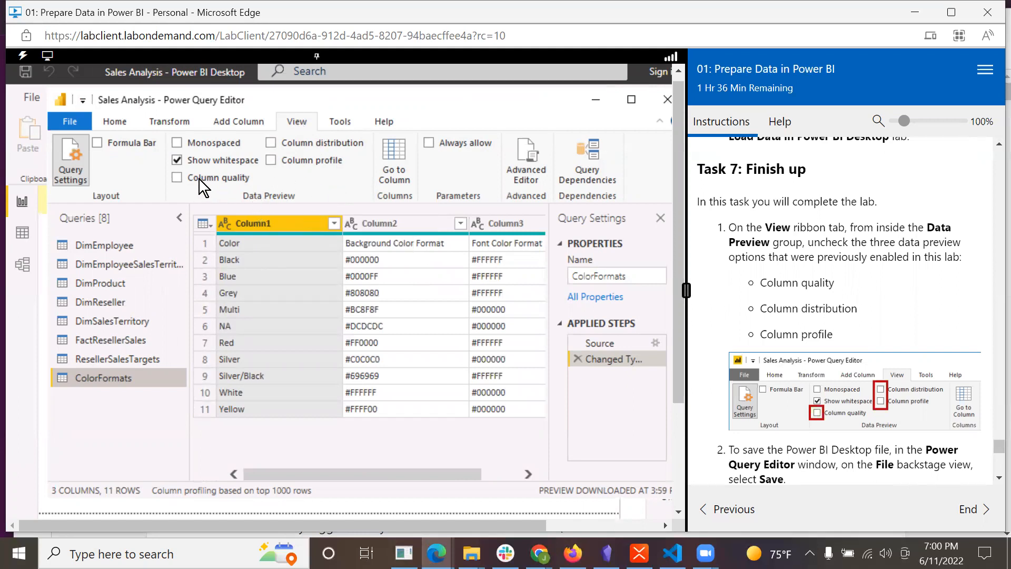
Save the Sales Analysis Power BI Desktop file while postponing the application of the pending query changes.
{"action": "scroll", "coordinate": [936, 344], "scroll_direction": "down", "scroll_amount": 5}
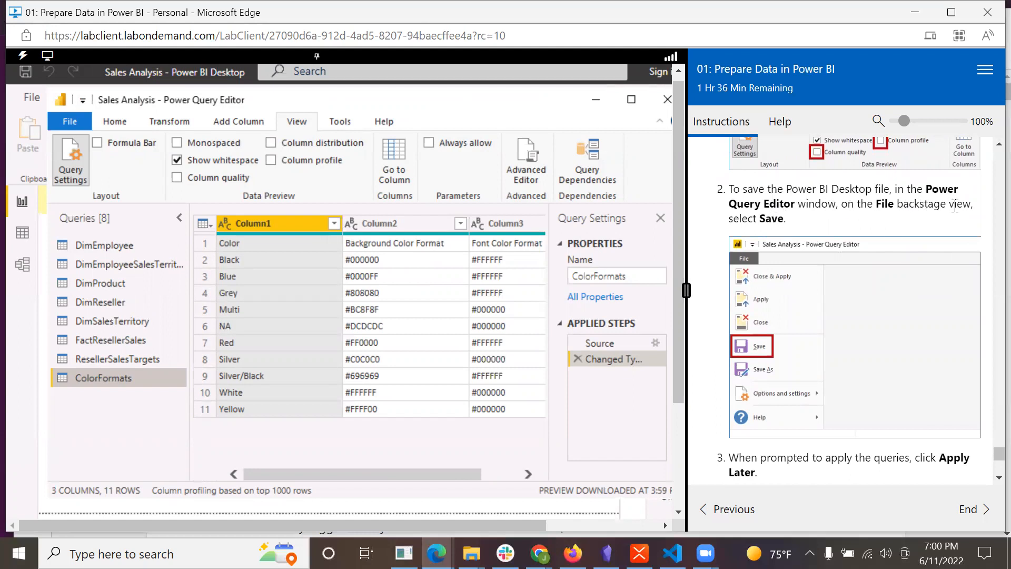
{"action": "left_click", "coordinate": [30, 99]}
{"action": "left_click", "coordinate": [30, 101]}
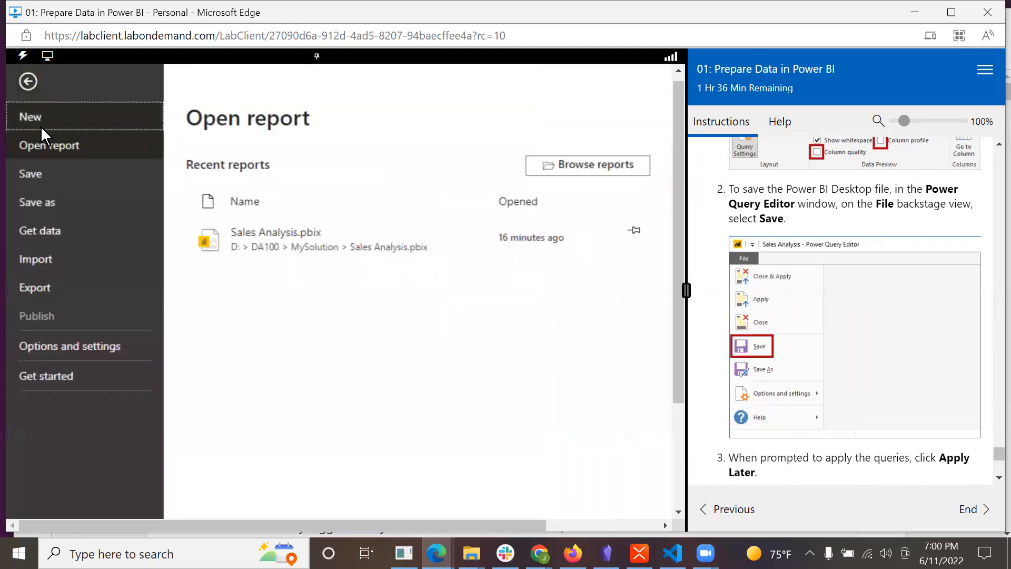
{"action": "left_click", "coordinate": [39, 179]}
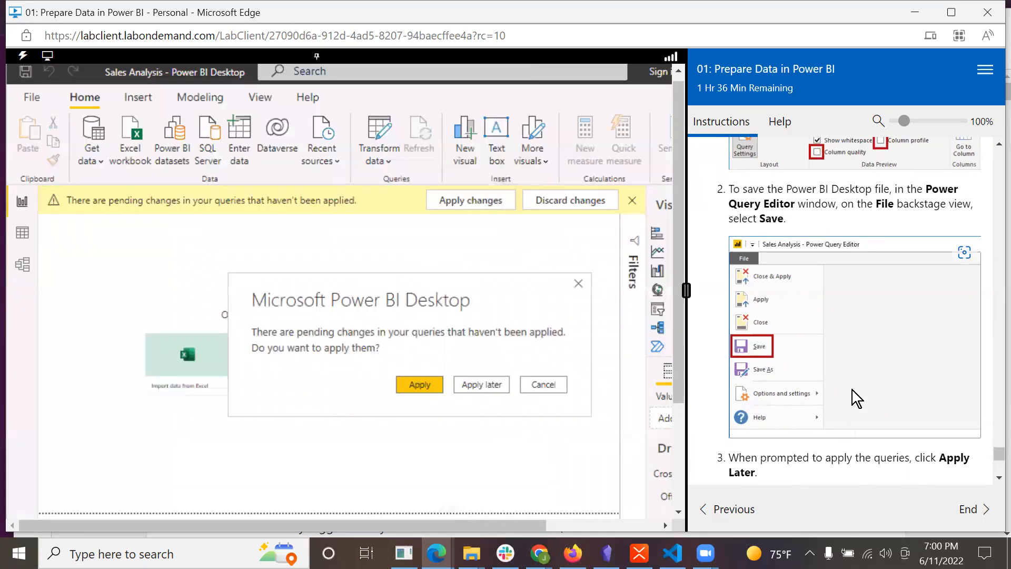
{"action": "scroll", "coordinate": [851, 388], "scroll_direction": "down", "scroll_amount": 4}
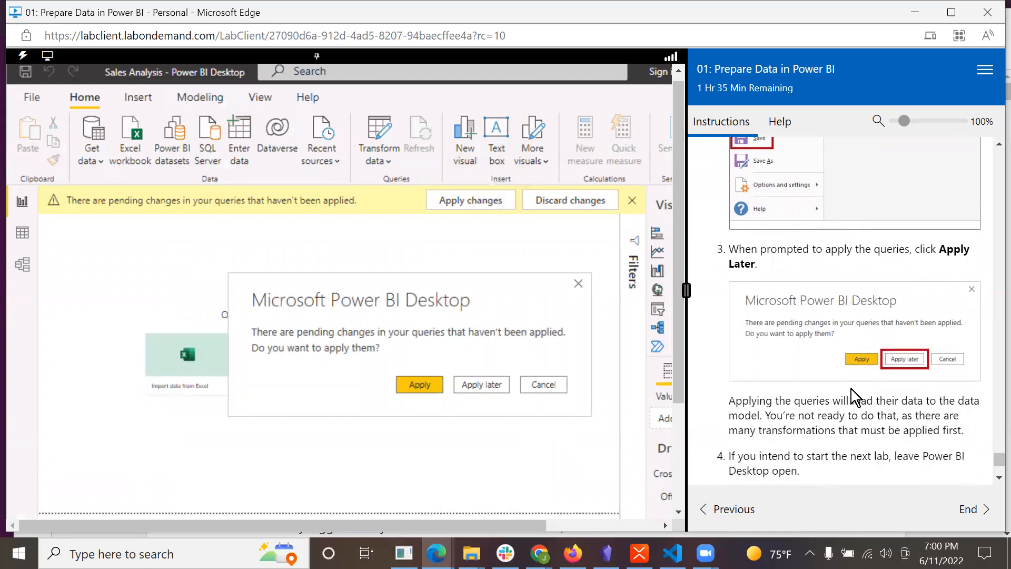
{"action": "scroll", "coordinate": [851, 389], "scroll_direction": "down", "scroll_amount": 1}
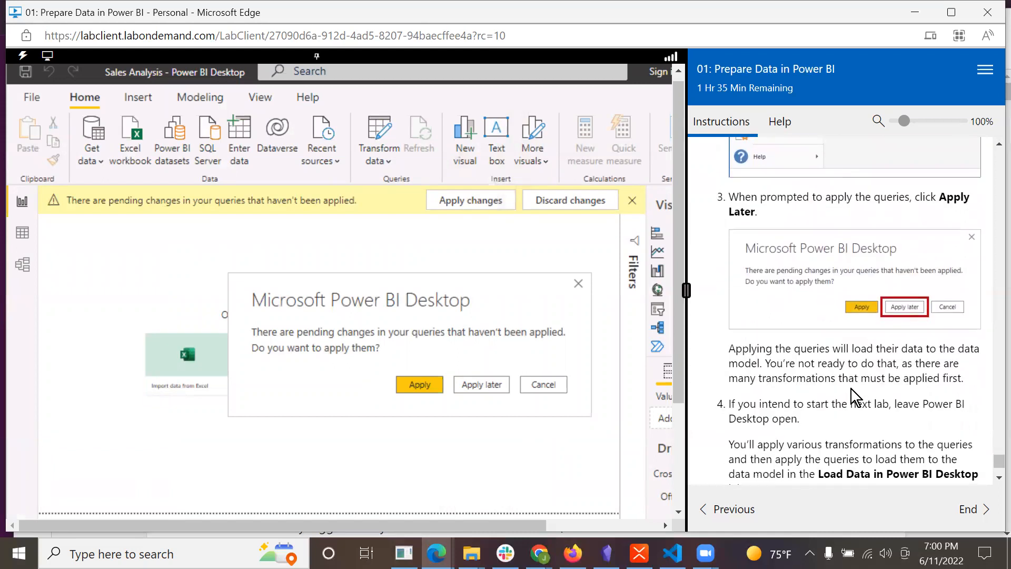
{"action": "left_click", "coordinate": [474, 383]}
Read the closing lab instructions and end the lab, marking it as complete.
{"action": "scroll", "coordinate": [841, 427], "scroll_direction": "down", "scroll_amount": 2}
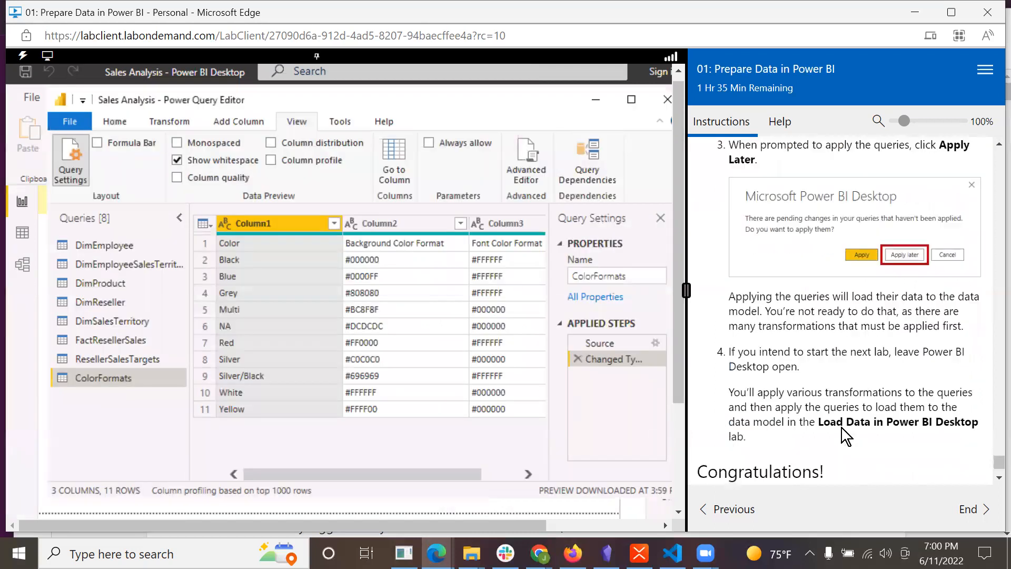
{"action": "scroll", "coordinate": [842, 427], "scroll_direction": "down", "scroll_amount": 1}
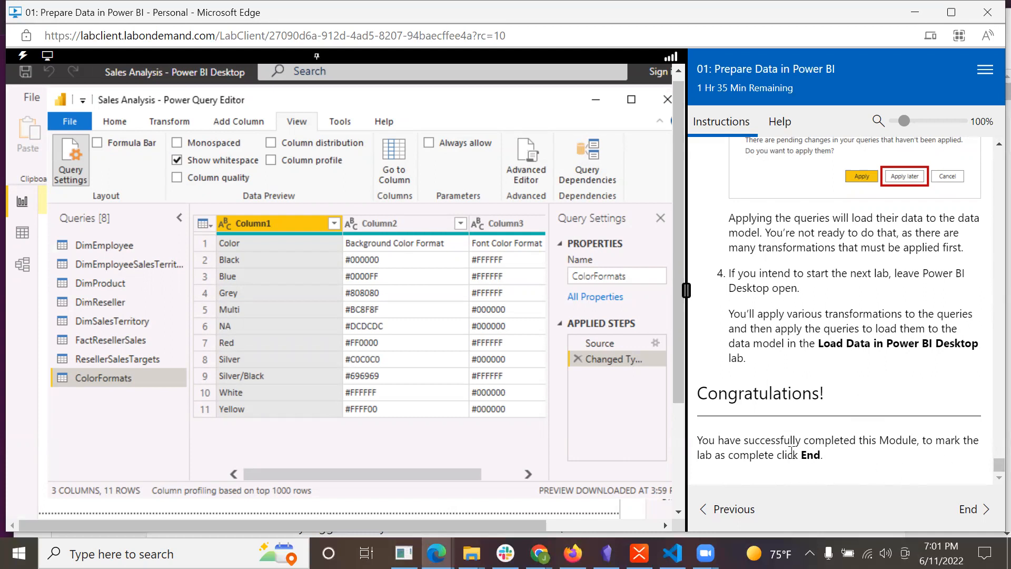
{"action": "left_click", "coordinate": [969, 510]}
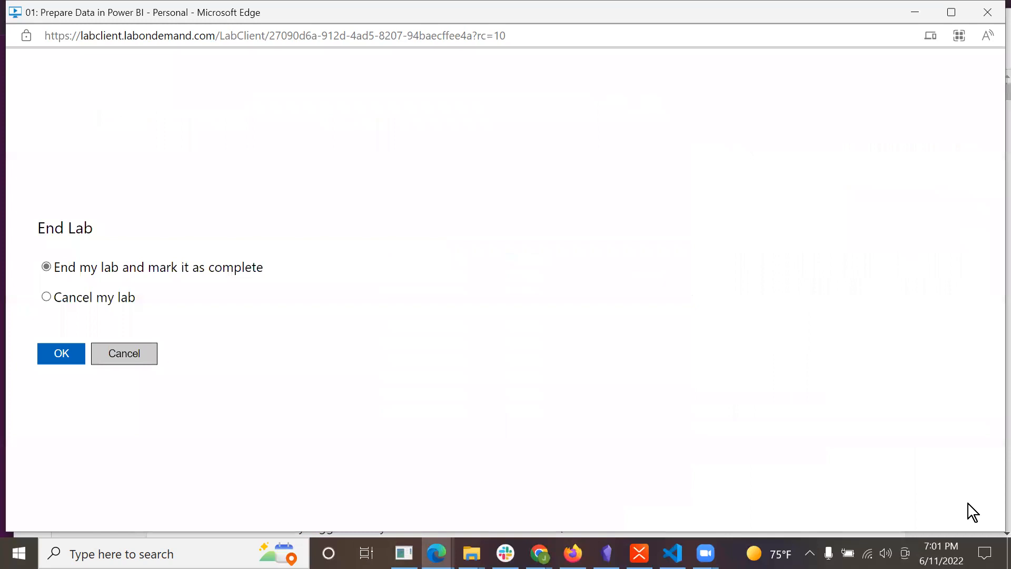
{"action": "left_click", "coordinate": [58, 363]}
{"action": "left_click", "coordinate": [87, 312]}
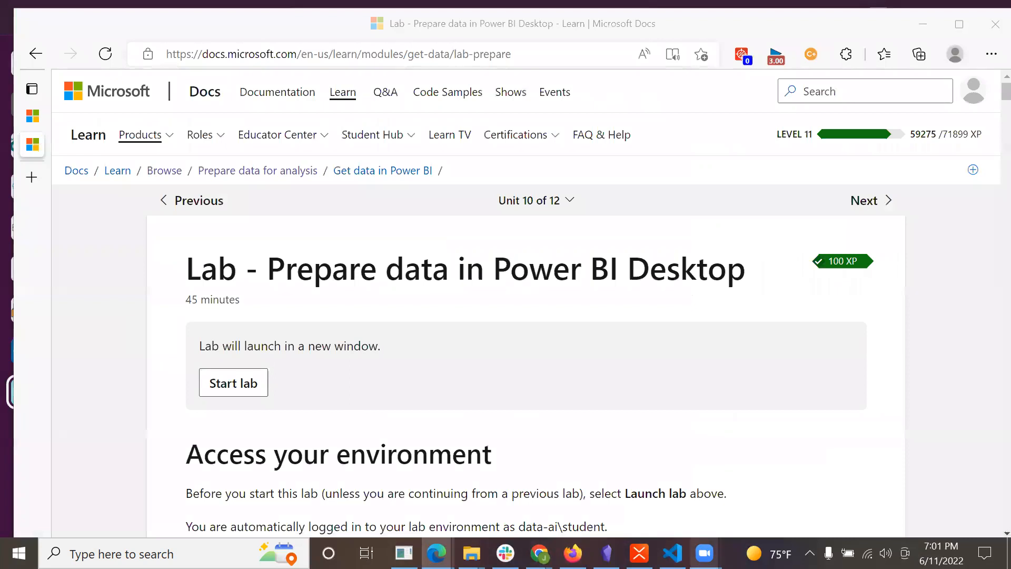